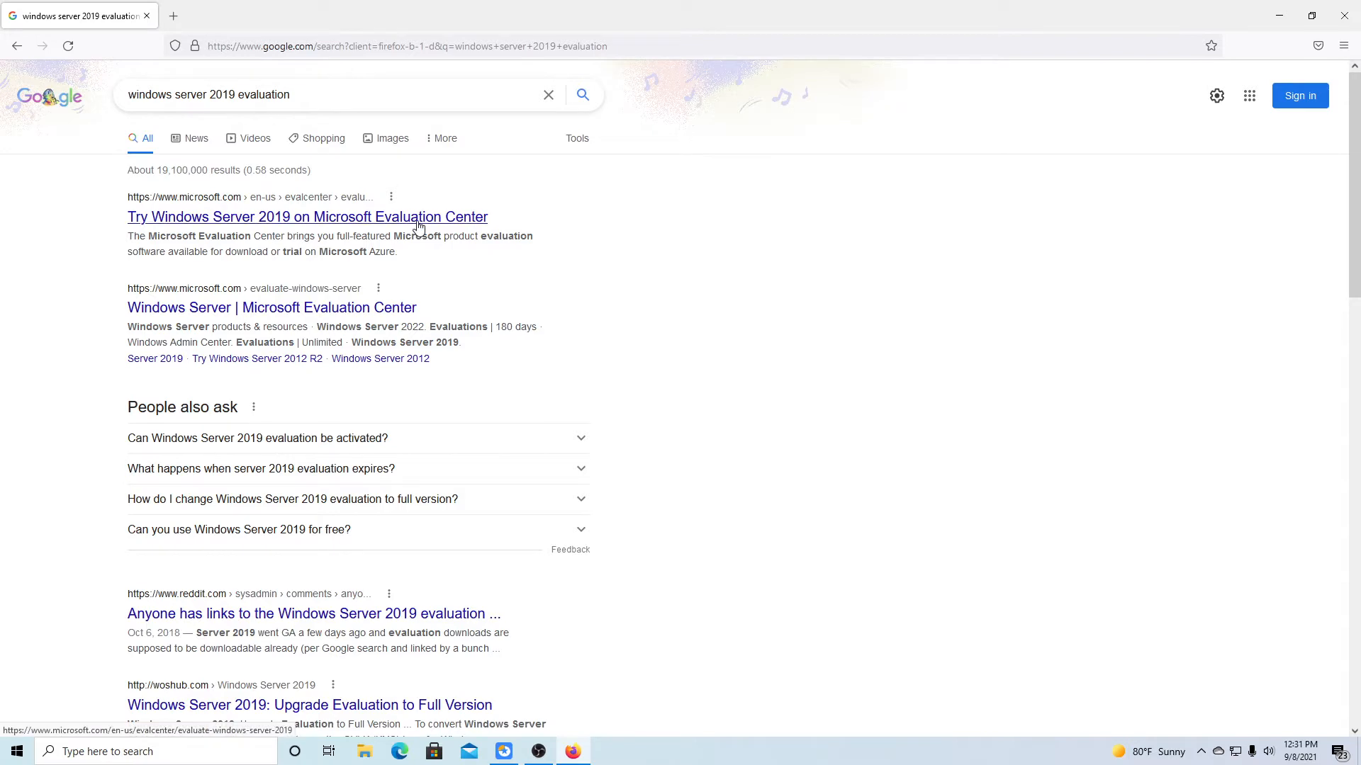
Open Microsoft's Evaluation Center result for trying Windows Server 2019.
{"action": "left_click", "coordinate": [418, 225]}
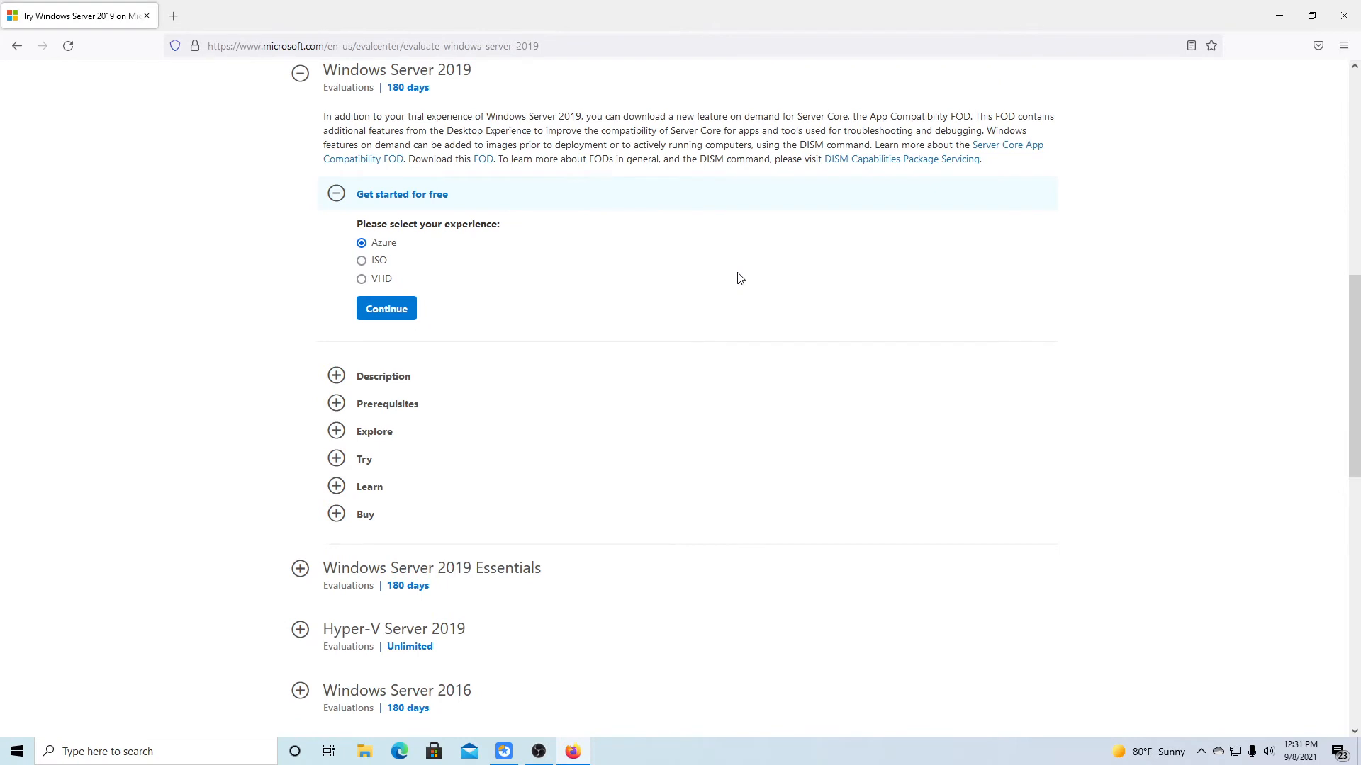
Choose the ISO edition and fill in the first registration form fields.
{"action": "left_click", "coordinate": [370, 261]}
{"action": "left_click", "coordinate": [411, 309]}
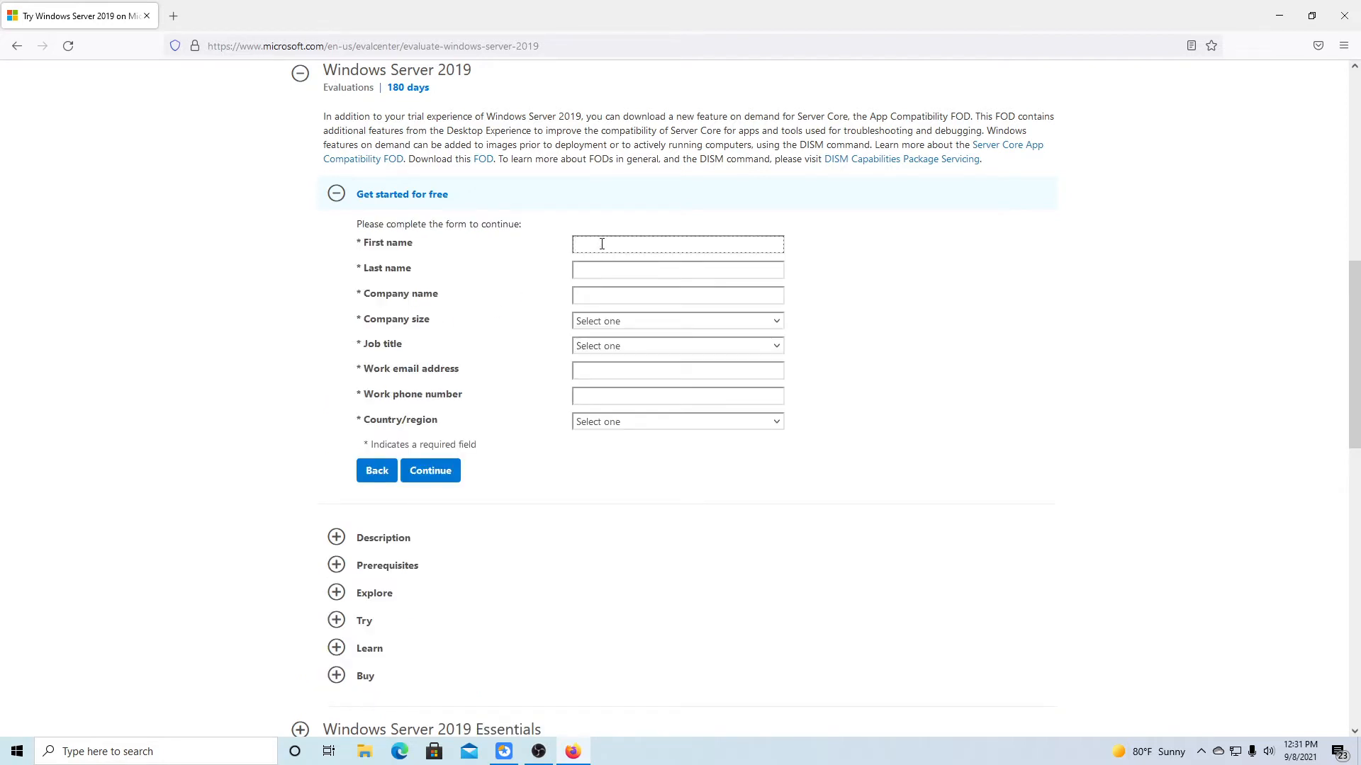
{"action": "type", "text": "[blurred]"}
{"action": "key", "text": "Tab"}
{"action": "type", "text": "[blurred]"}
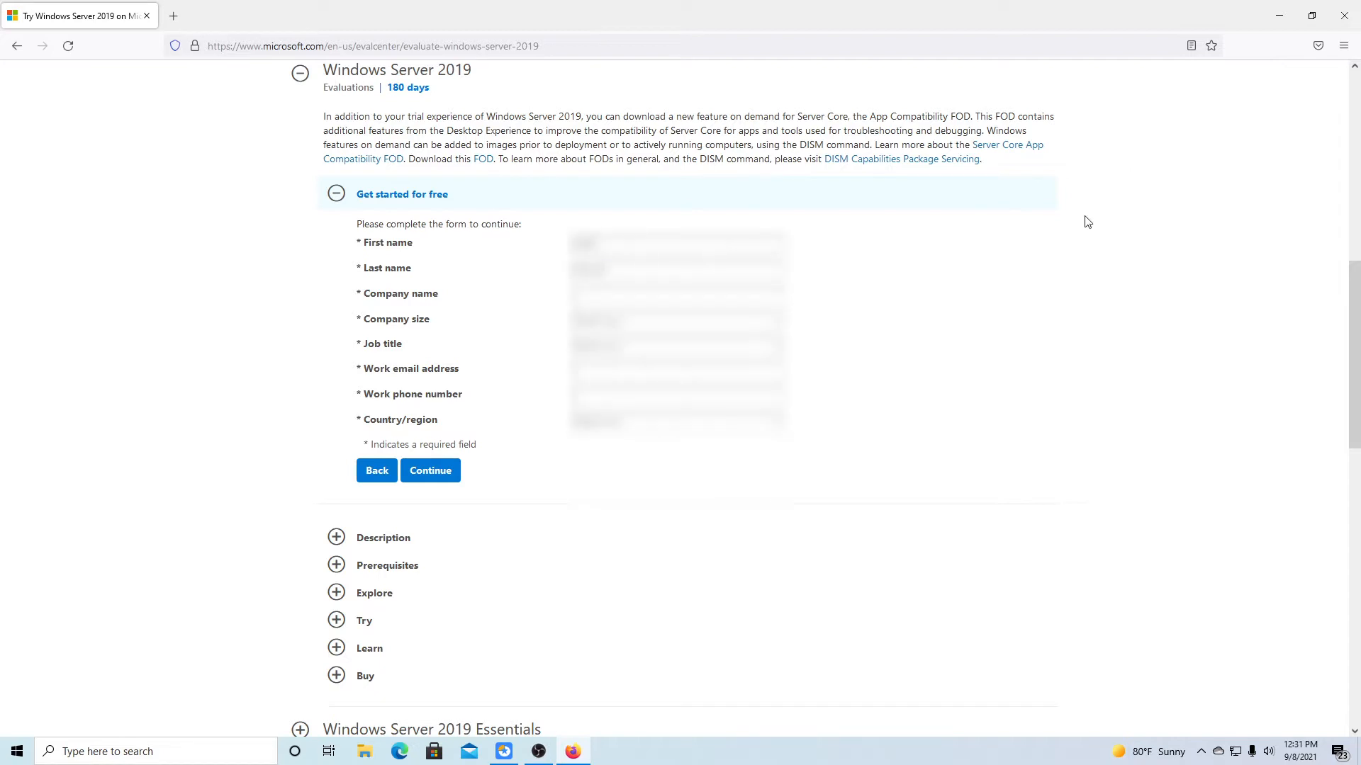
{"action": "key", "text": "Tab"}
{"action": "type", "text": "[blurred]"}
Pick company size and job title, then enter the work e-mail and phone number.
{"action": "left_click", "coordinate": [782, 324]}
{"action": "left_click", "coordinate": [778, 346]}
{"action": "left_click", "coordinate": [680, 430]}
{"action": "left_click", "coordinate": [674, 372]}
{"action": "type", "text": "[blurred]"}
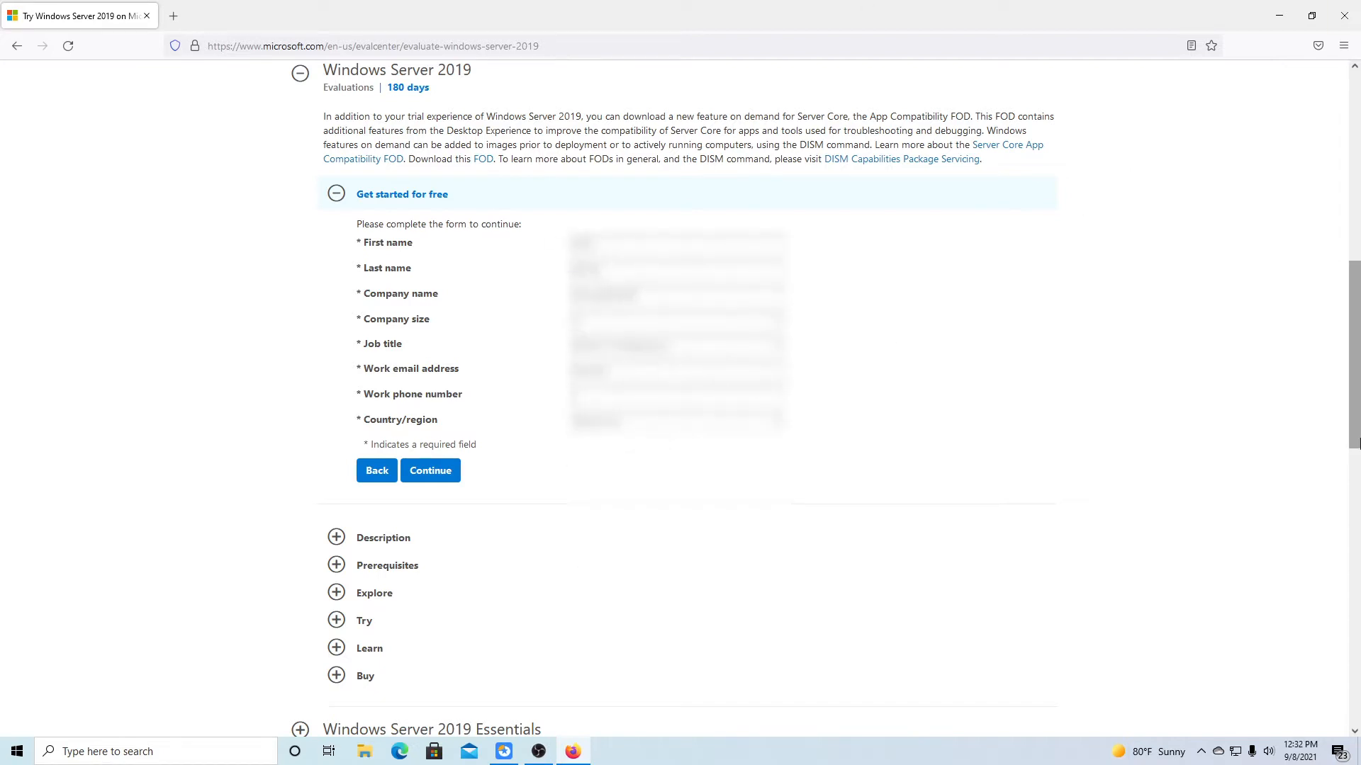
{"action": "key", "text": "BackSpace"}
{"action": "key", "text": "BackSpace"}
{"action": "key", "text": "BackSpace"}
{"action": "key", "text": "BackSpace"}
{"action": "key", "text": "BackSpace"}
{"action": "key", "text": "BackSpace"}
{"action": "key", "text": "BackSpace"}
{"action": "key", "text": "BackSpace"}
{"action": "type", "text": "[blurred][blurred]"}
{"action": "key", "text": "Tab"}
{"action": "type", "text": "[blurred]"}
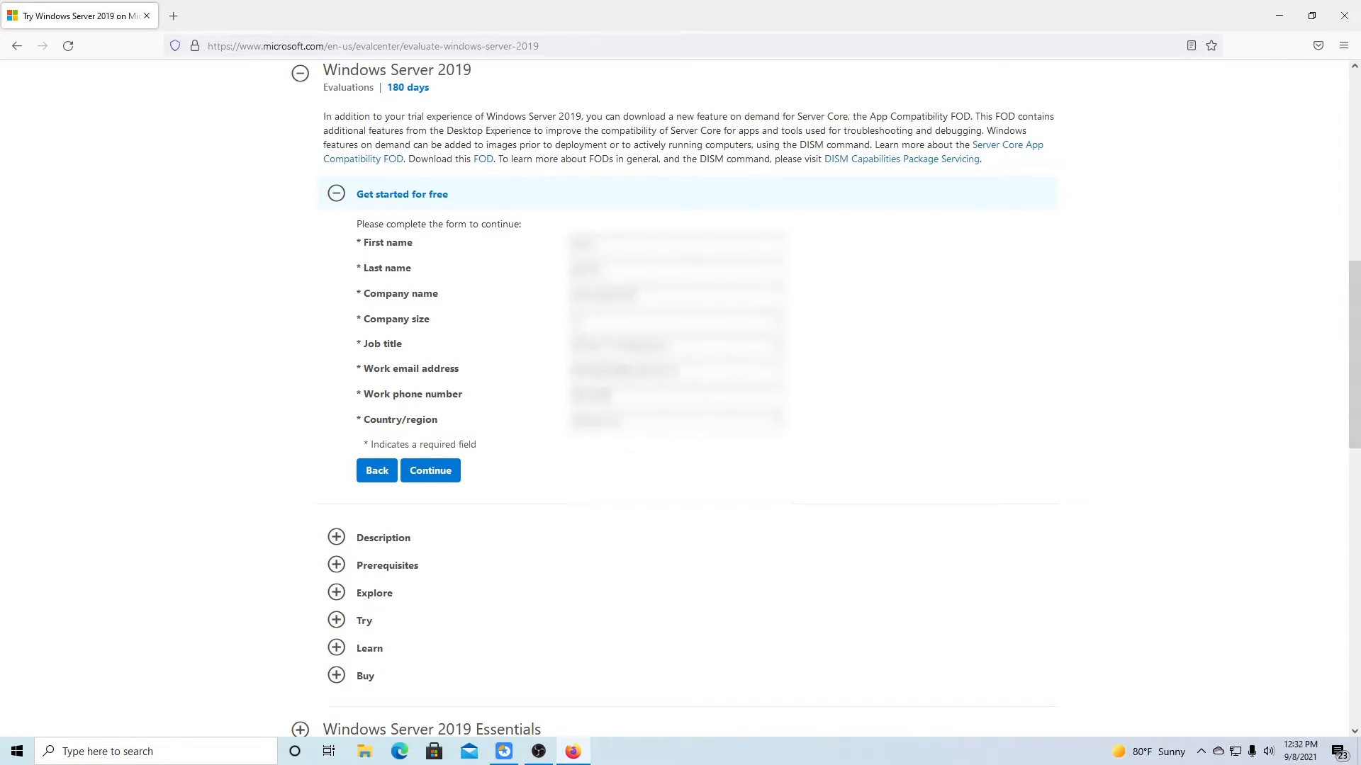
Choose the country or region and submit the registration form.
{"action": "left_click", "coordinate": [776, 420]}
{"action": "left_click", "coordinate": [644, 206]}
{"action": "scroll", "coordinate": [579, 530], "scroll_direction": "down", "scroll_amount": 2}
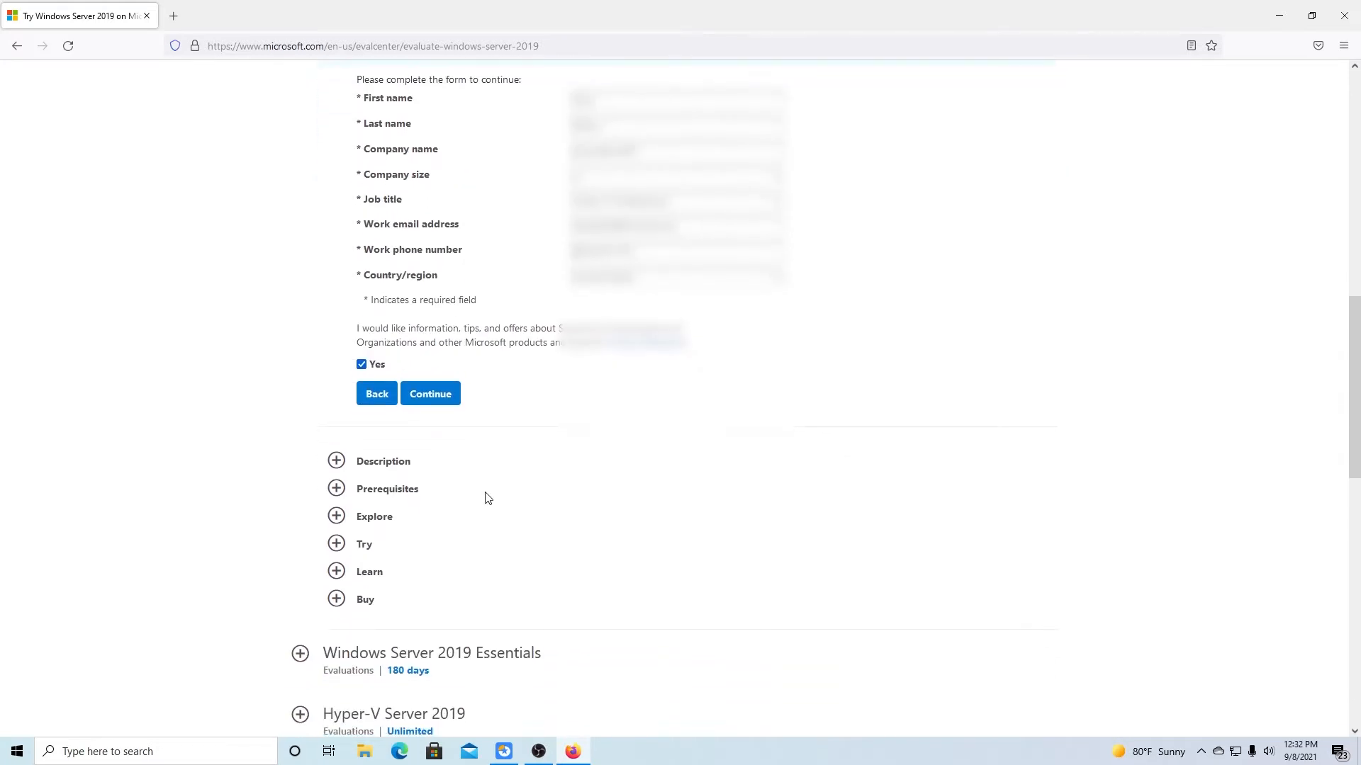
{"action": "left_click", "coordinate": [431, 406]}
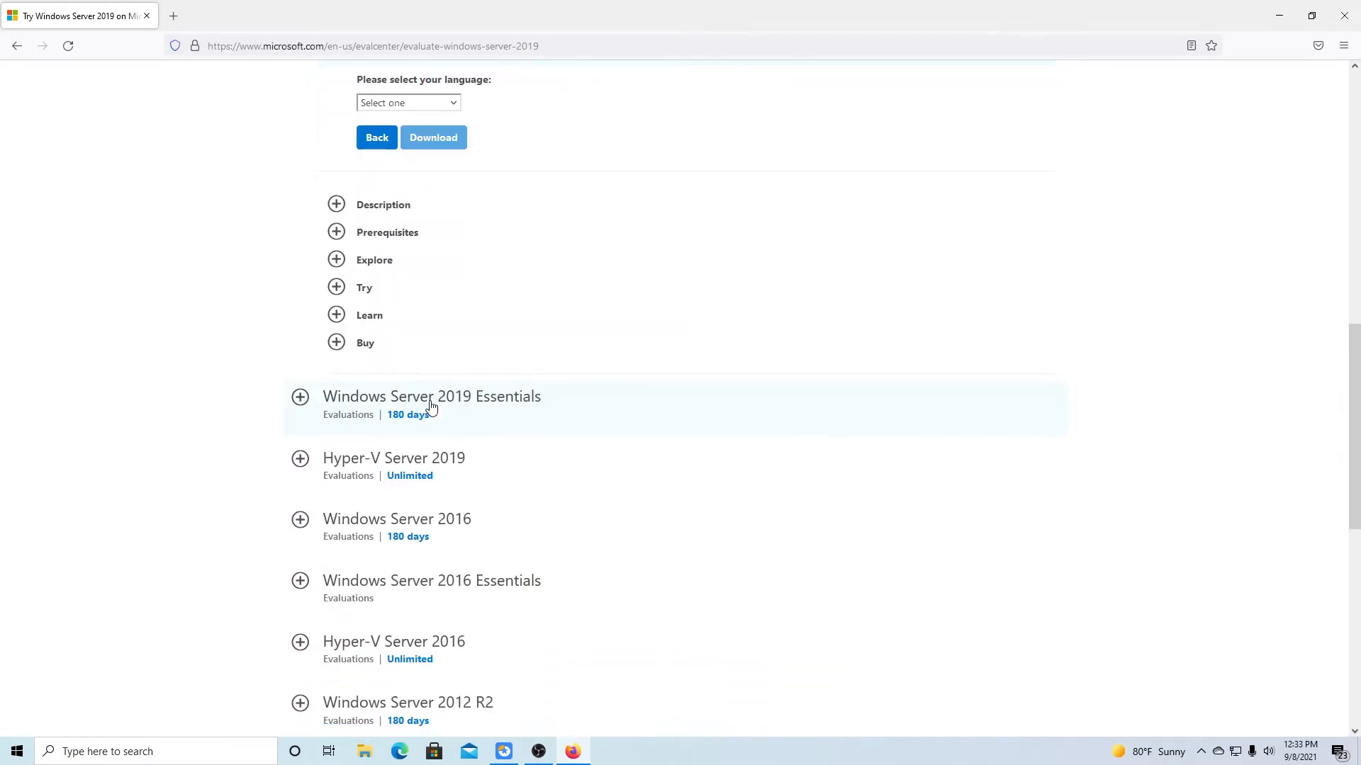
Download the English Windows Server 2019 ISO, saving the 4.9 GB file.
{"action": "left_click", "coordinate": [456, 105]}
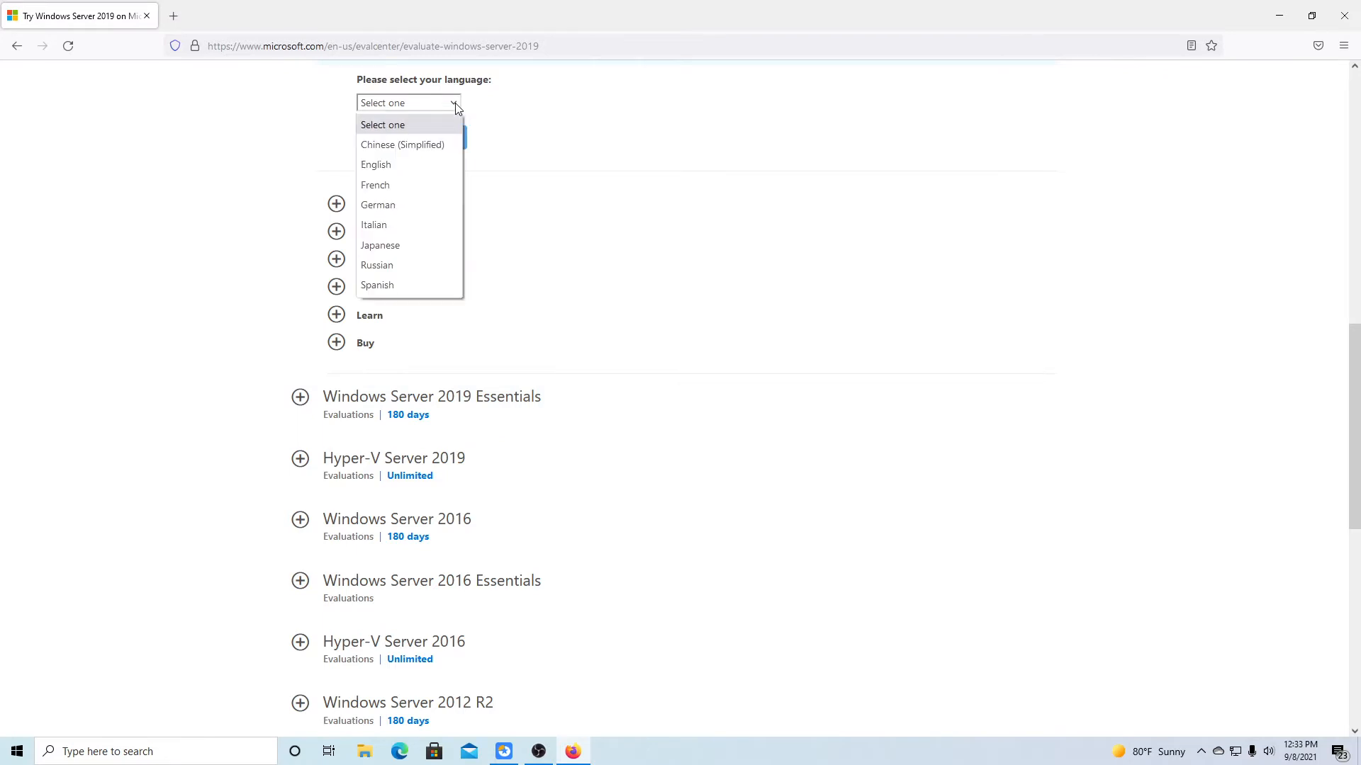
{"action": "left_click", "coordinate": [394, 164]}
{"action": "left_click", "coordinate": [418, 153]}
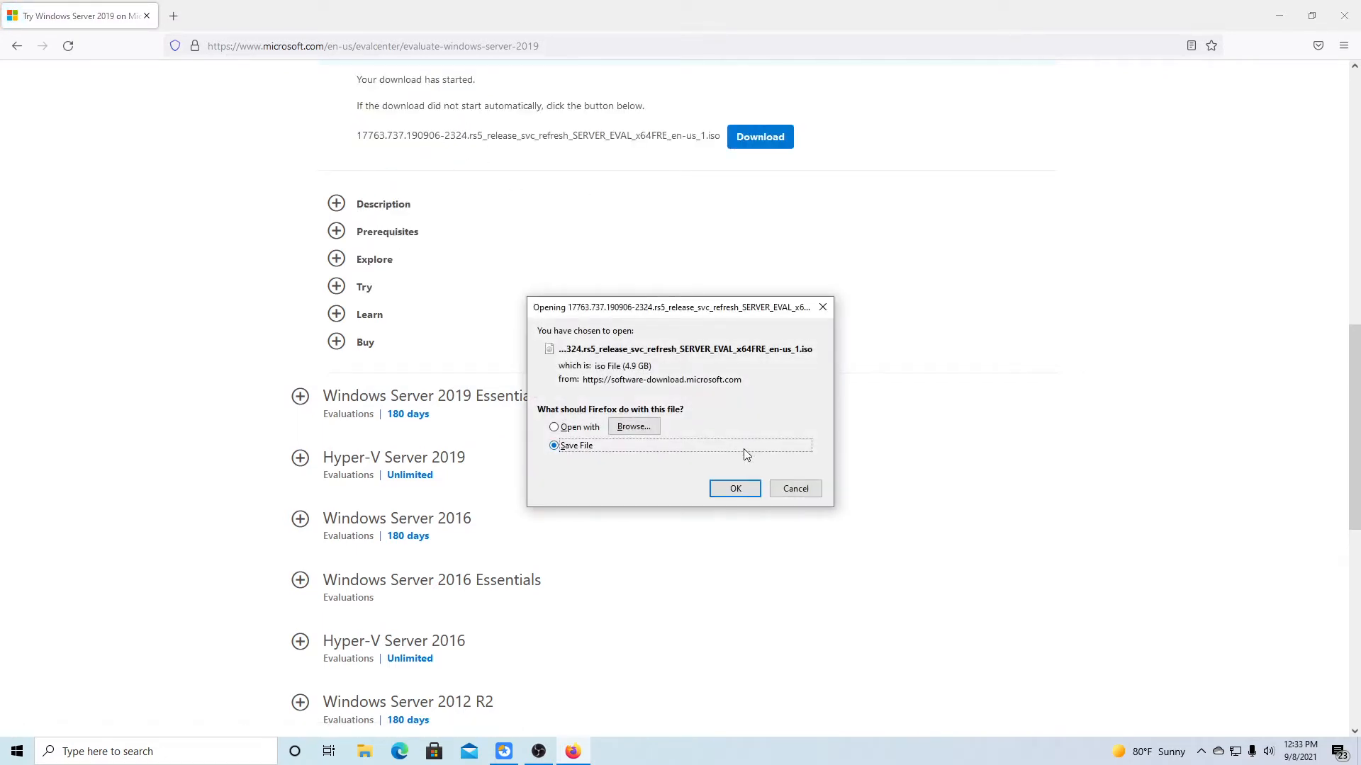
{"action": "left_click", "coordinate": [735, 488]}
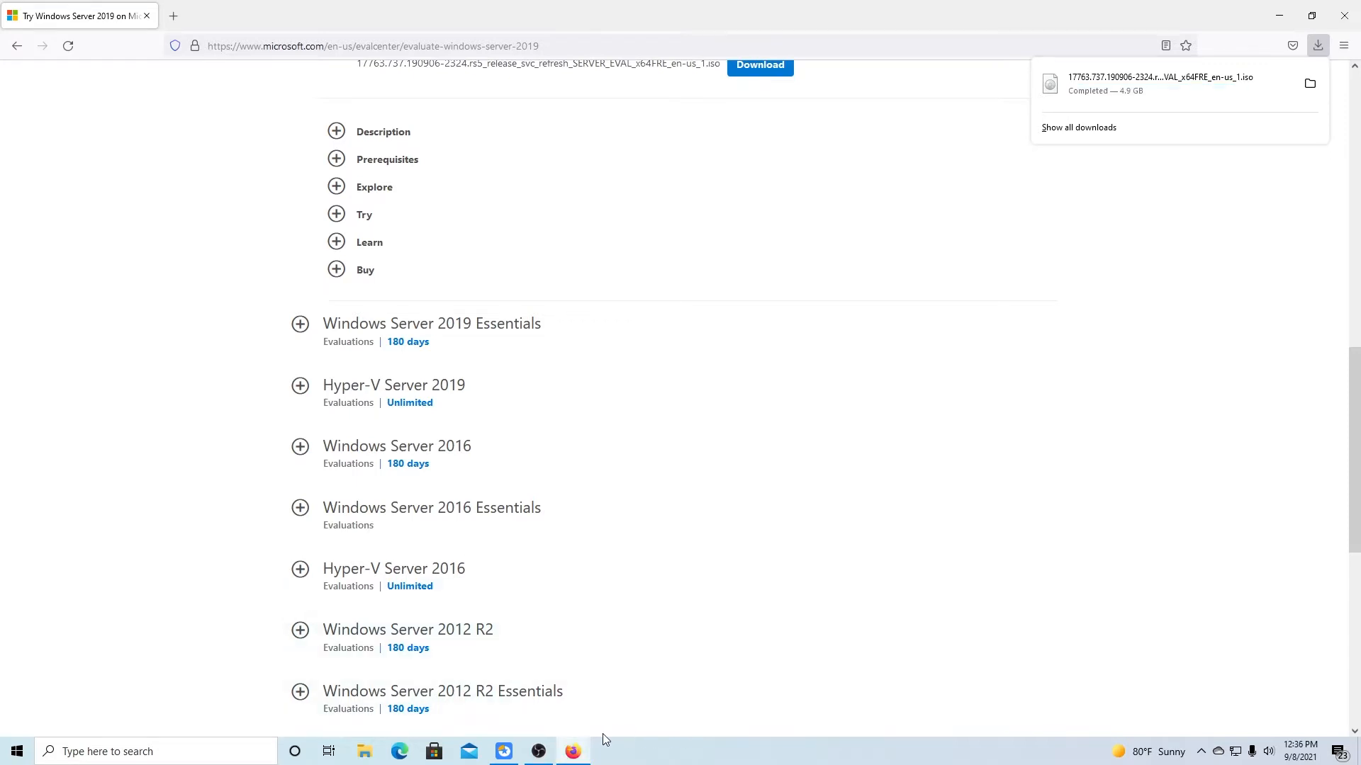
Search the Start Menu for 'vmware' and launch VMware Workstation Pro.
{"action": "left_click", "coordinate": [219, 753]}
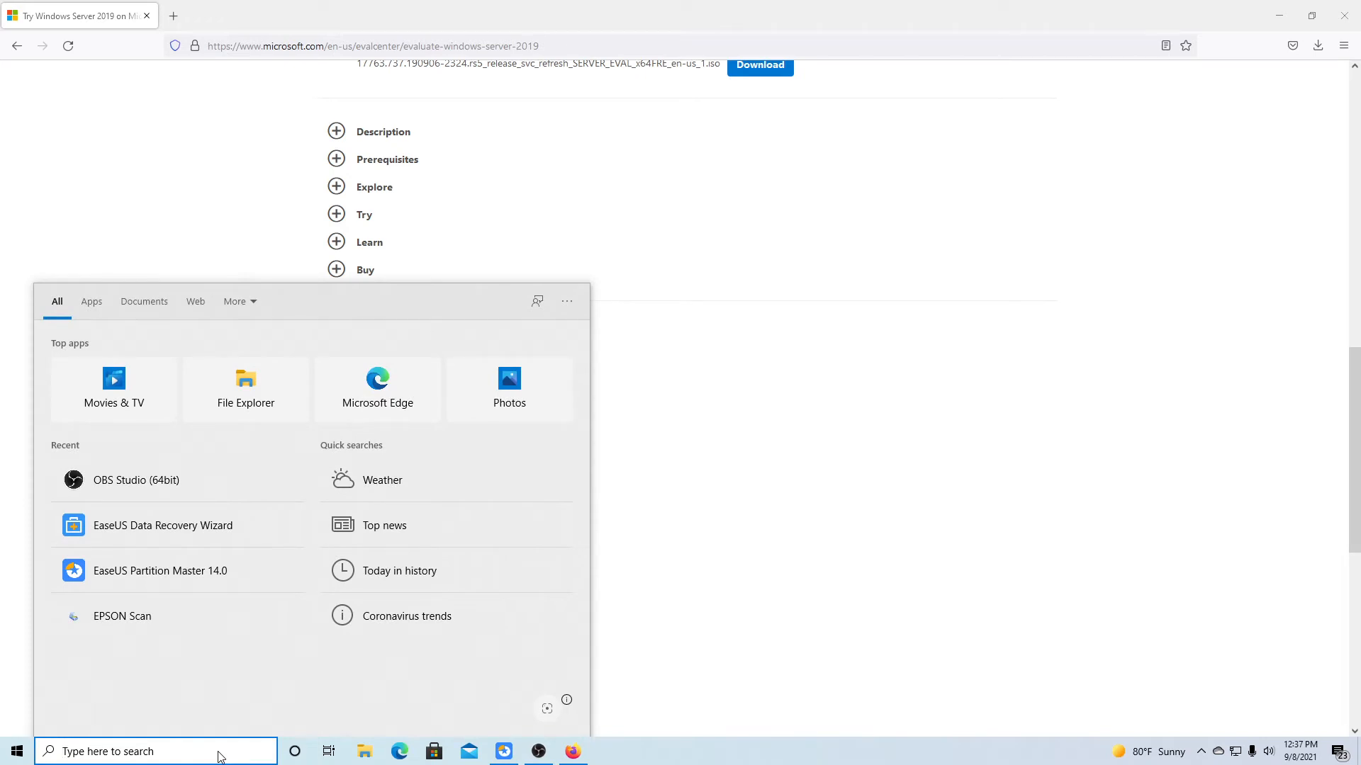
{"action": "type", "text": "v"}
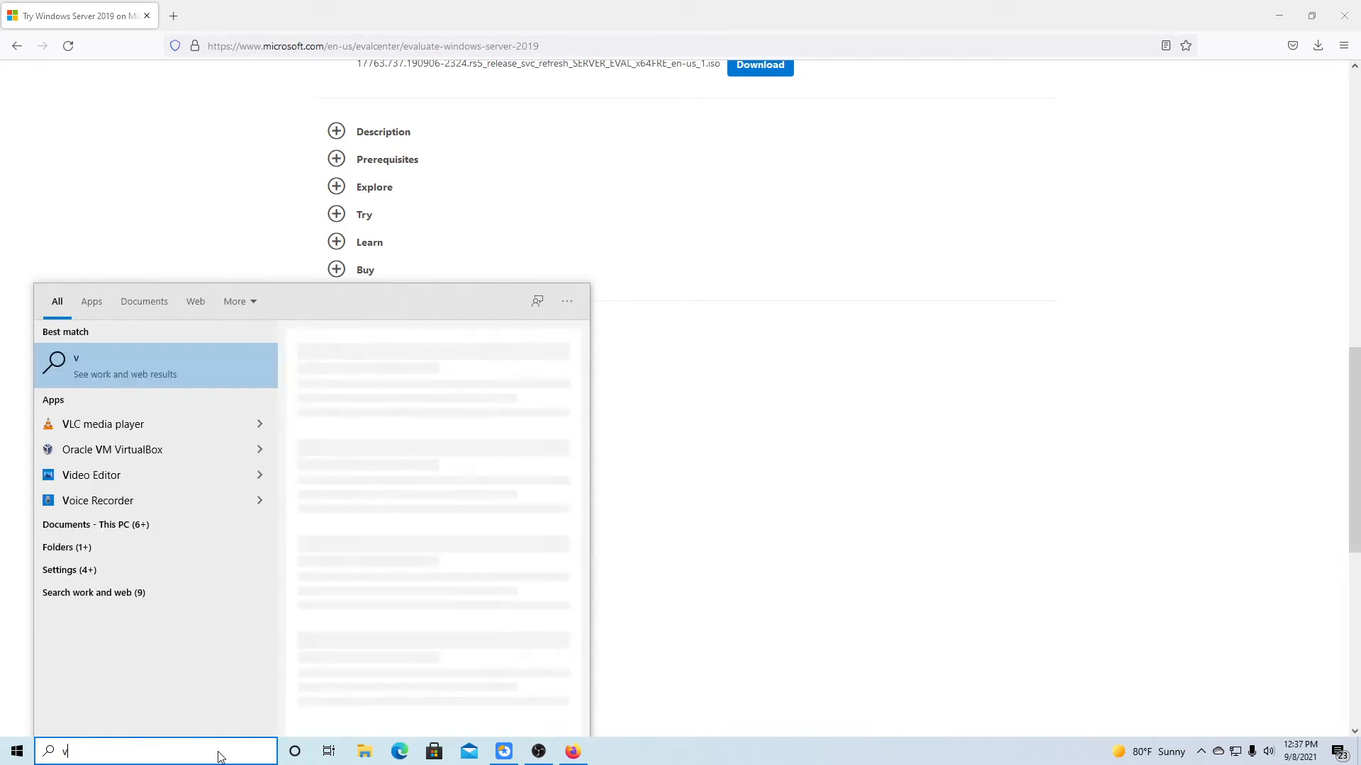
{"action": "type", "text": "mware"}
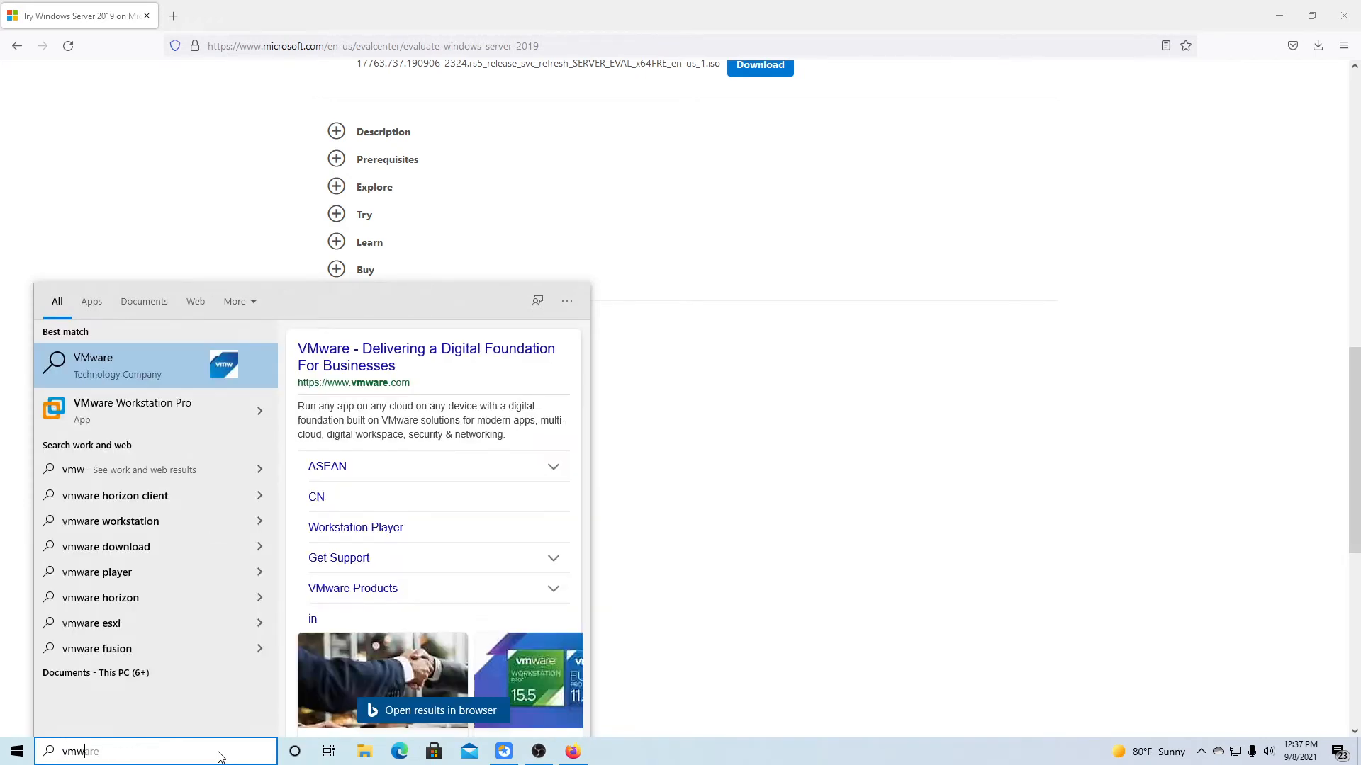
{"action": "left_click", "coordinate": [115, 415]}
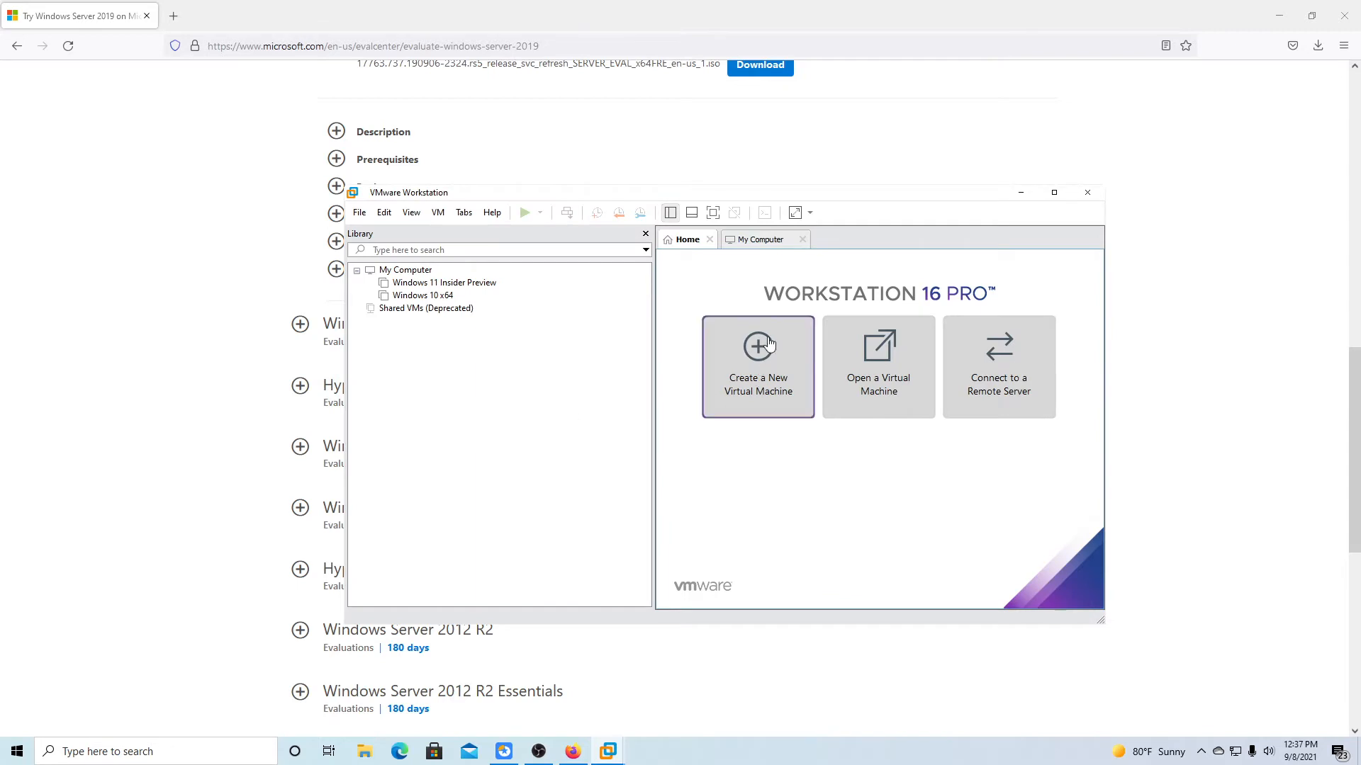
Maximize VMware Workstation and start a Typical new virtual machine.
{"action": "left_click", "coordinate": [1053, 192]}
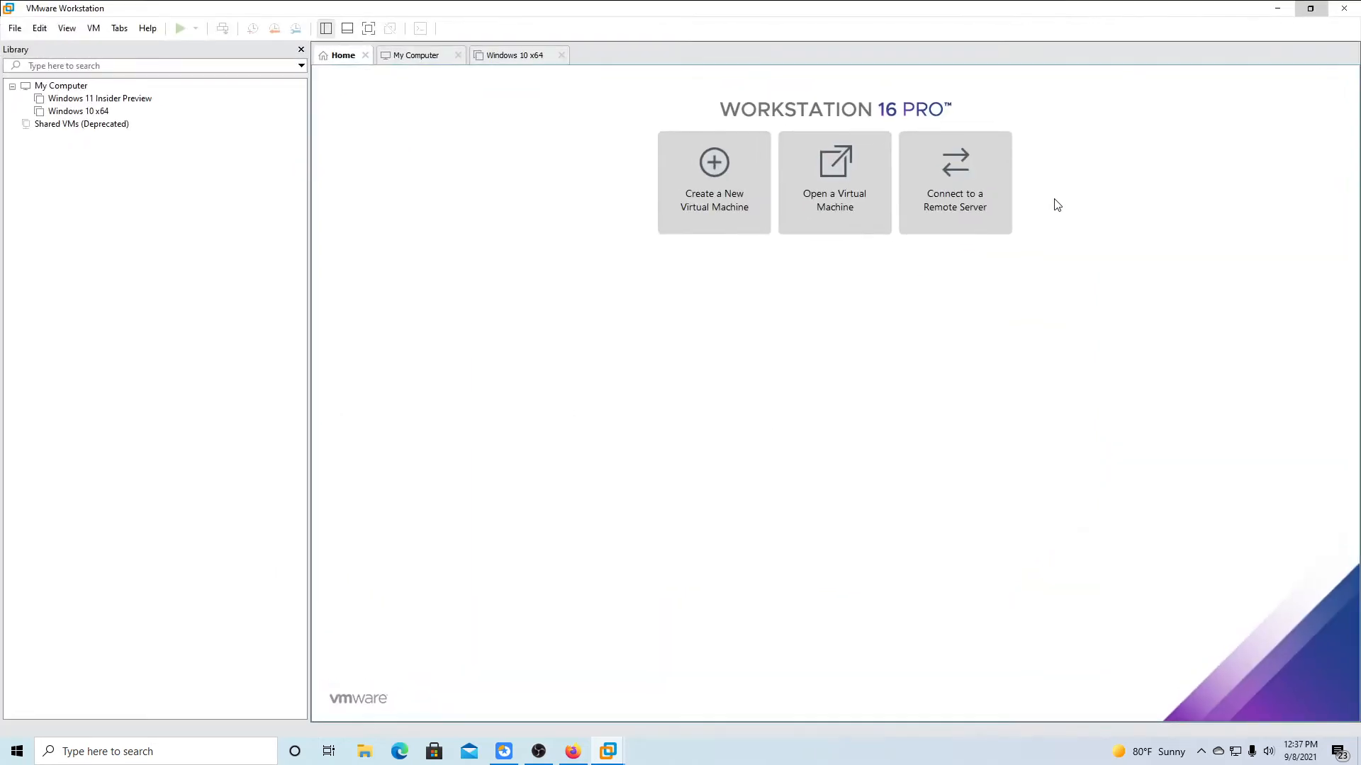
{"action": "left_click", "coordinate": [672, 227]}
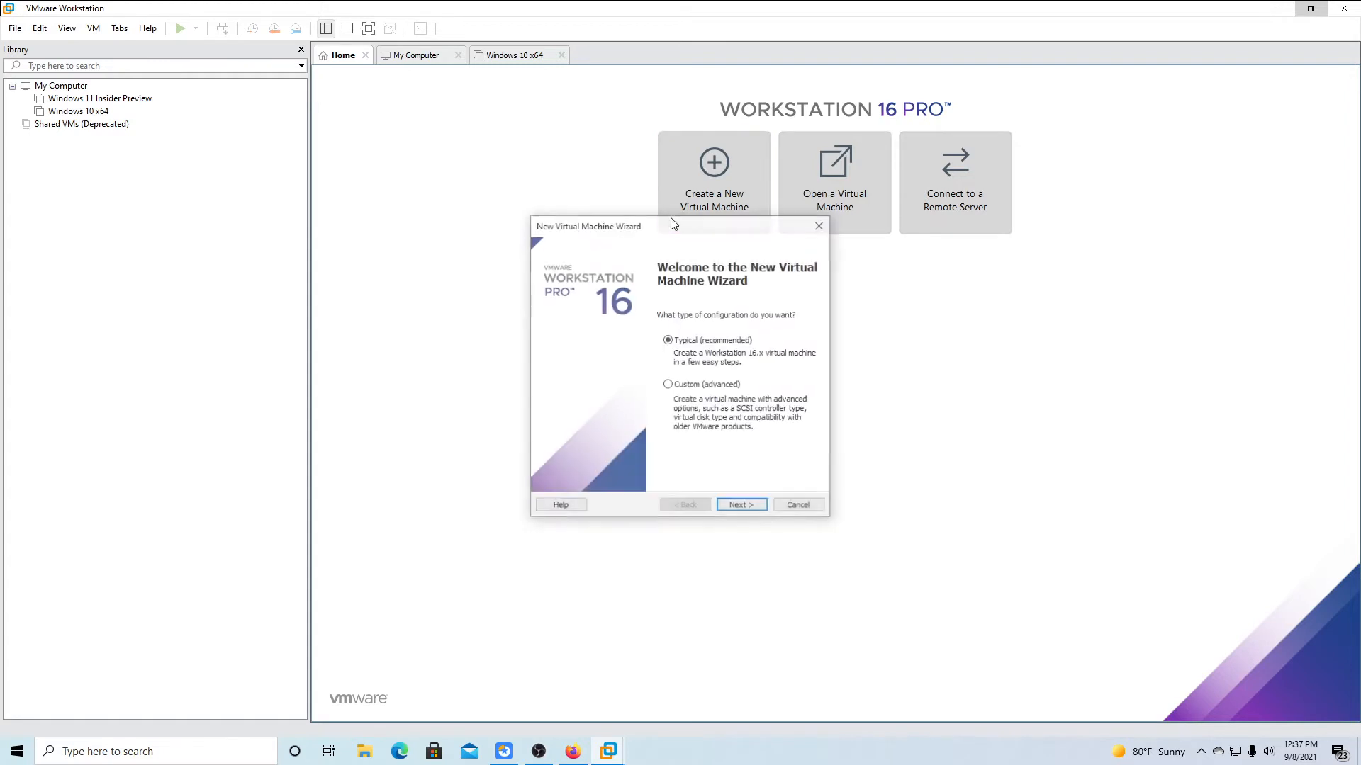
{"action": "left_click", "coordinate": [759, 509]}
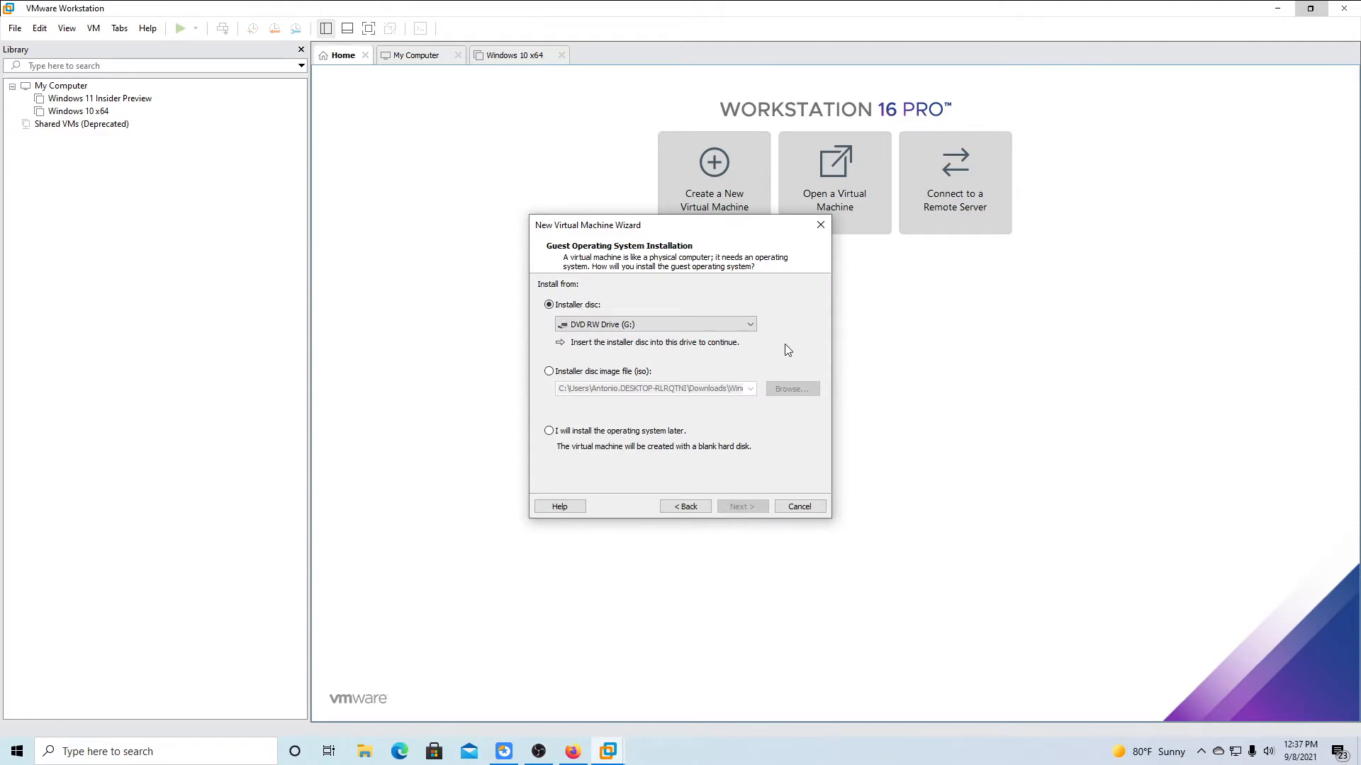
Use the Windows Server 2019 evaluation ISO as installer disc, review Easy Install versions, then go back.
{"action": "left_click", "coordinate": [549, 371]}
{"action": "left_click", "coordinate": [792, 388]}
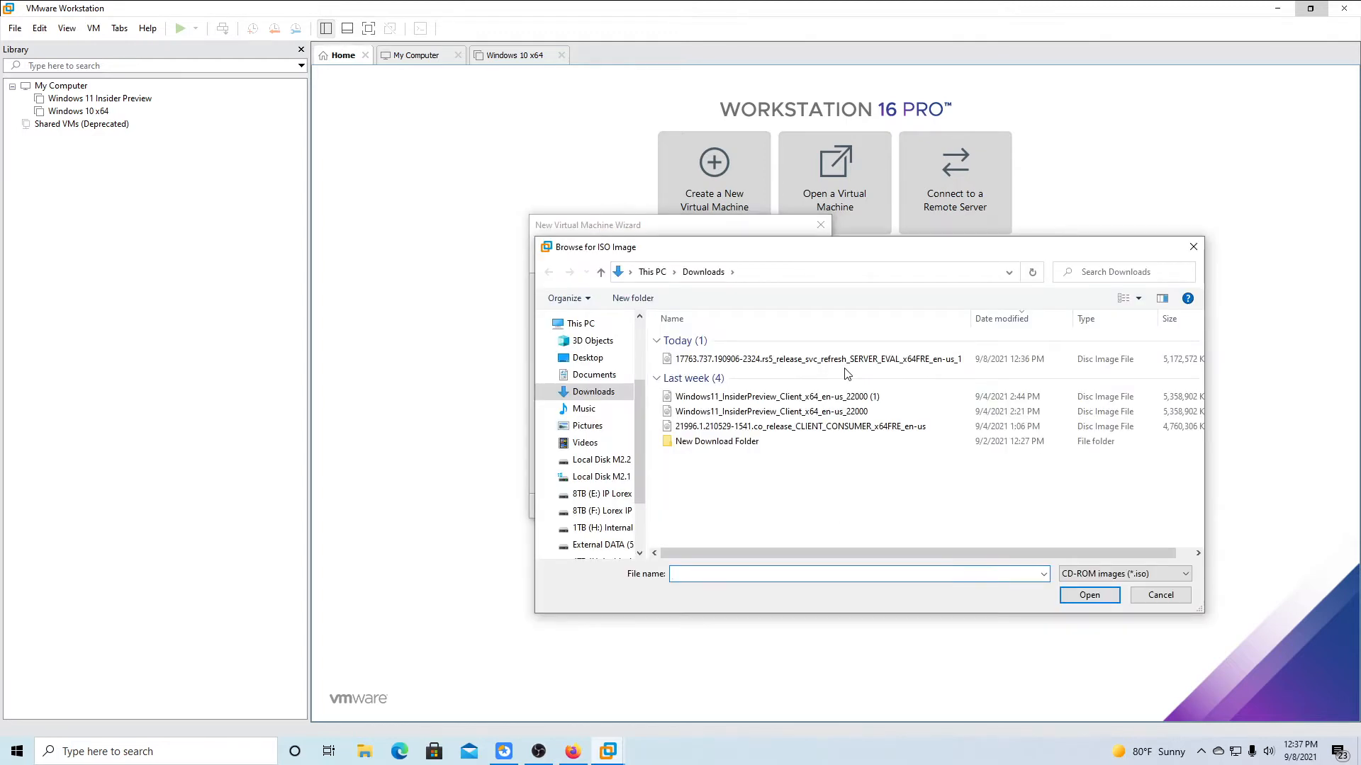
{"action": "left_click", "coordinate": [843, 359]}
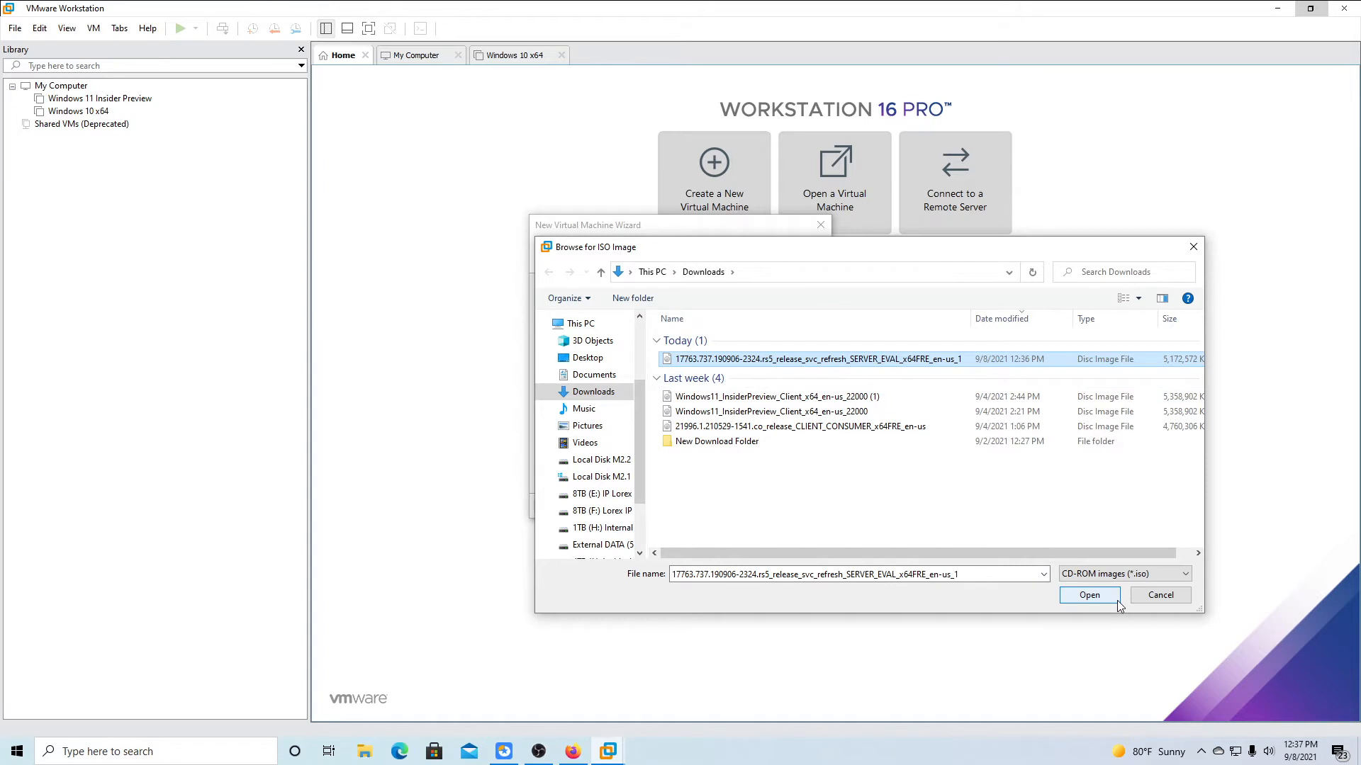
{"action": "left_click", "coordinate": [1089, 595]}
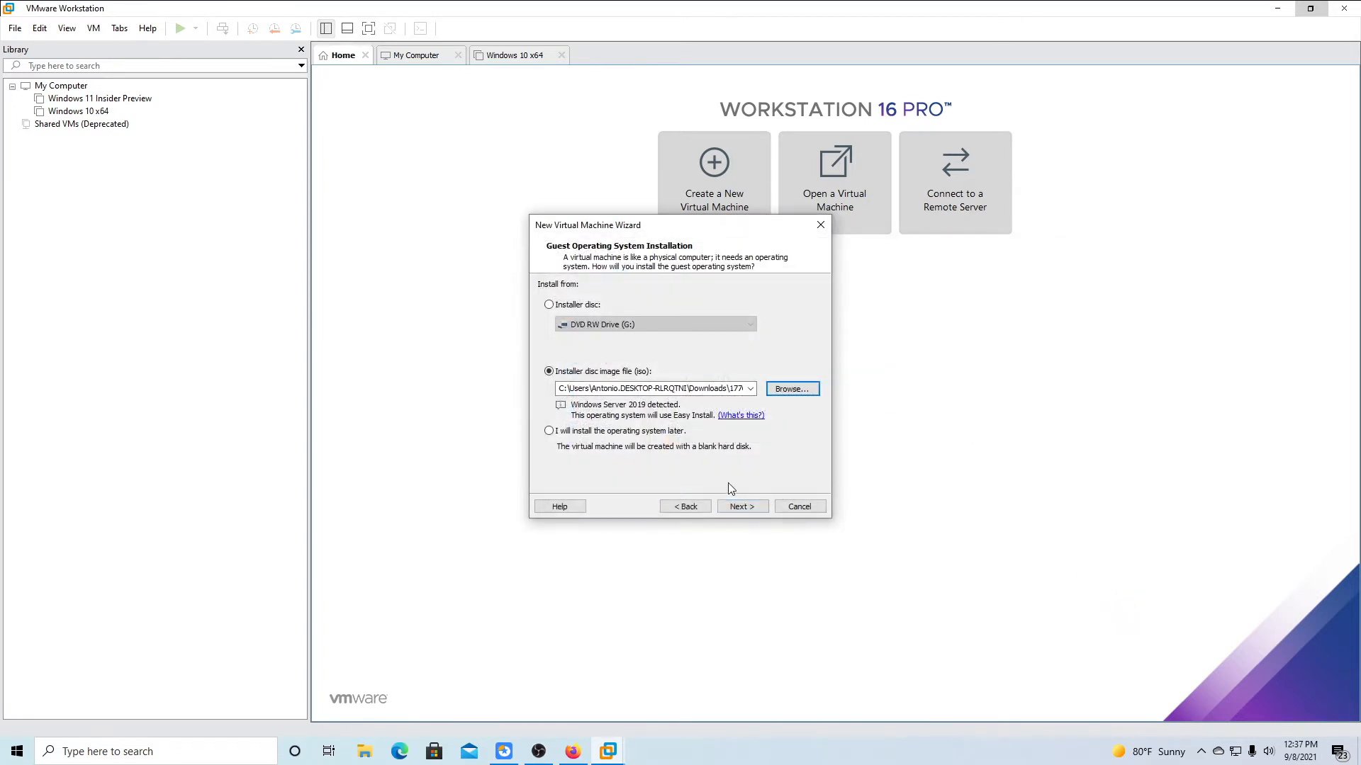
{"action": "left_click", "coordinate": [762, 506]}
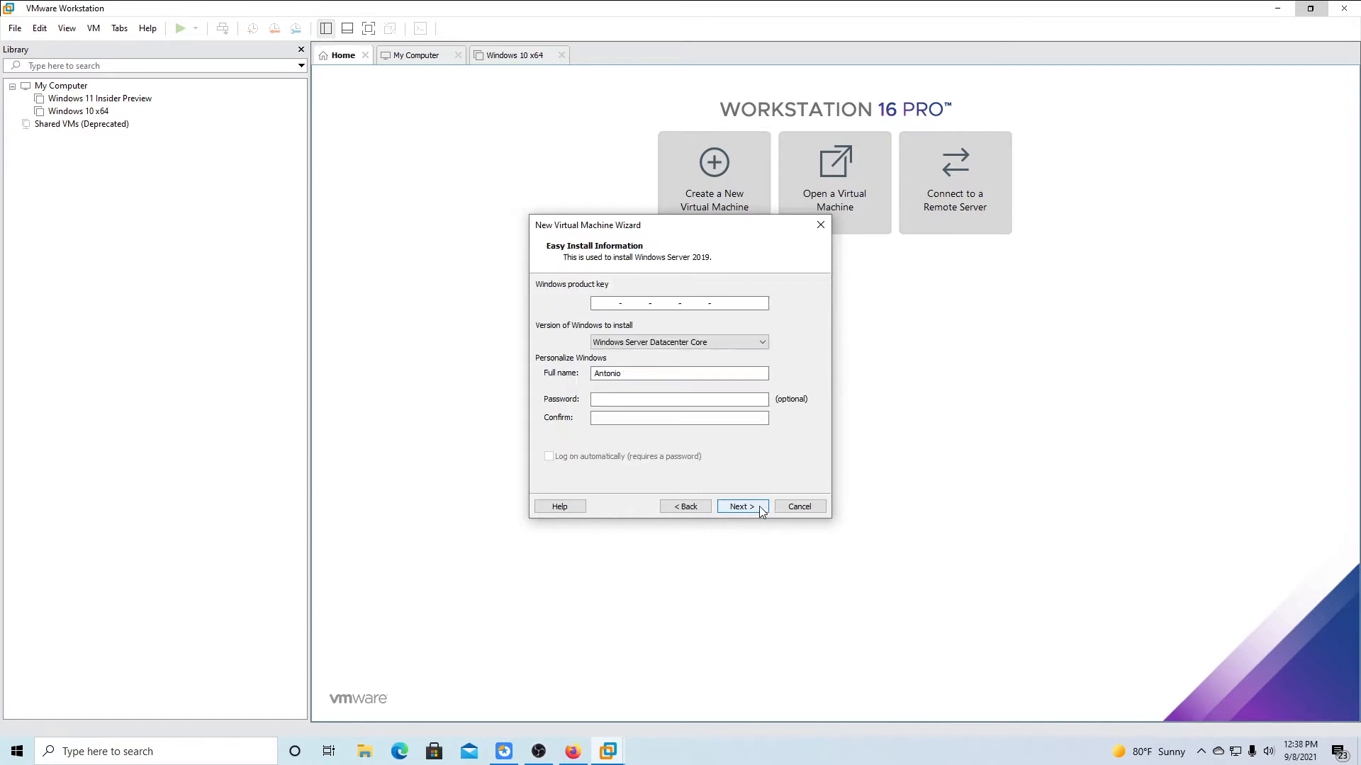
{"action": "left_click", "coordinate": [762, 343]}
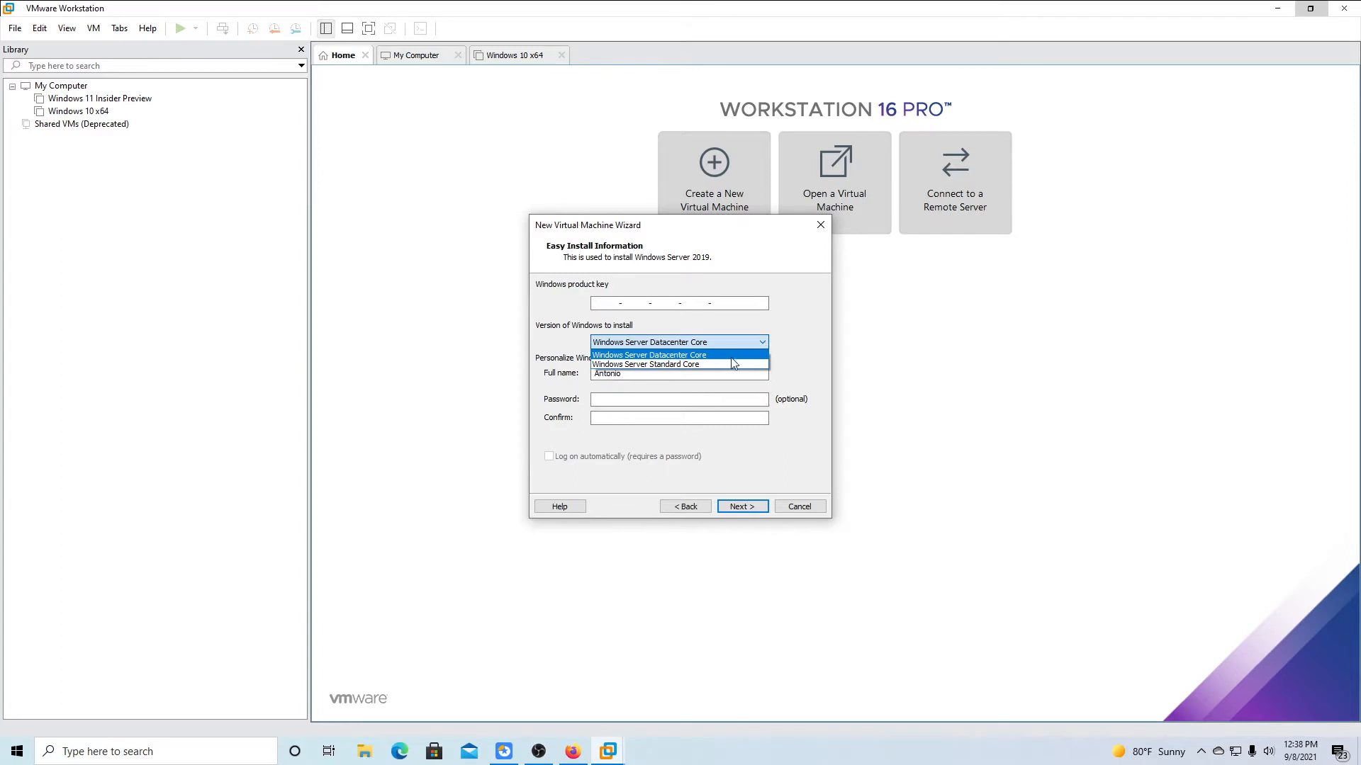
{"action": "left_click", "coordinate": [784, 334]}
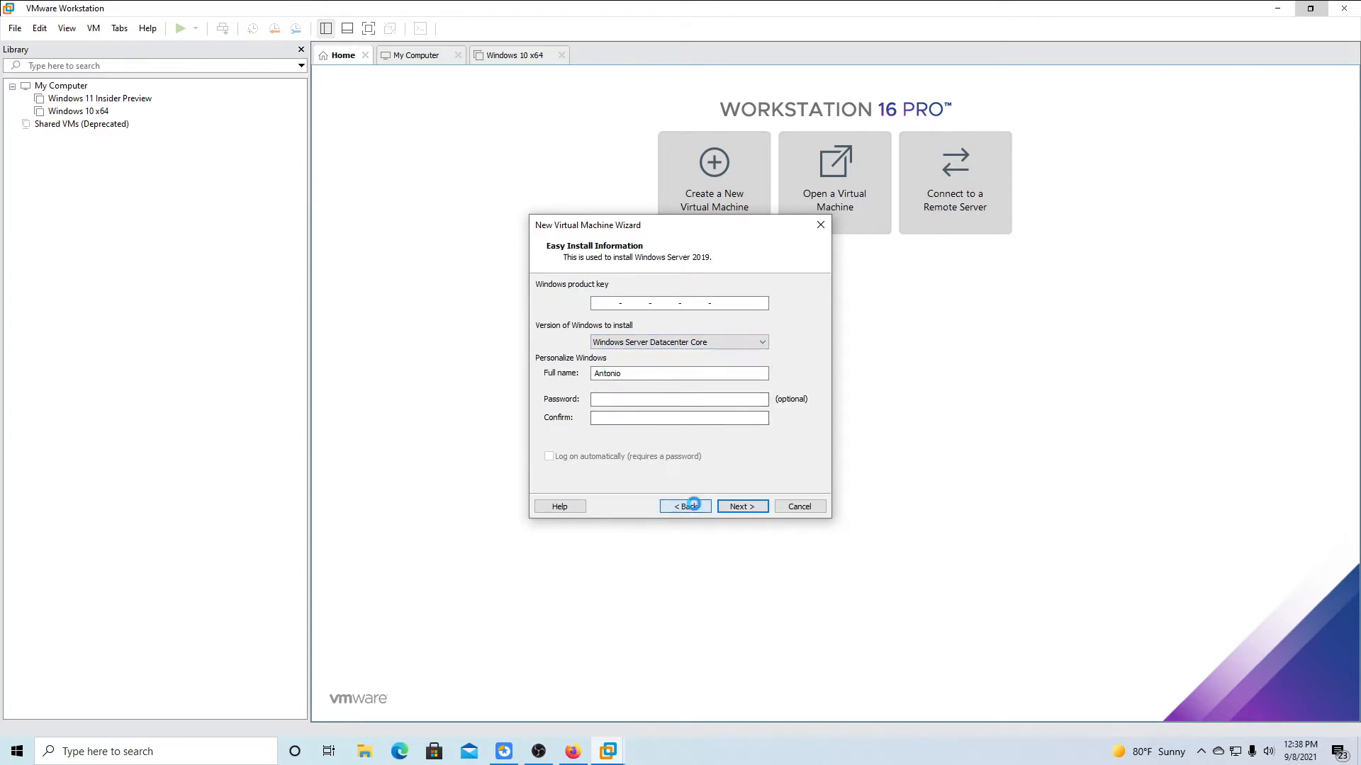
{"action": "left_click", "coordinate": [693, 506]}
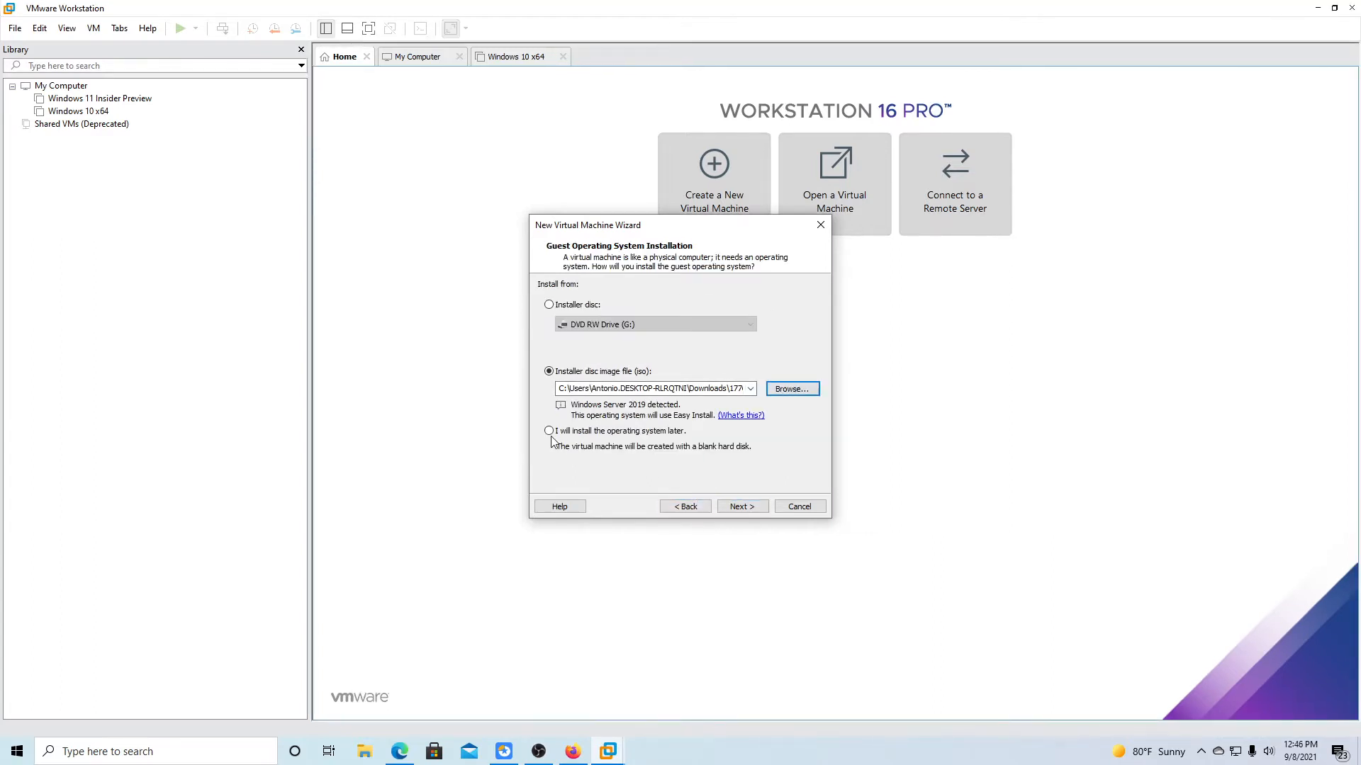
Install the OS later, keep guest and name Windows Server 2019, accept a 60 GB split disk, finish.
{"action": "left_click", "coordinate": [548, 430]}
{"action": "left_click", "coordinate": [741, 507]}
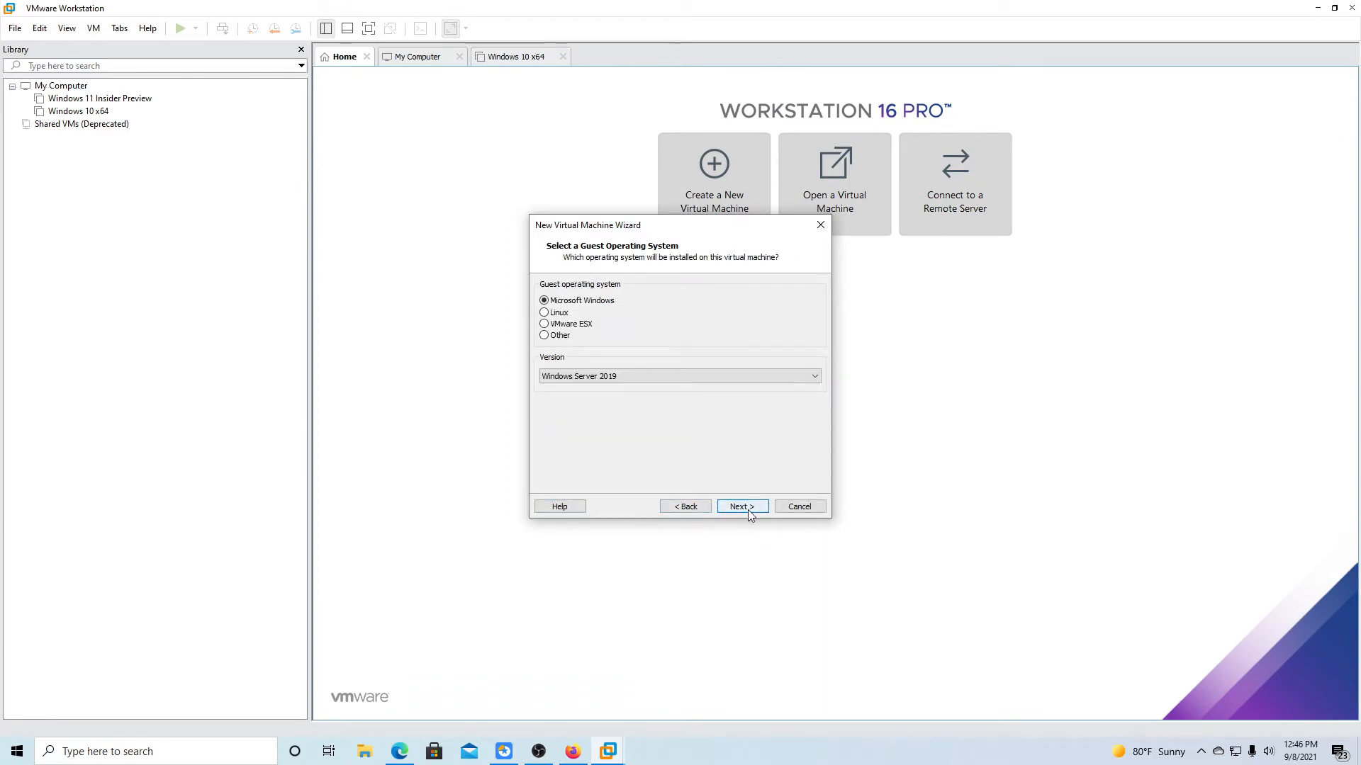
{"action": "left_click", "coordinate": [747, 509]}
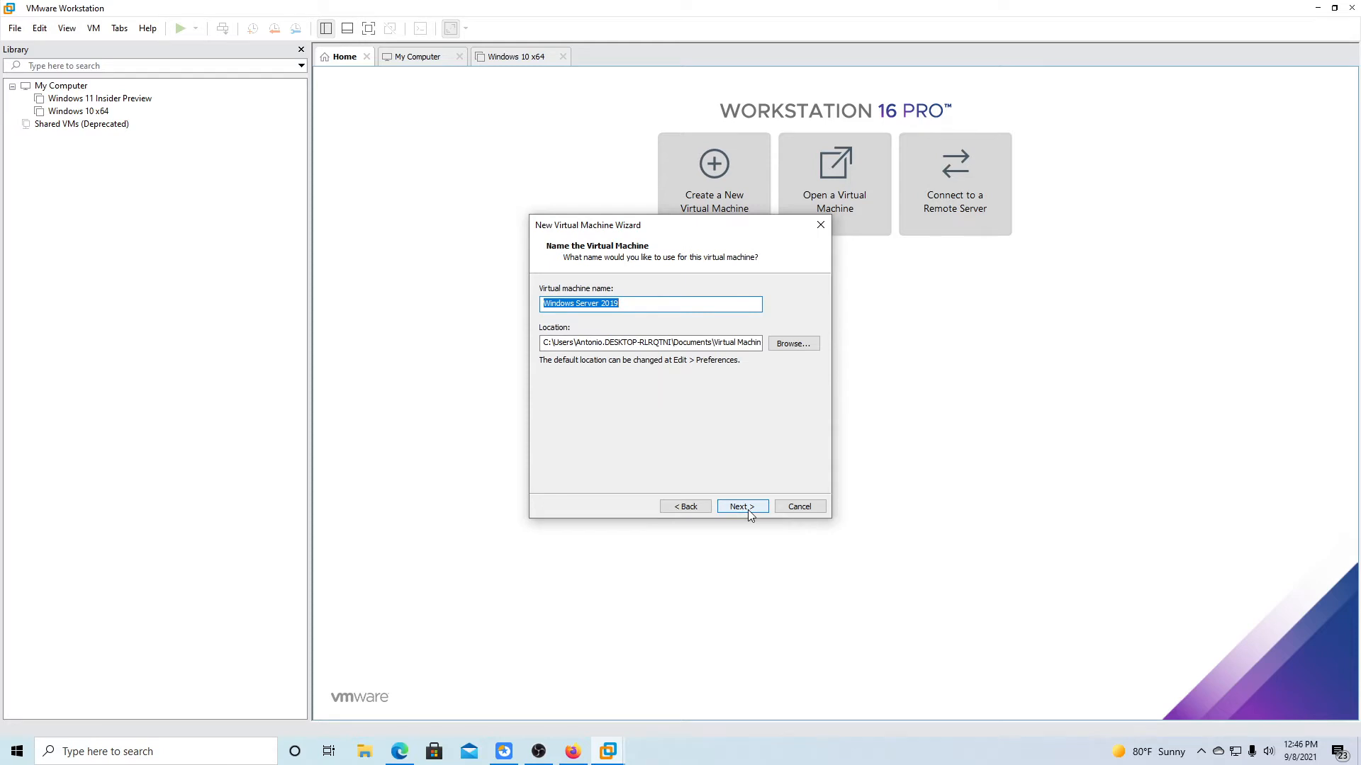
{"action": "left_click", "coordinate": [747, 508]}
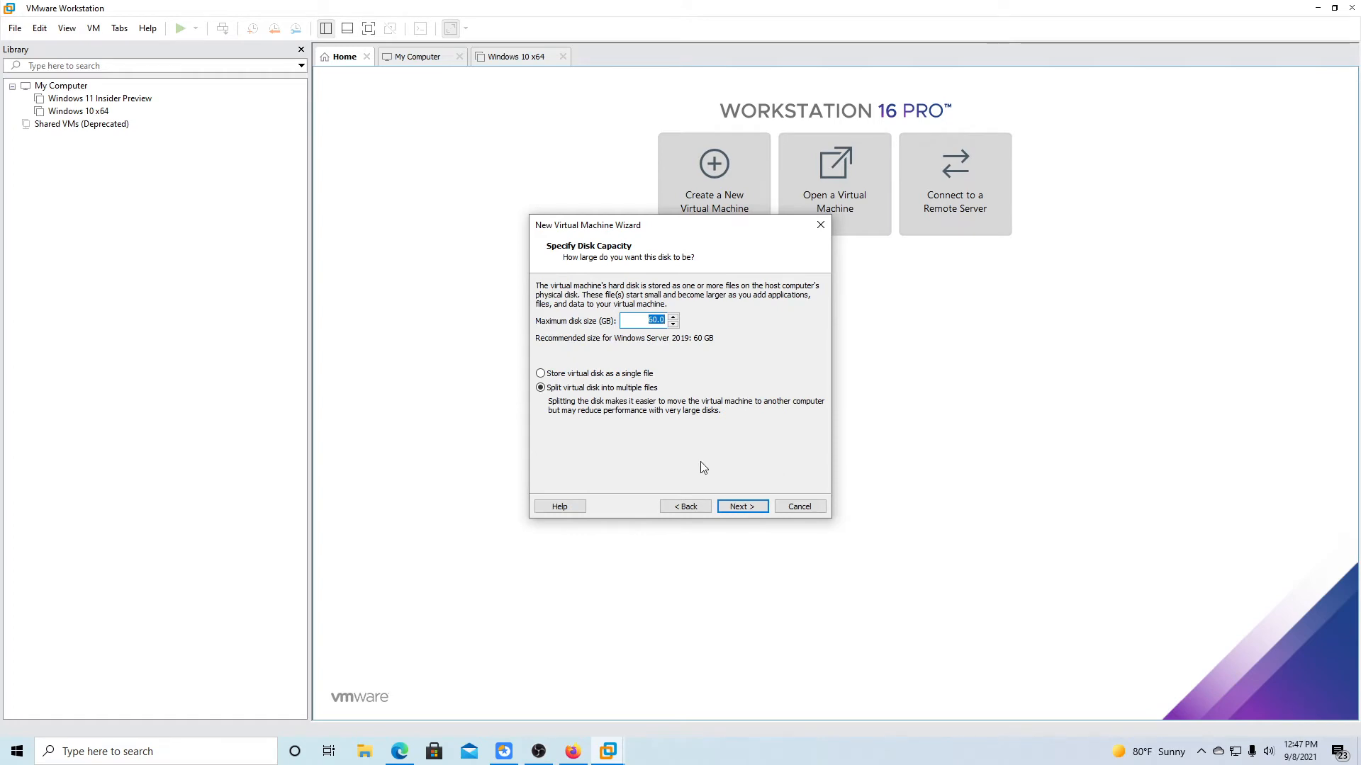
{"action": "left_click", "coordinate": [734, 508]}
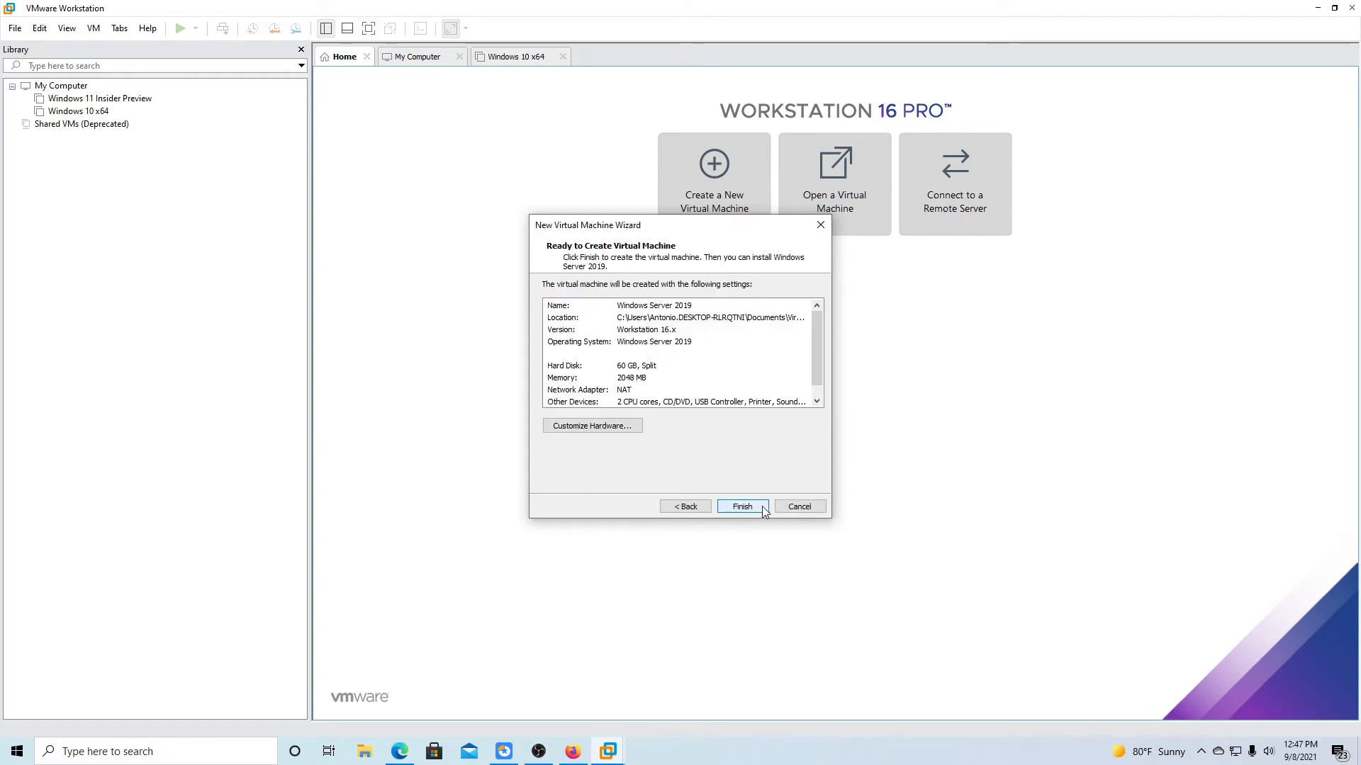
{"action": "left_click", "coordinate": [762, 507]}
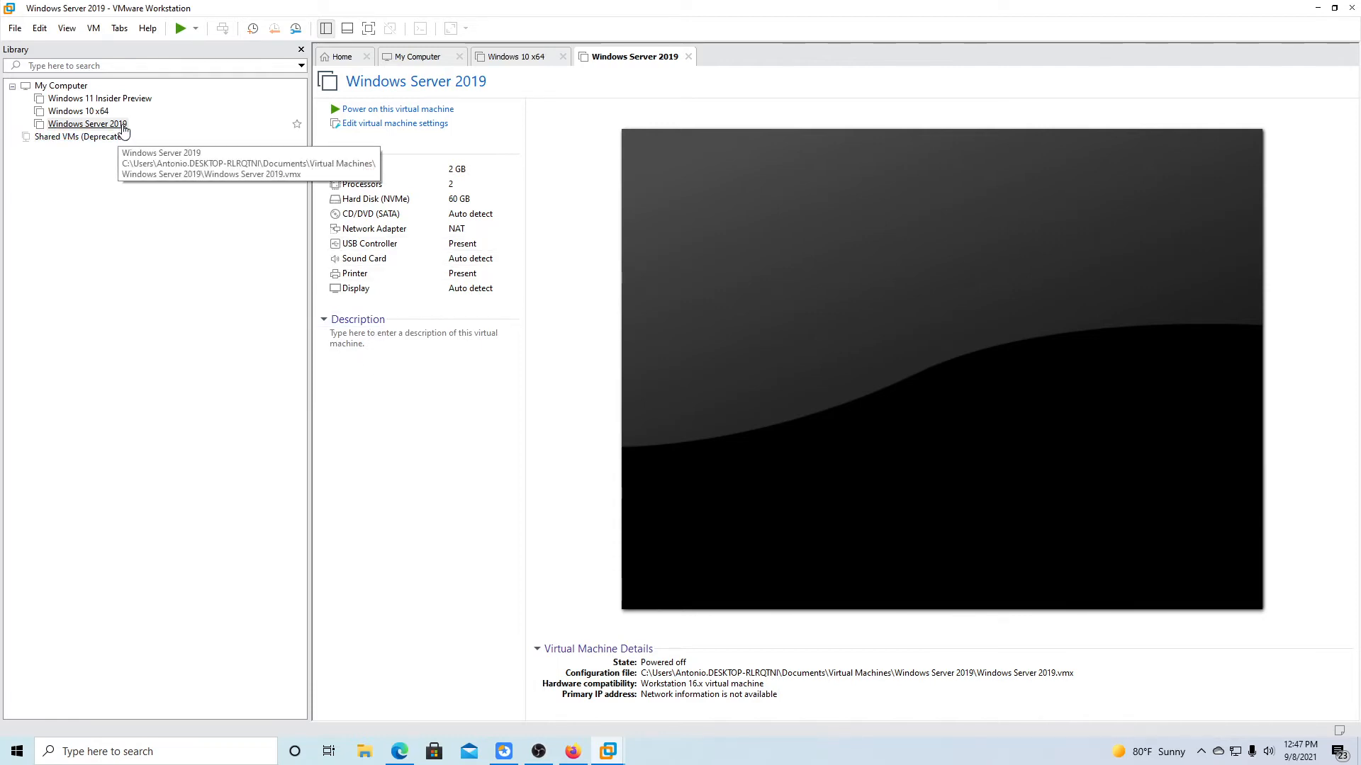
Power on the Windows Server 2019 VM, then release input back to the host.
{"action": "left_click", "coordinate": [181, 28]}
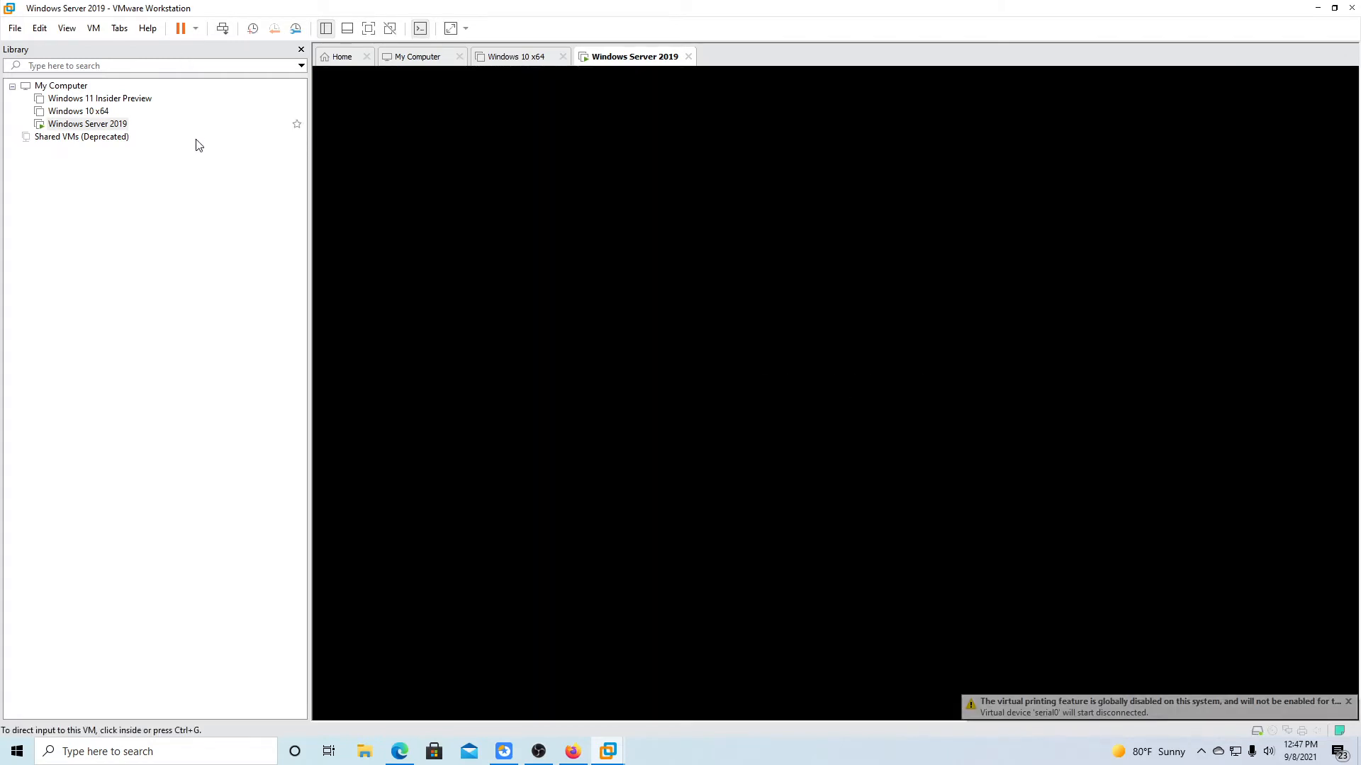
{"action": "left_click", "coordinate": [553, 365]}
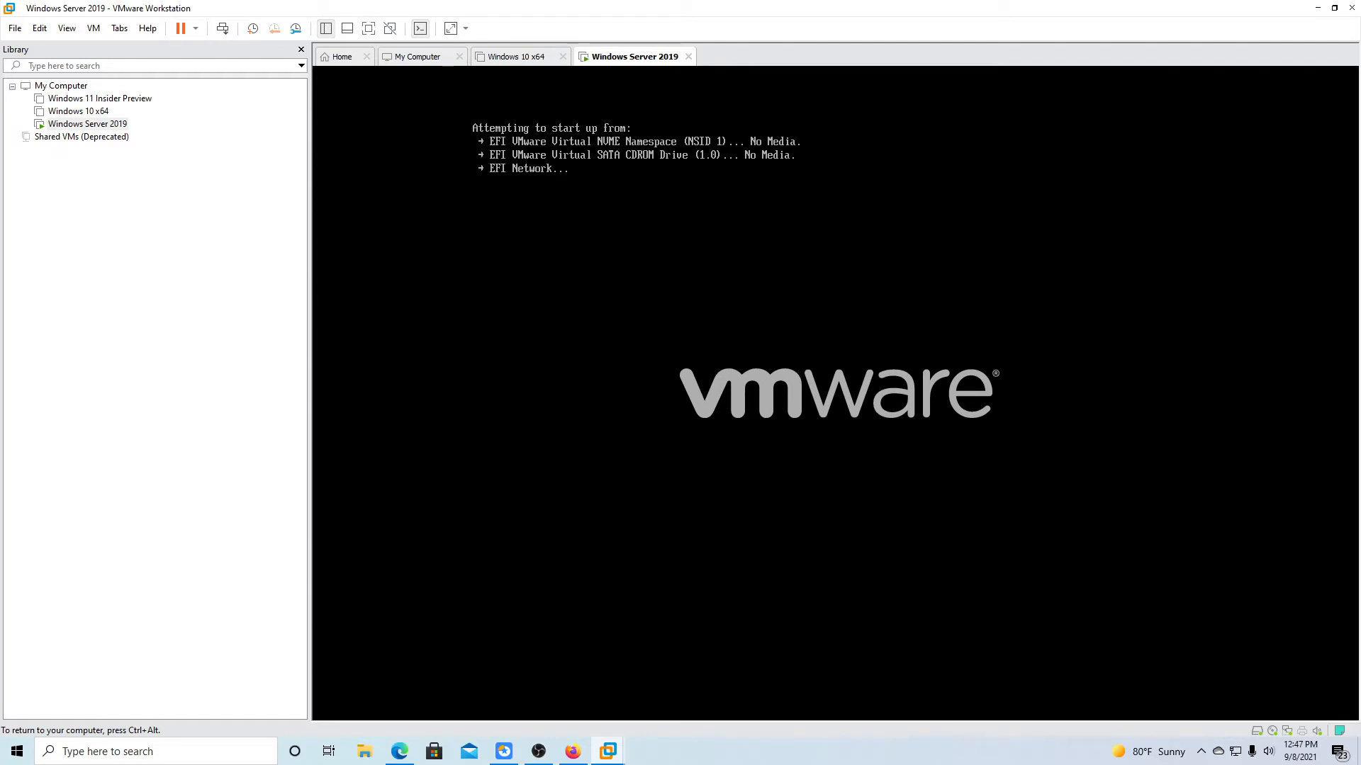
{"action": "key", "text": "ctrl+alt"}
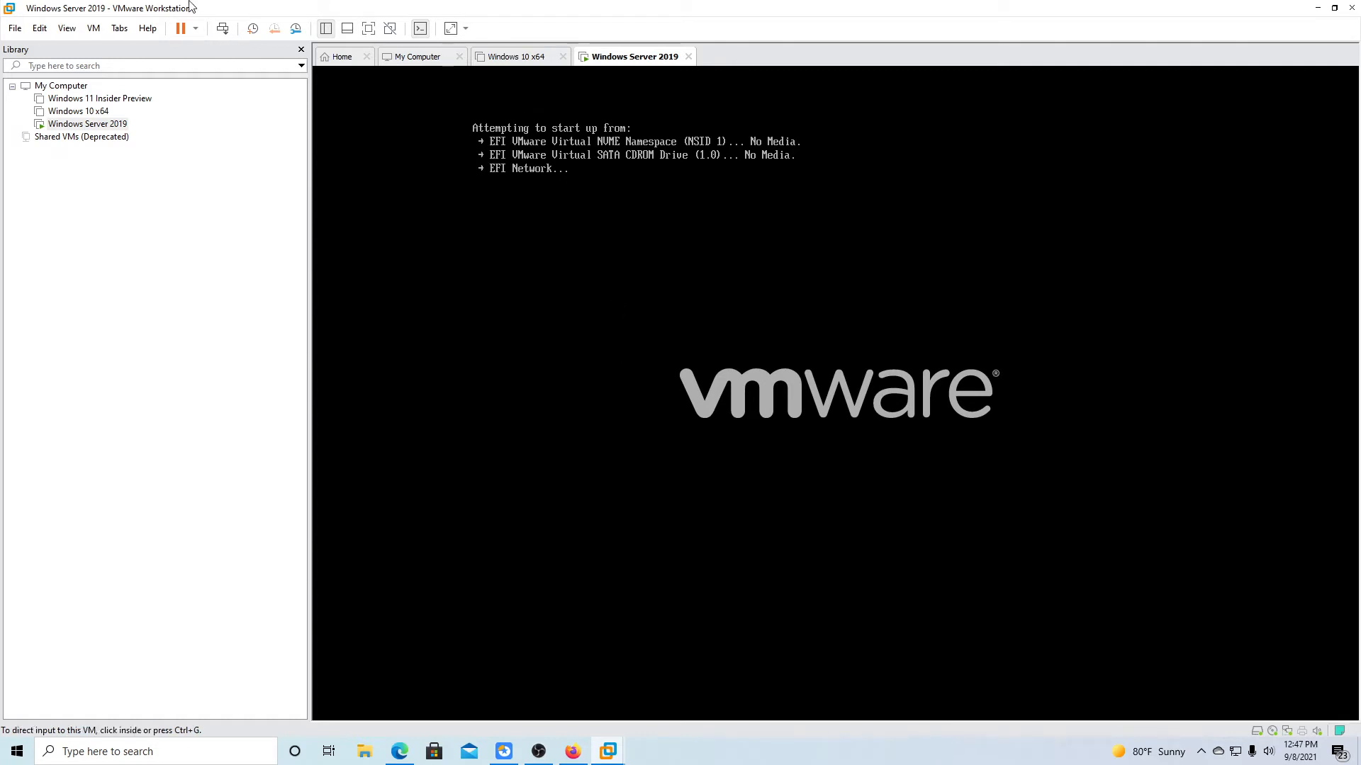
{"action": "right_click", "coordinate": [118, 130]}
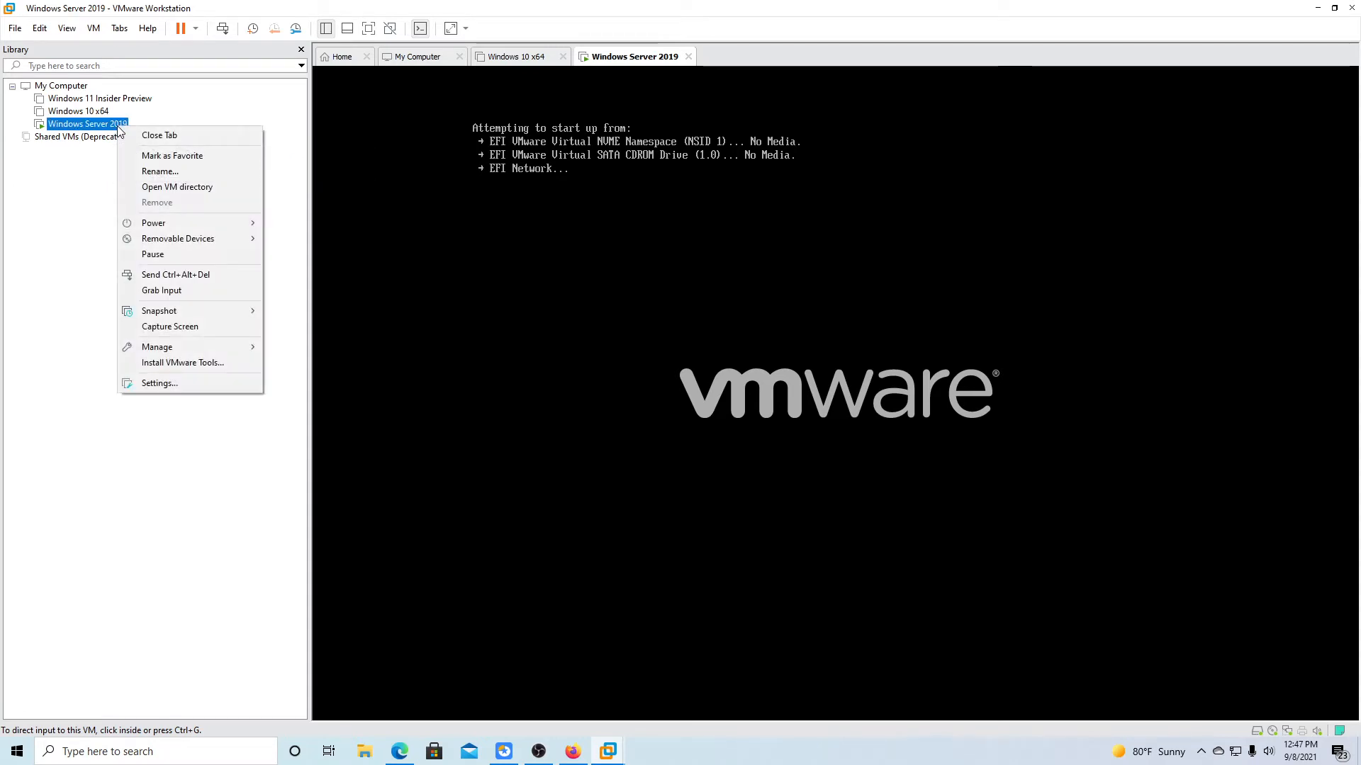
{"action": "left_click", "coordinate": [296, 124]}
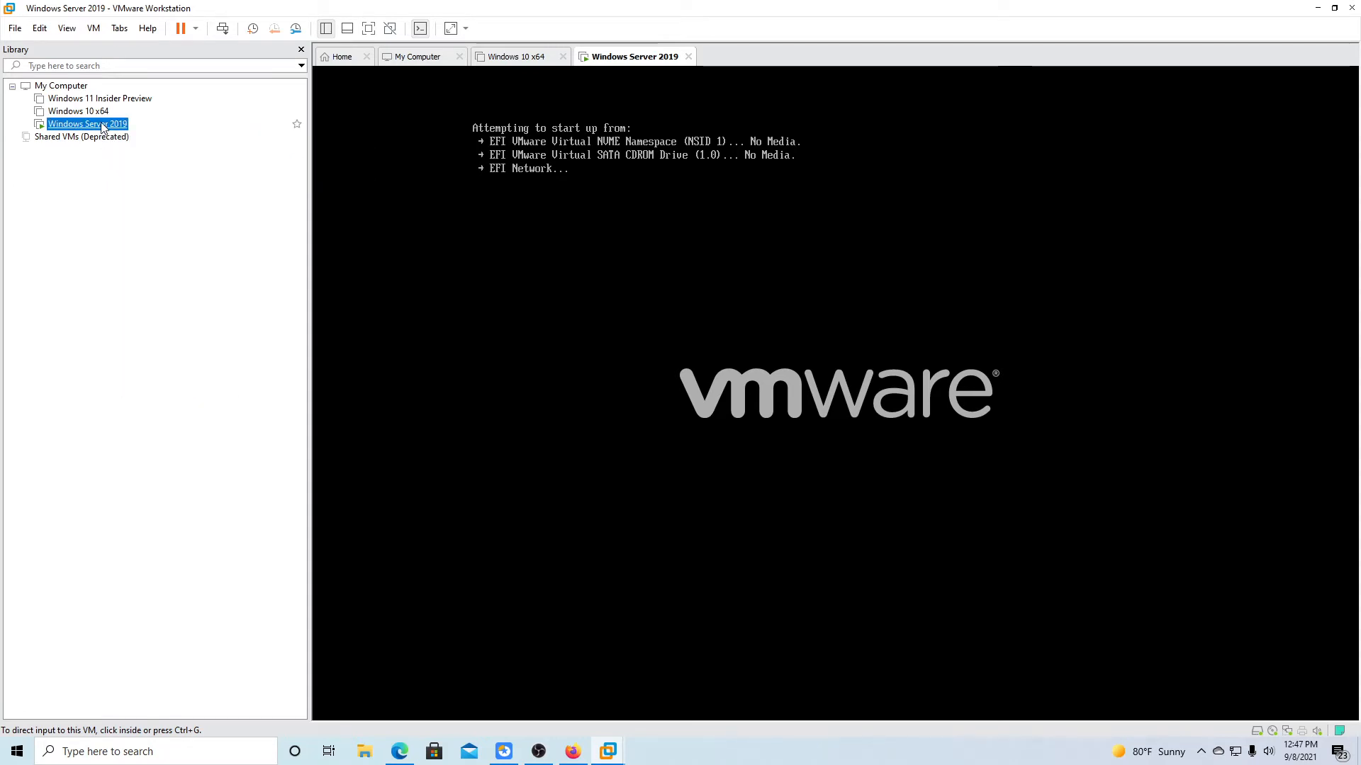
Restart the guest, then power off the virtual machine and confirm.
{"action": "left_click", "coordinate": [195, 29]}
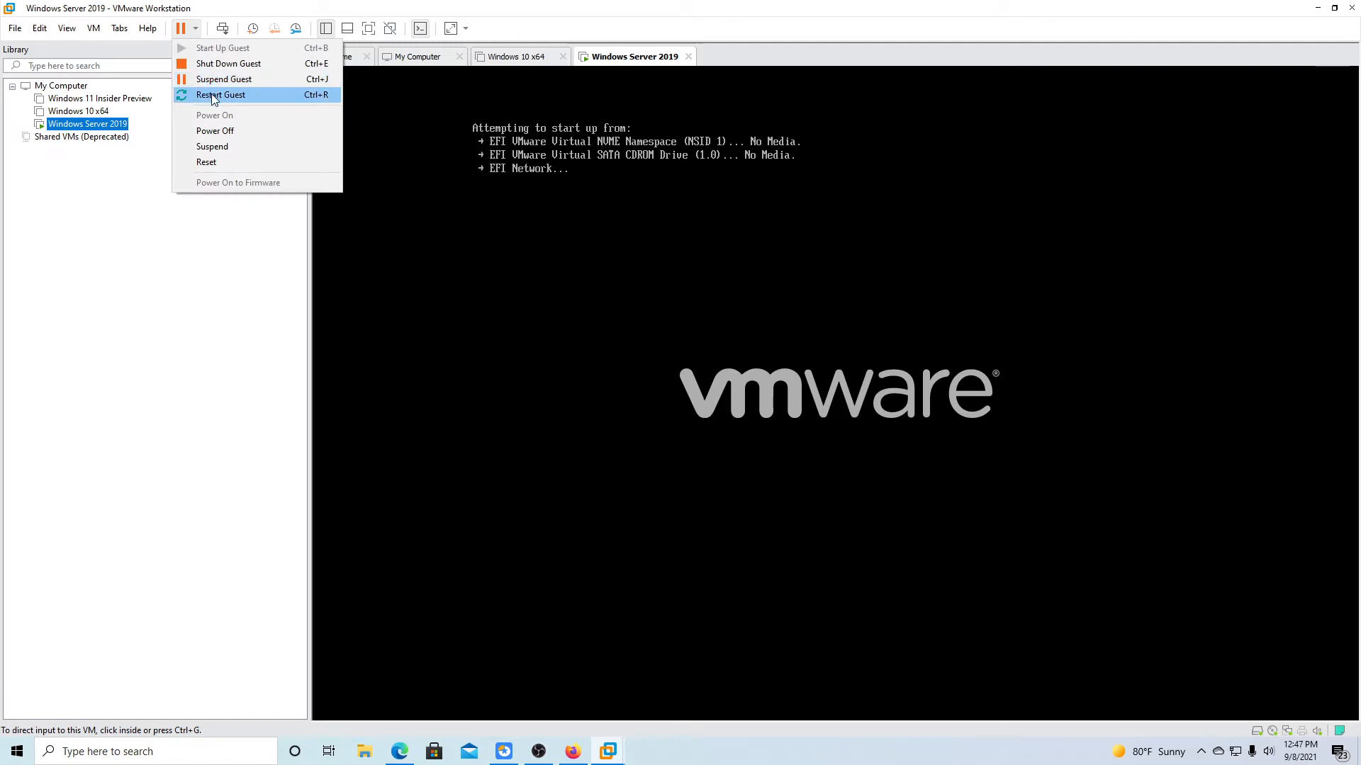
{"action": "left_click", "coordinate": [213, 95]}
{"action": "left_click", "coordinate": [701, 401]}
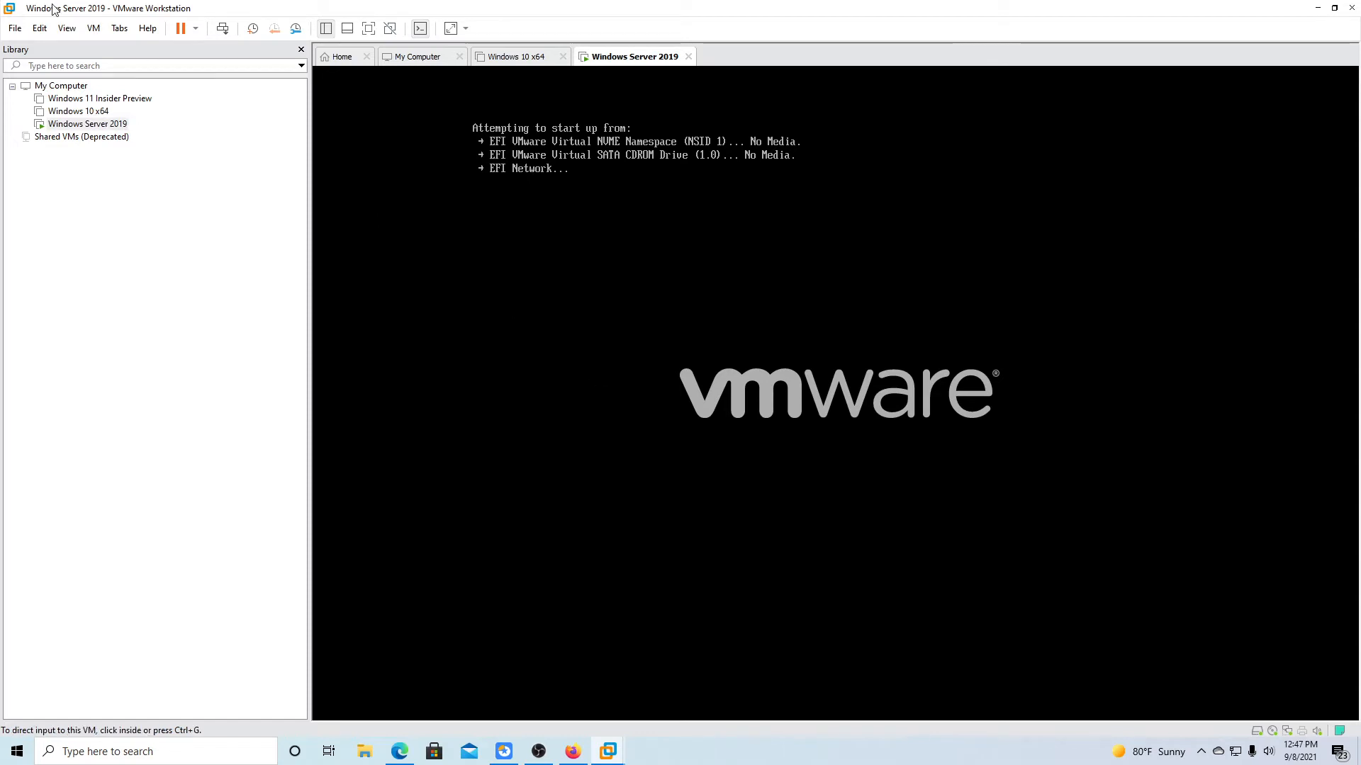
{"action": "left_click", "coordinate": [196, 29]}
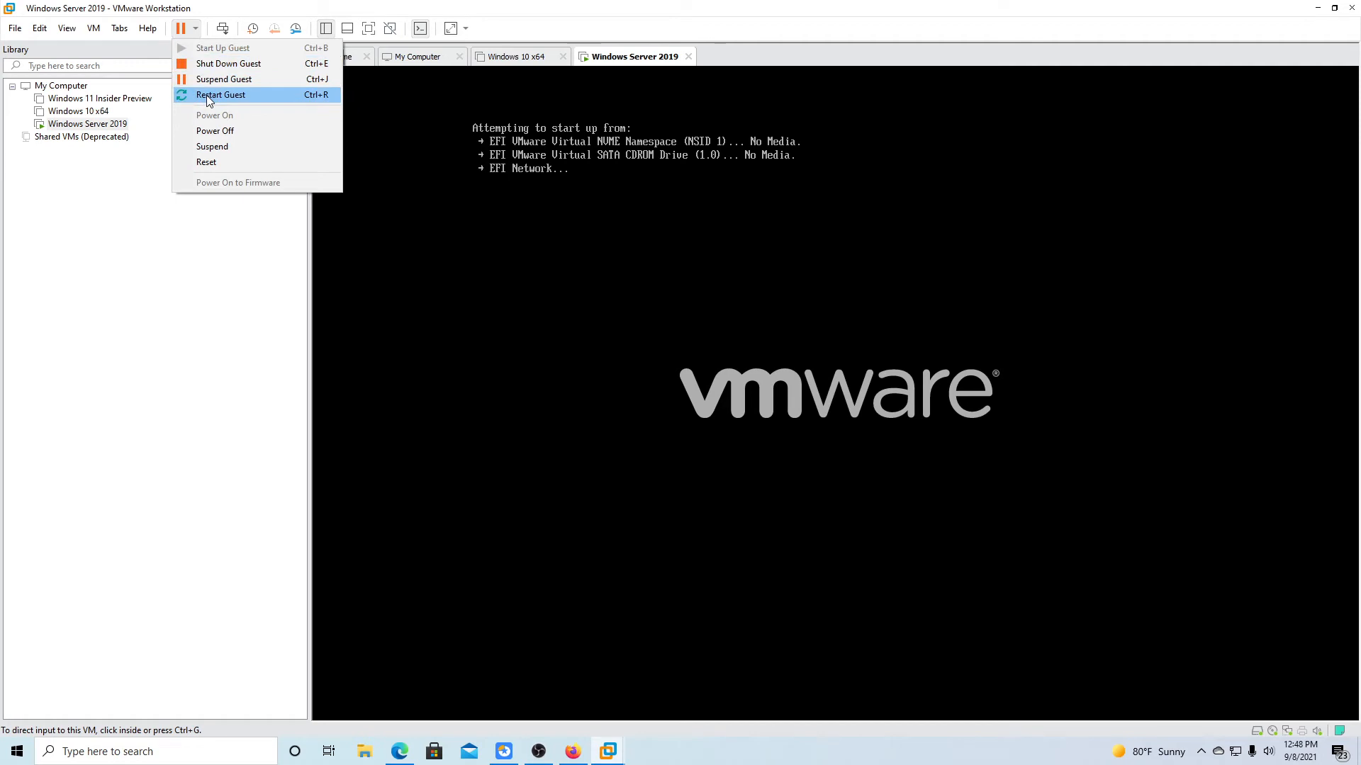
{"action": "left_click", "coordinate": [219, 132]}
{"action": "left_click", "coordinate": [715, 411]}
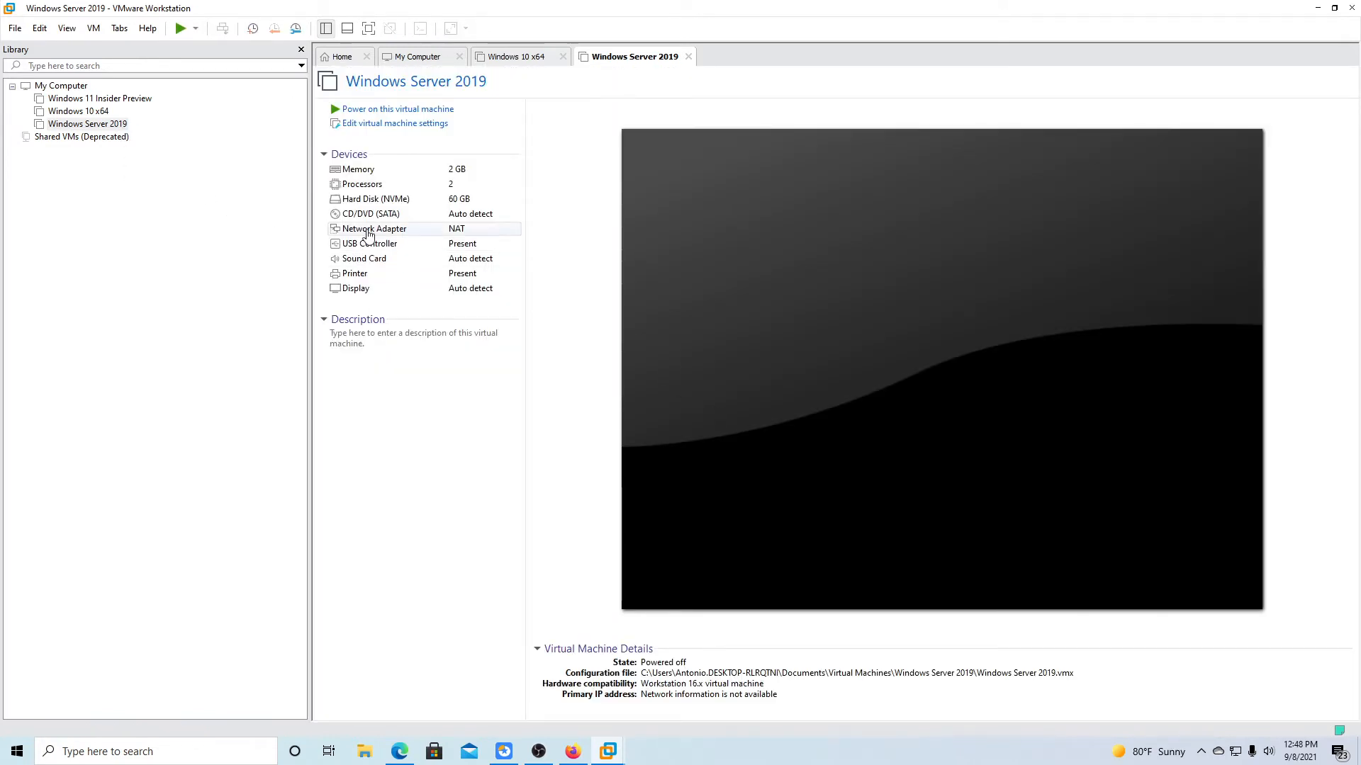
Mount the downloaded Server evaluation ISO on the CD/DVD (SATA) drive and power on the VM.
{"action": "double_click", "coordinate": [374, 214]}
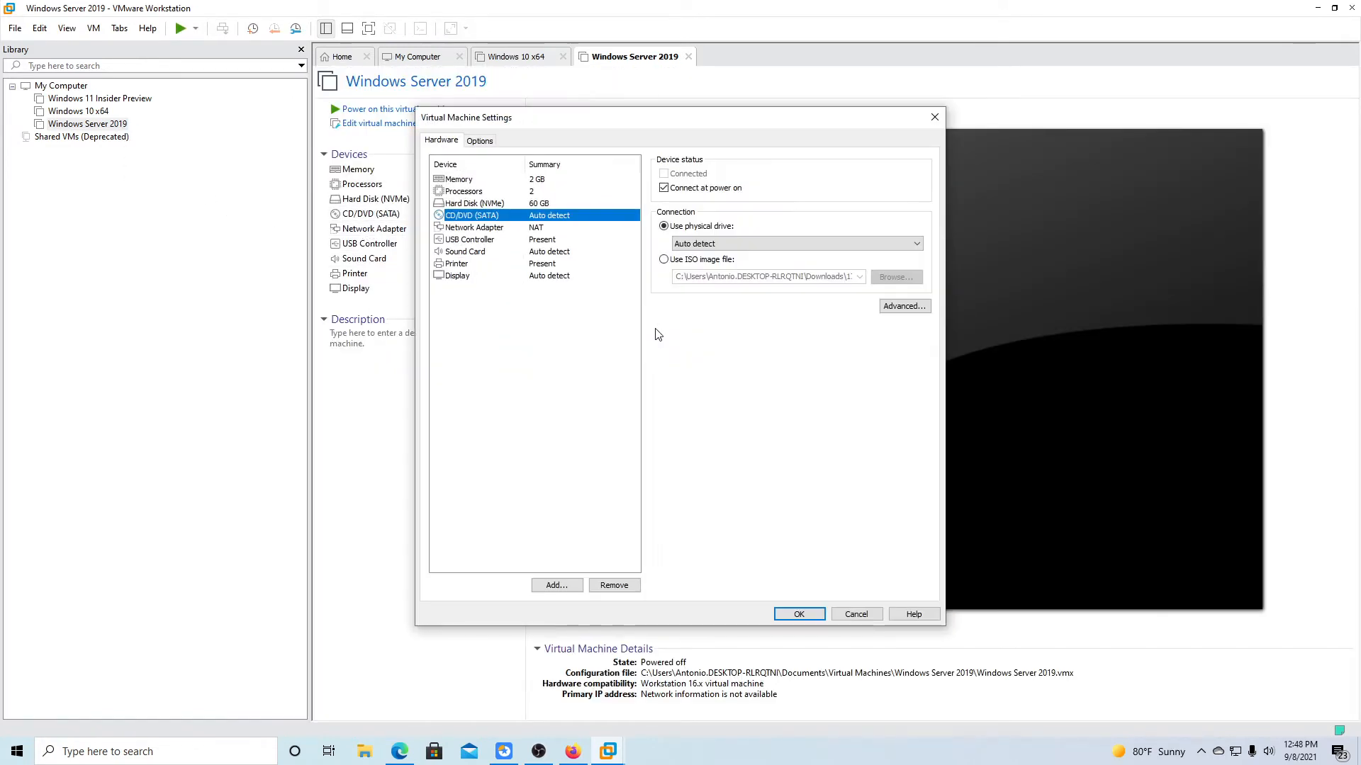
{"action": "left_click", "coordinate": [684, 265]}
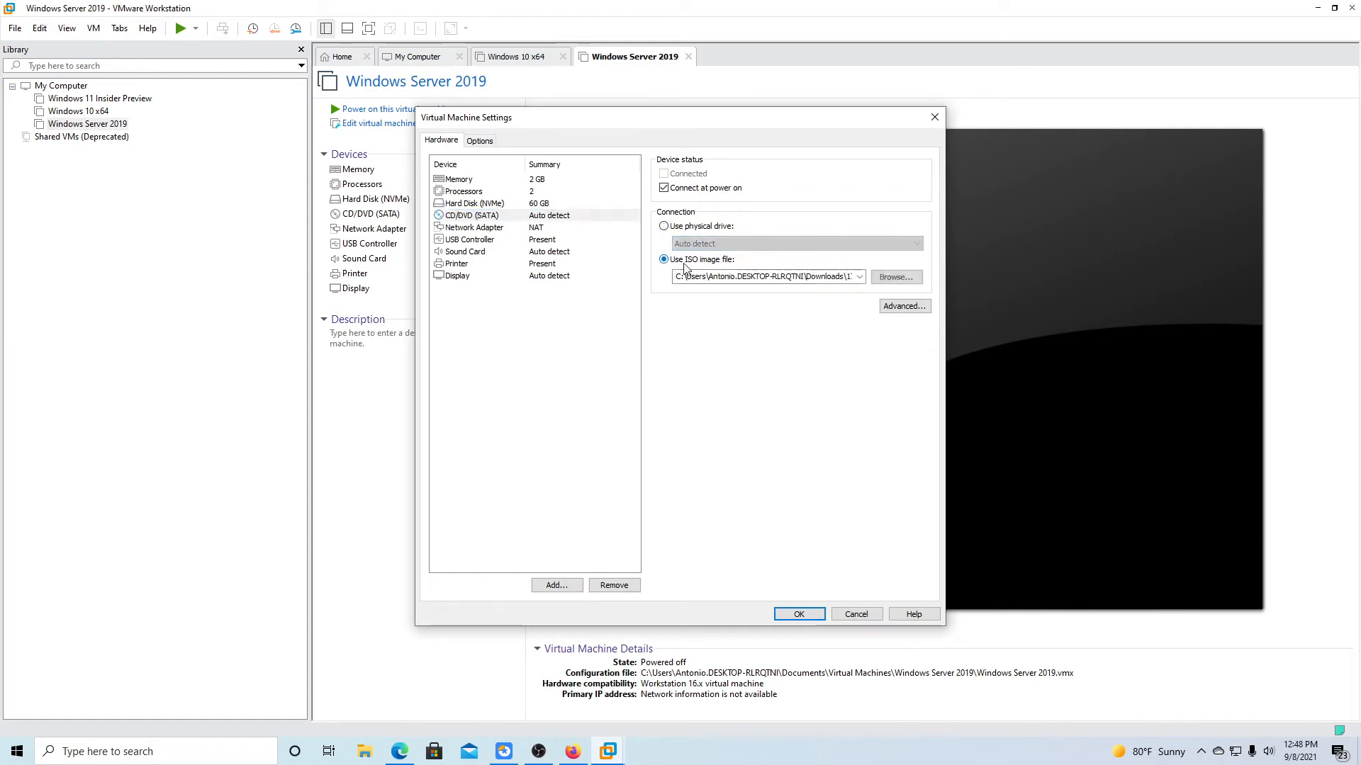
{"action": "left_click", "coordinate": [895, 276]}
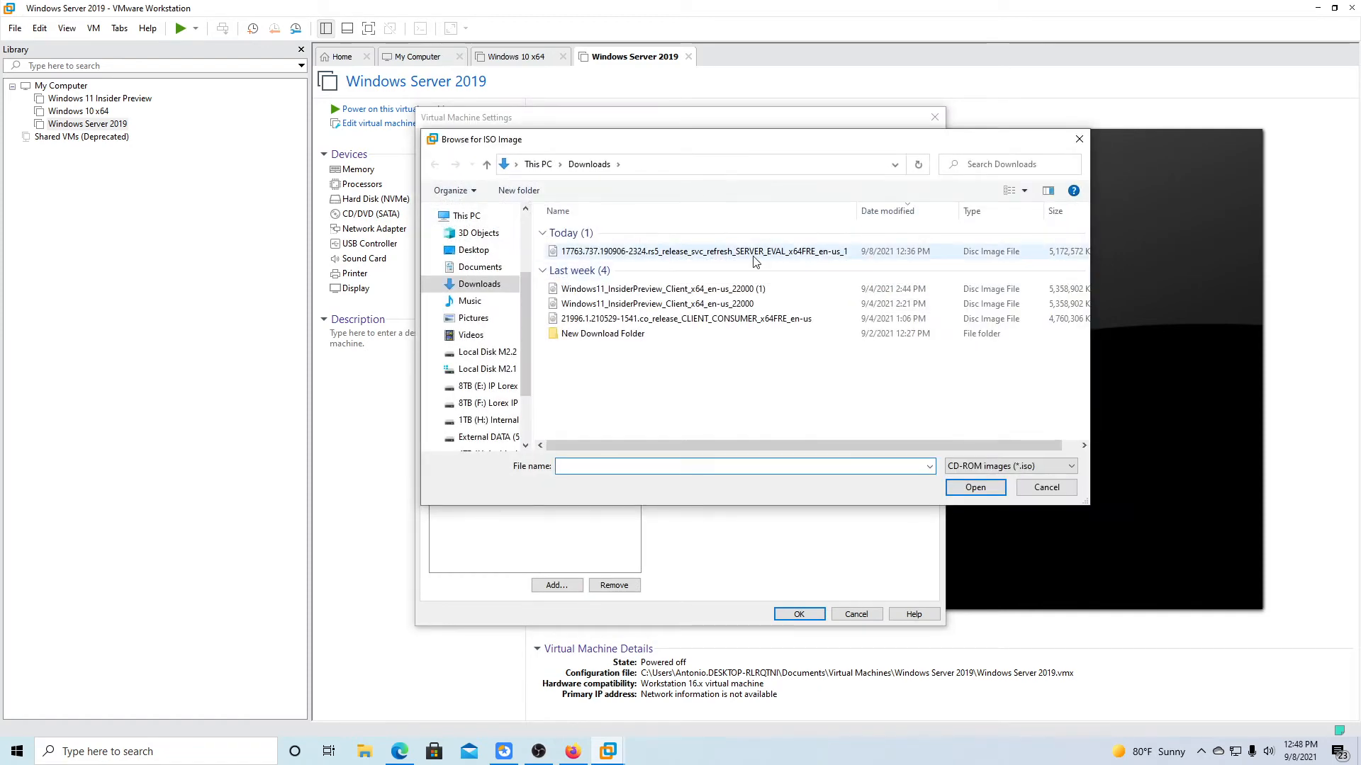
{"action": "left_click", "coordinate": [754, 256]}
{"action": "left_click", "coordinate": [975, 487]}
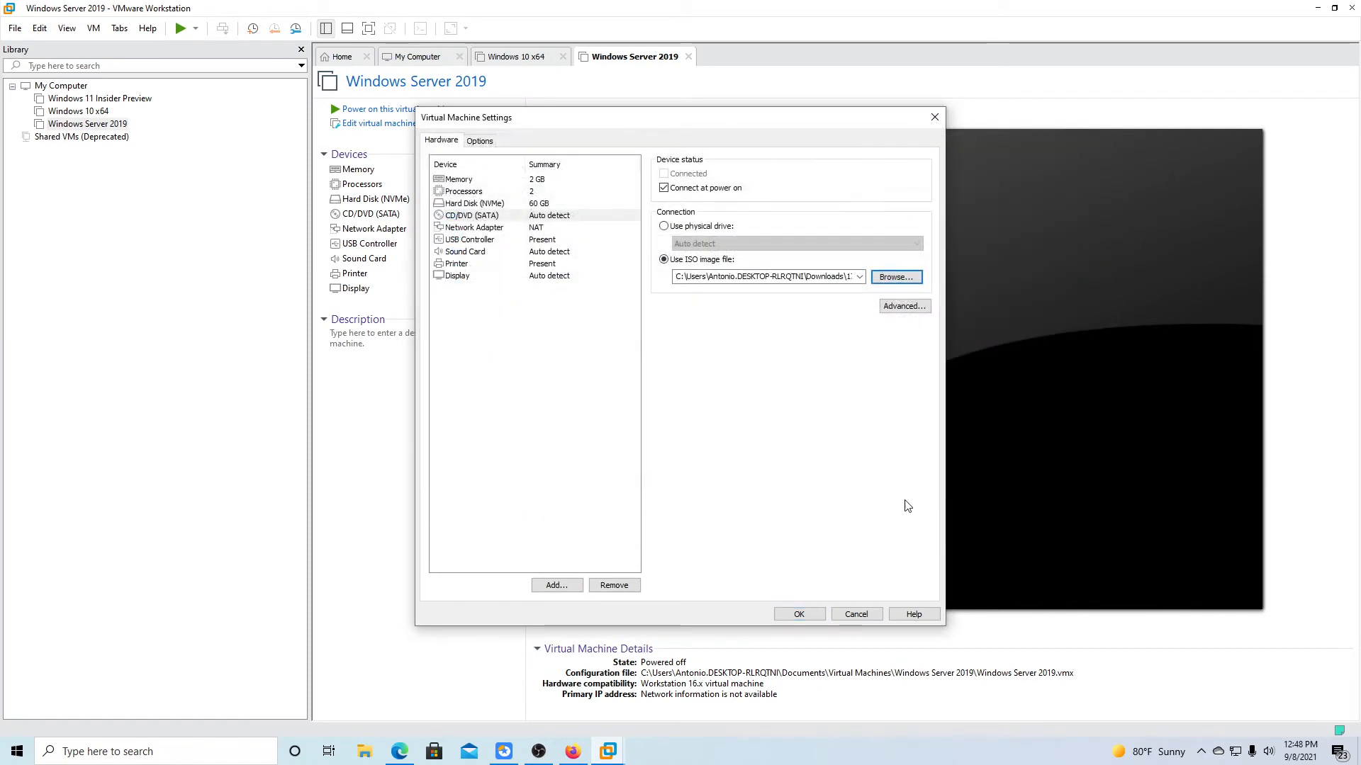
{"action": "left_click", "coordinate": [798, 613]}
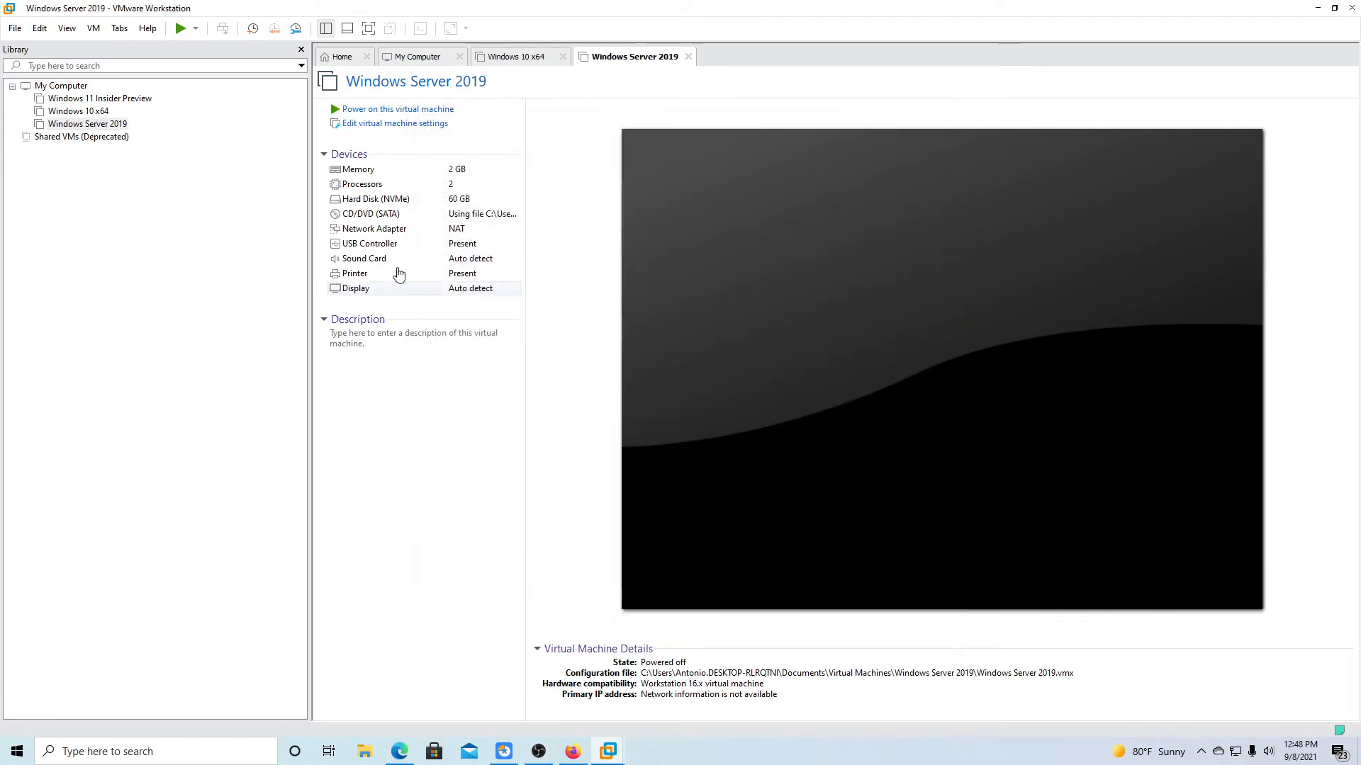
{"action": "left_click", "coordinate": [181, 29]}
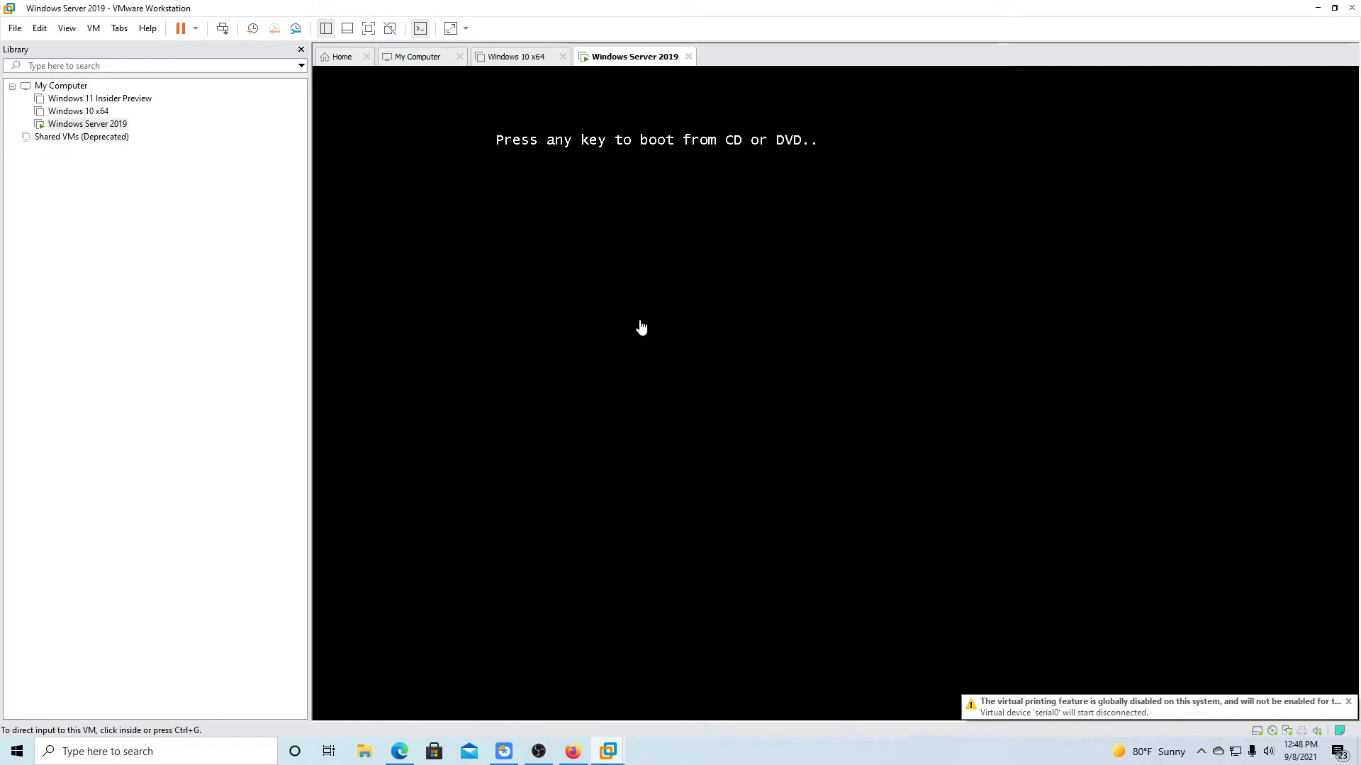
Press a key at the boot prompt to boot the VM from the installation ISO.
{"action": "left_click", "coordinate": [552, 350]}
{"action": "key", "text": "Return"}
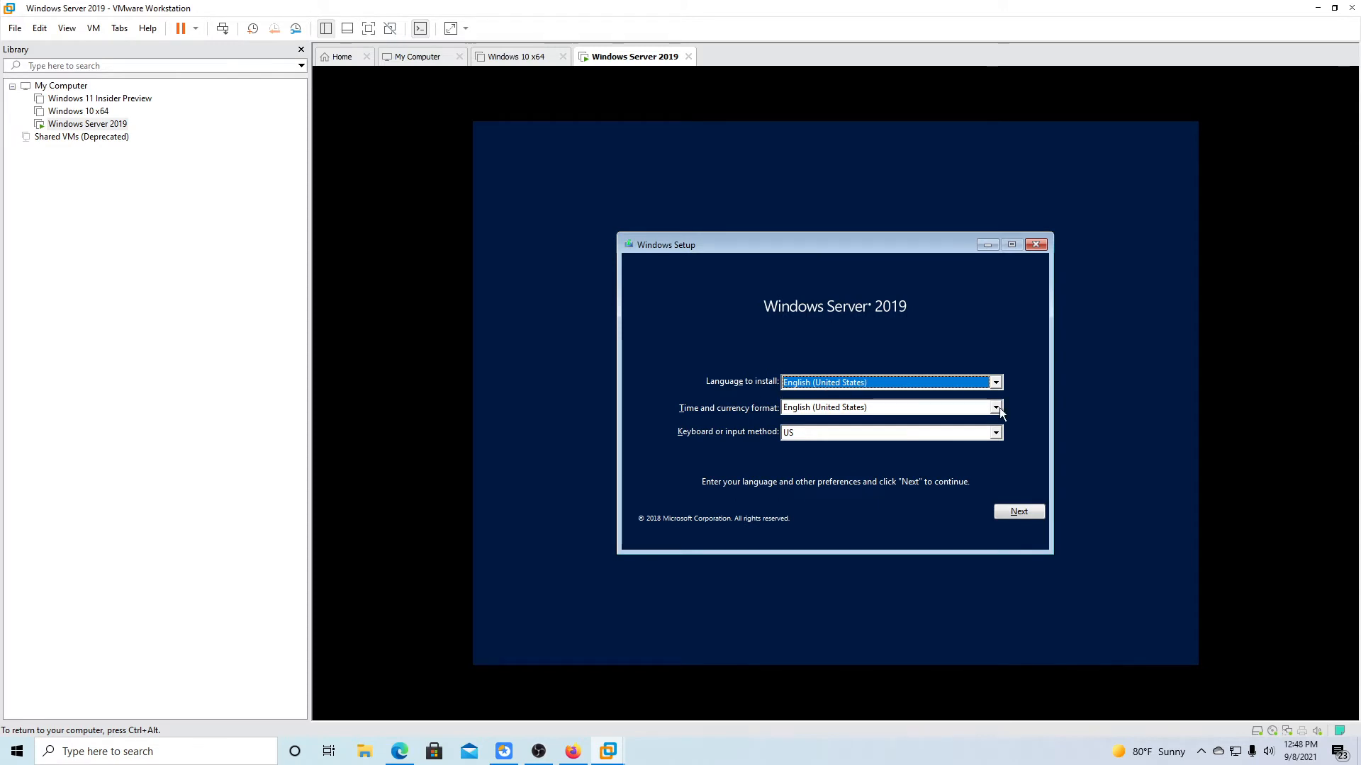
Keep default language settings, start the install and choose Standard Evaluation (Desktop Experience).
{"action": "left_click", "coordinate": [1032, 509]}
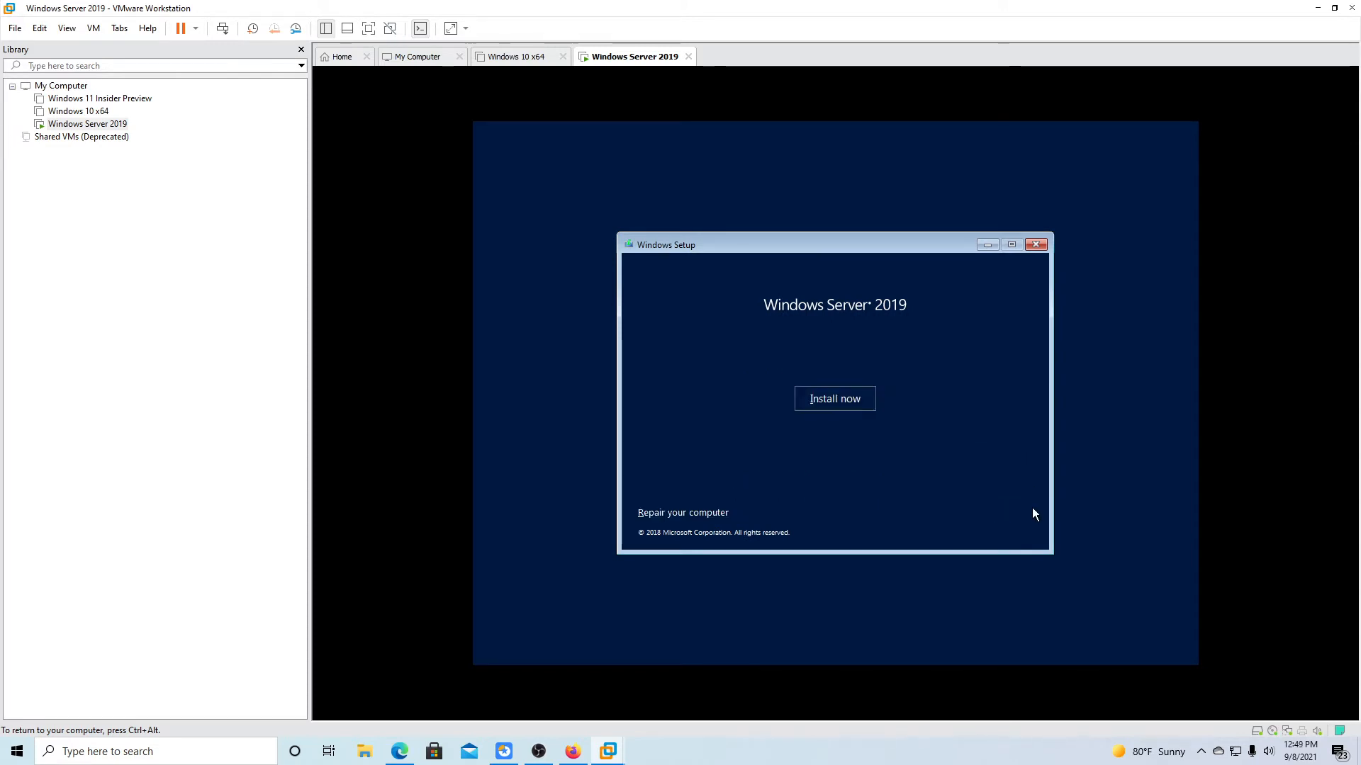
{"action": "left_click", "coordinate": [866, 402]}
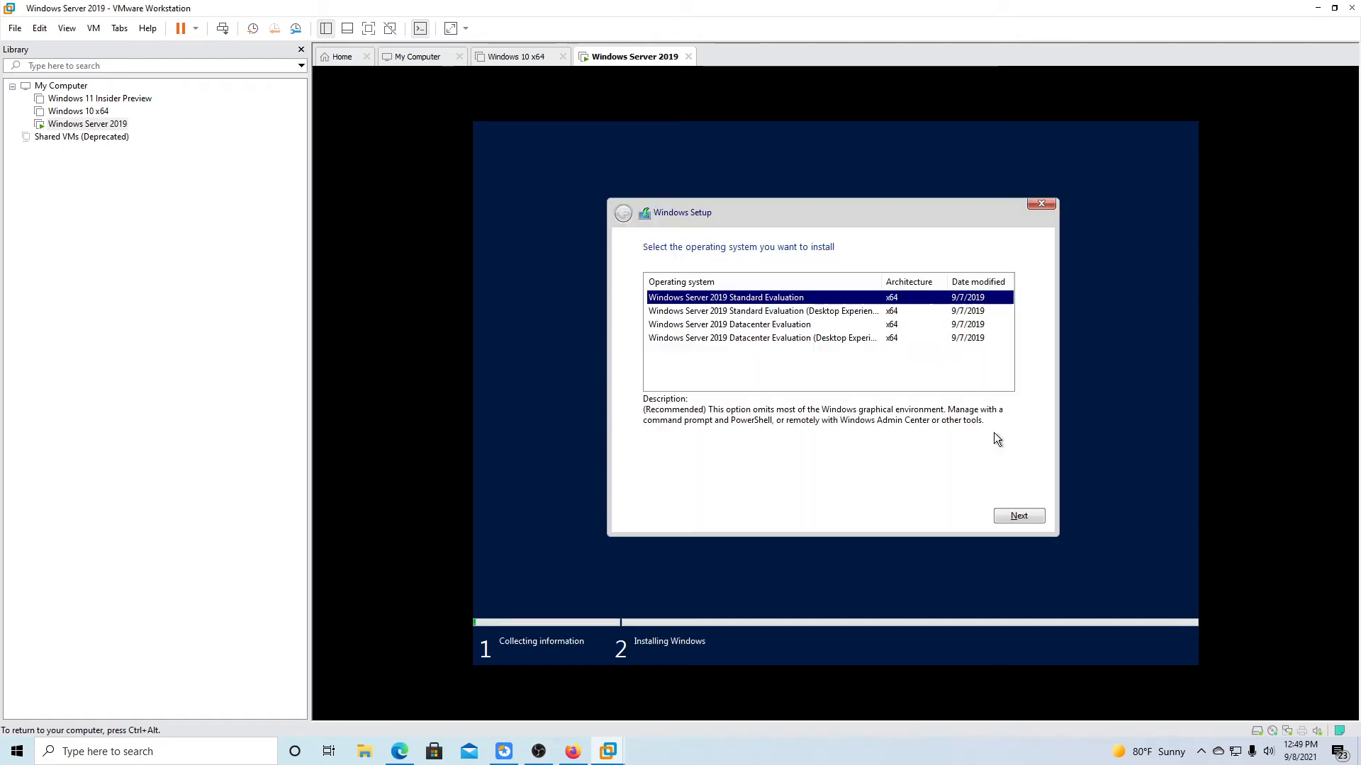
{"action": "left_click", "coordinate": [828, 311]}
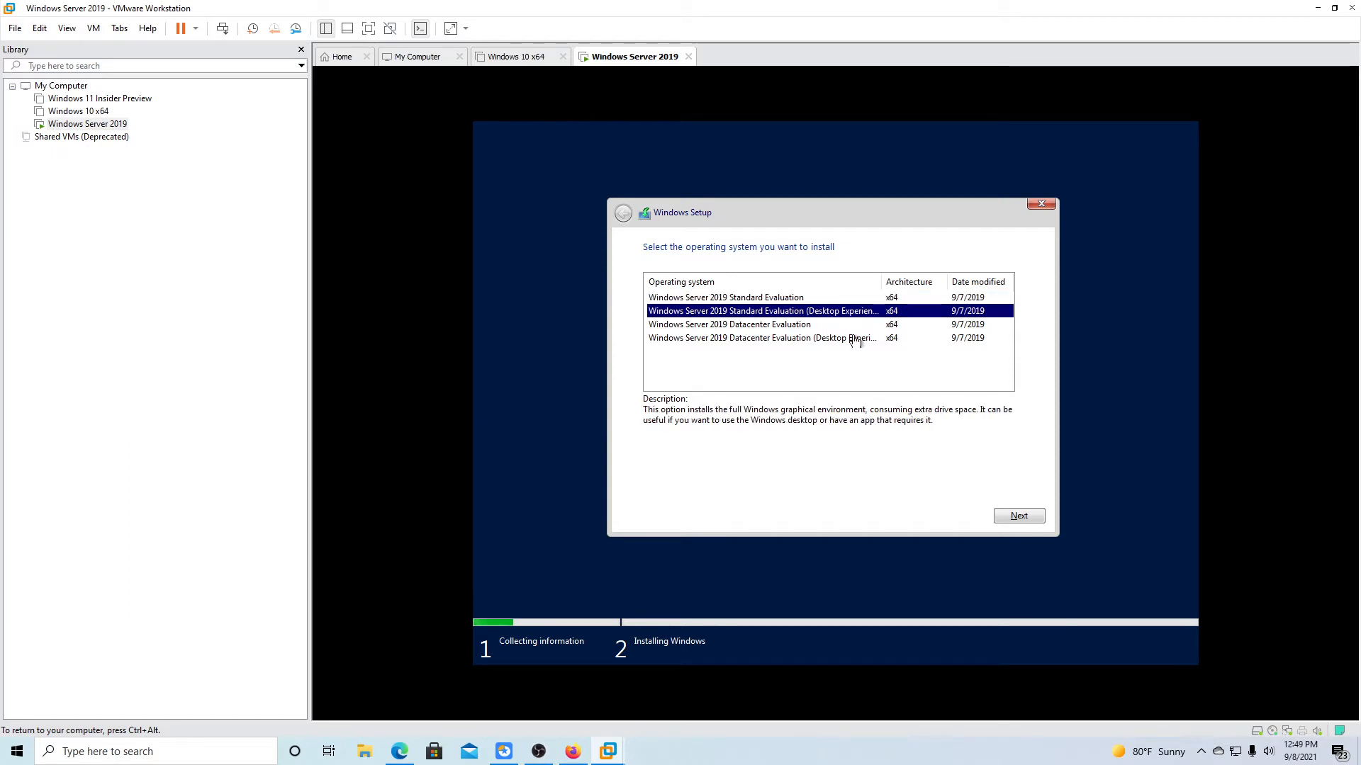
{"action": "left_click", "coordinate": [999, 514]}
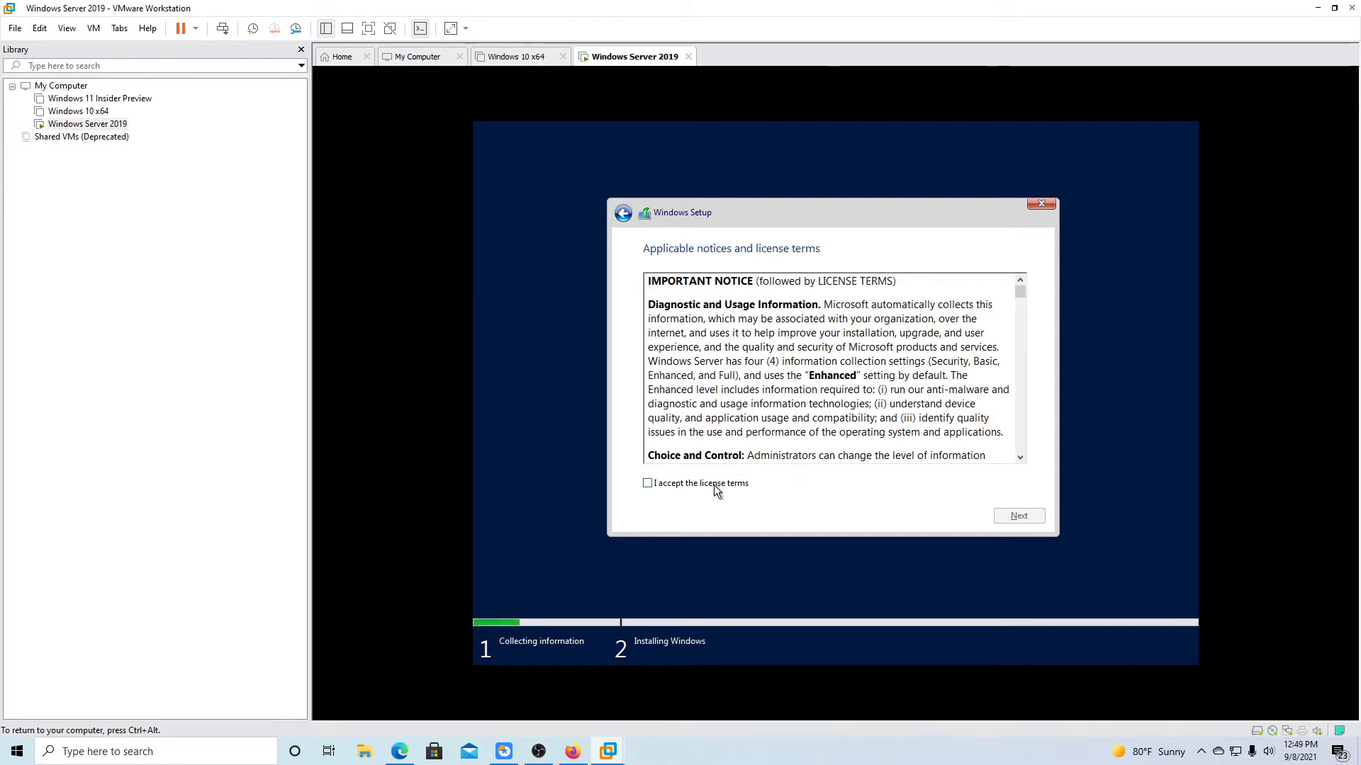
Accept the license terms, choose Custom install, and target Drive 0's unallocated space.
{"action": "left_click", "coordinate": [716, 485]}
{"action": "left_click", "coordinate": [1004, 517]}
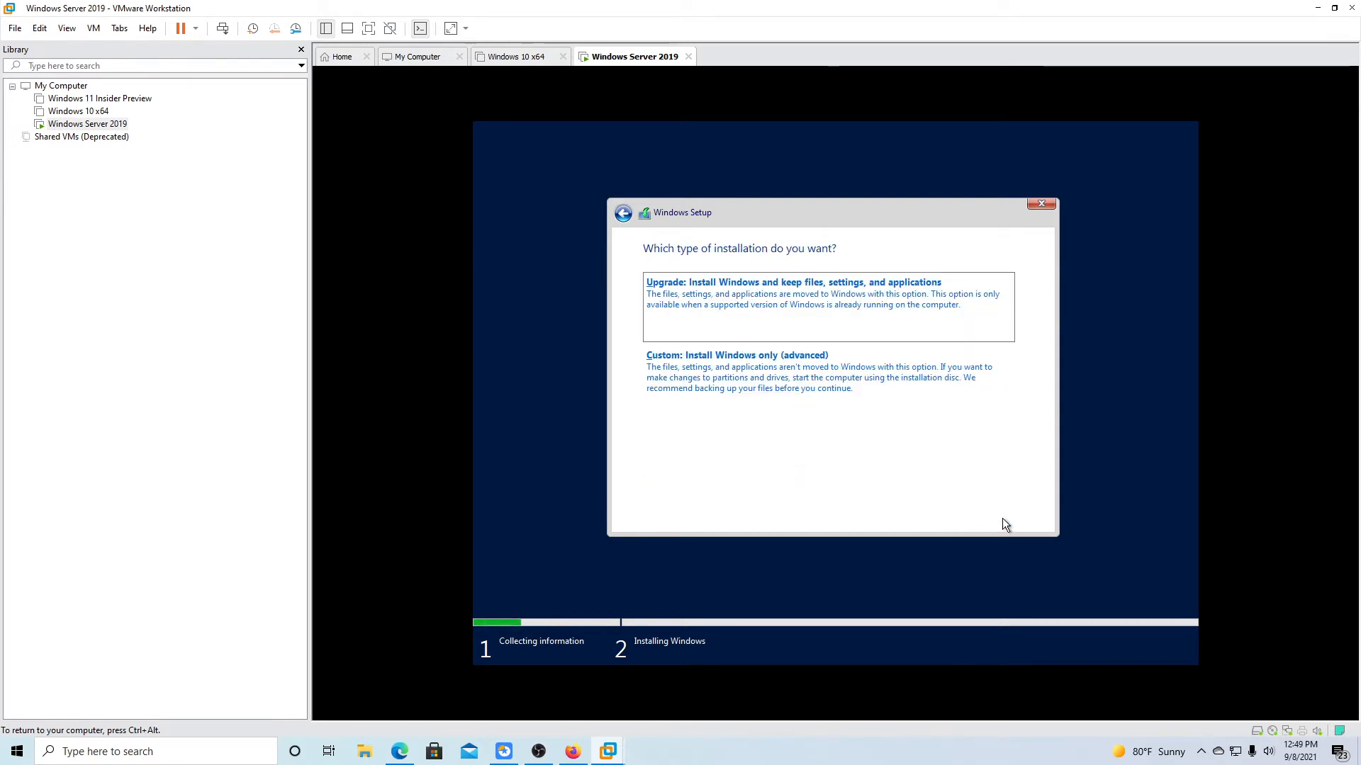
{"action": "left_click", "coordinate": [808, 384]}
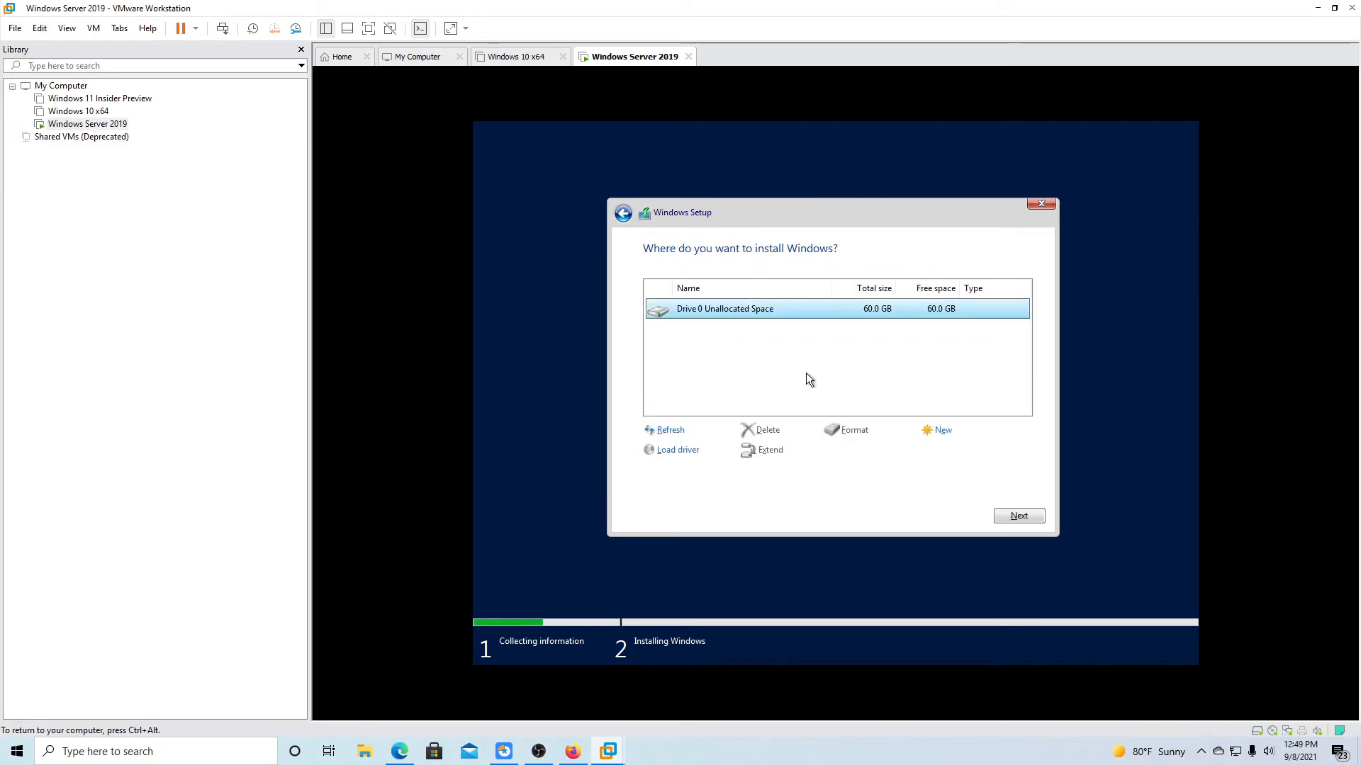
{"action": "left_click", "coordinate": [1000, 515]}
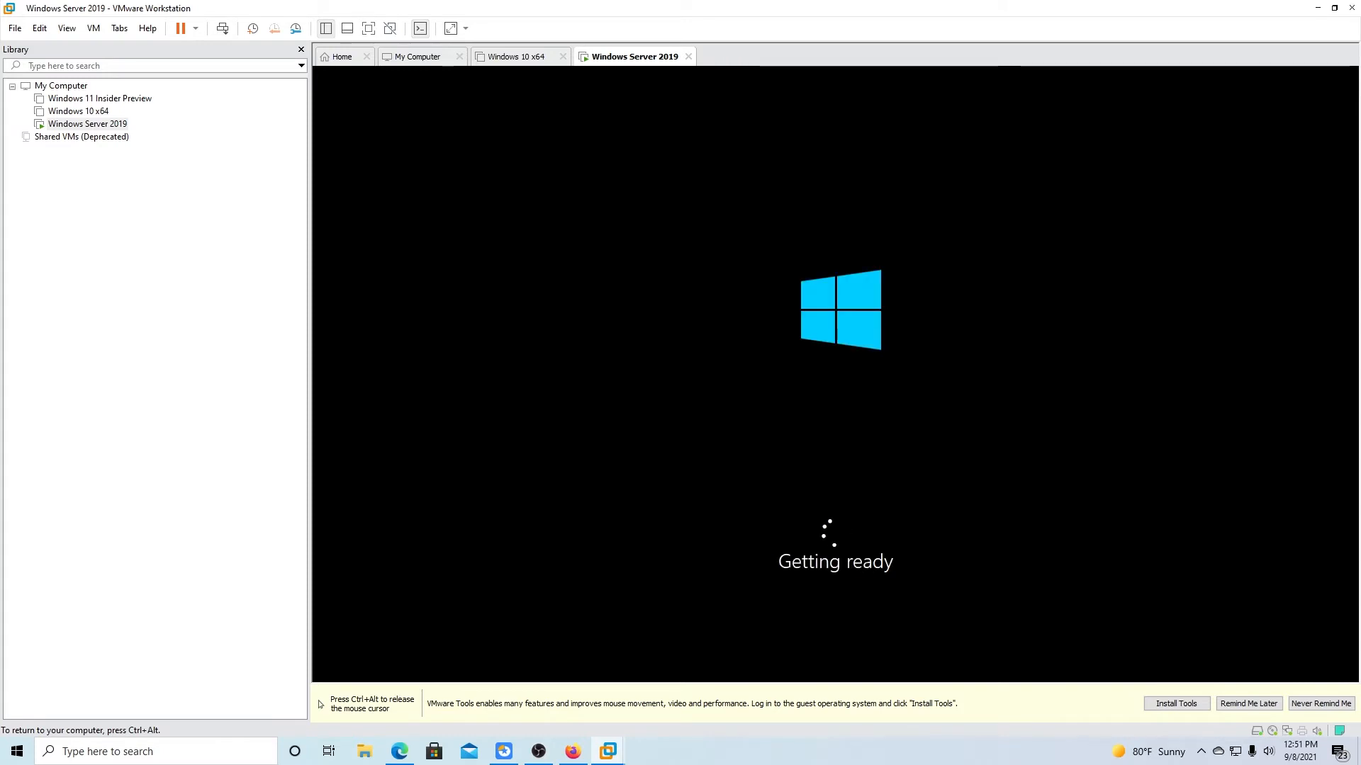
In full-screen view, set and confirm the built-in Administrator password and finish setup.
{"action": "key", "text": "ctrl+alt+Return"}
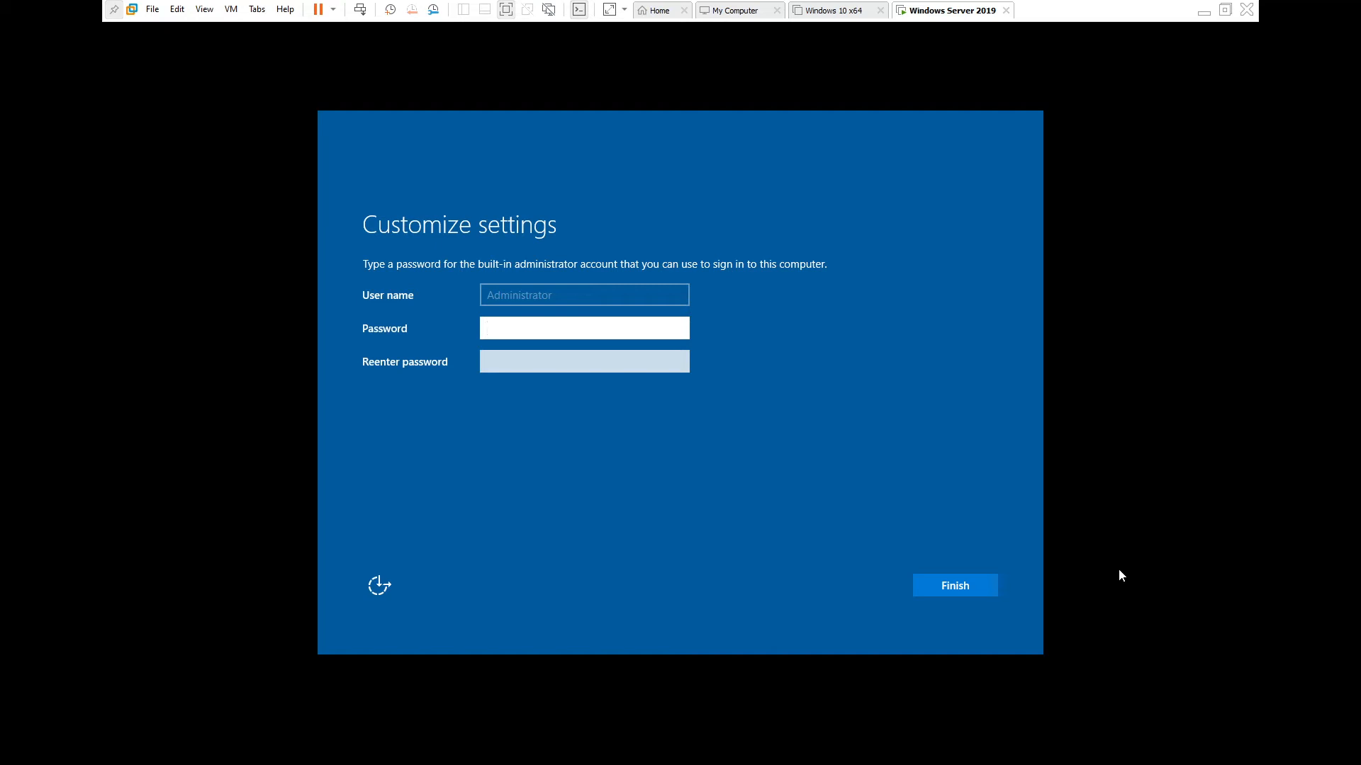
{"action": "left_click", "coordinate": [903, 499]}
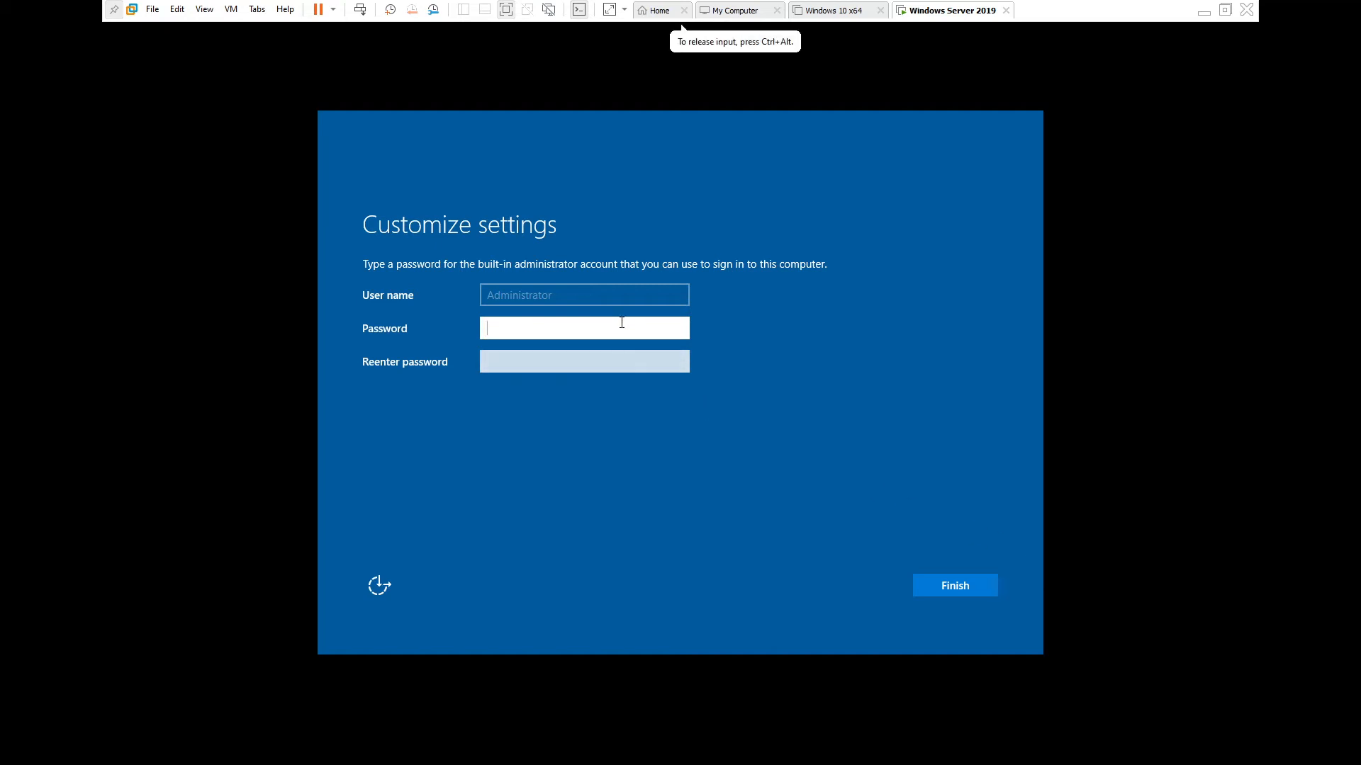
{"action": "type", "text": "P••••••"}
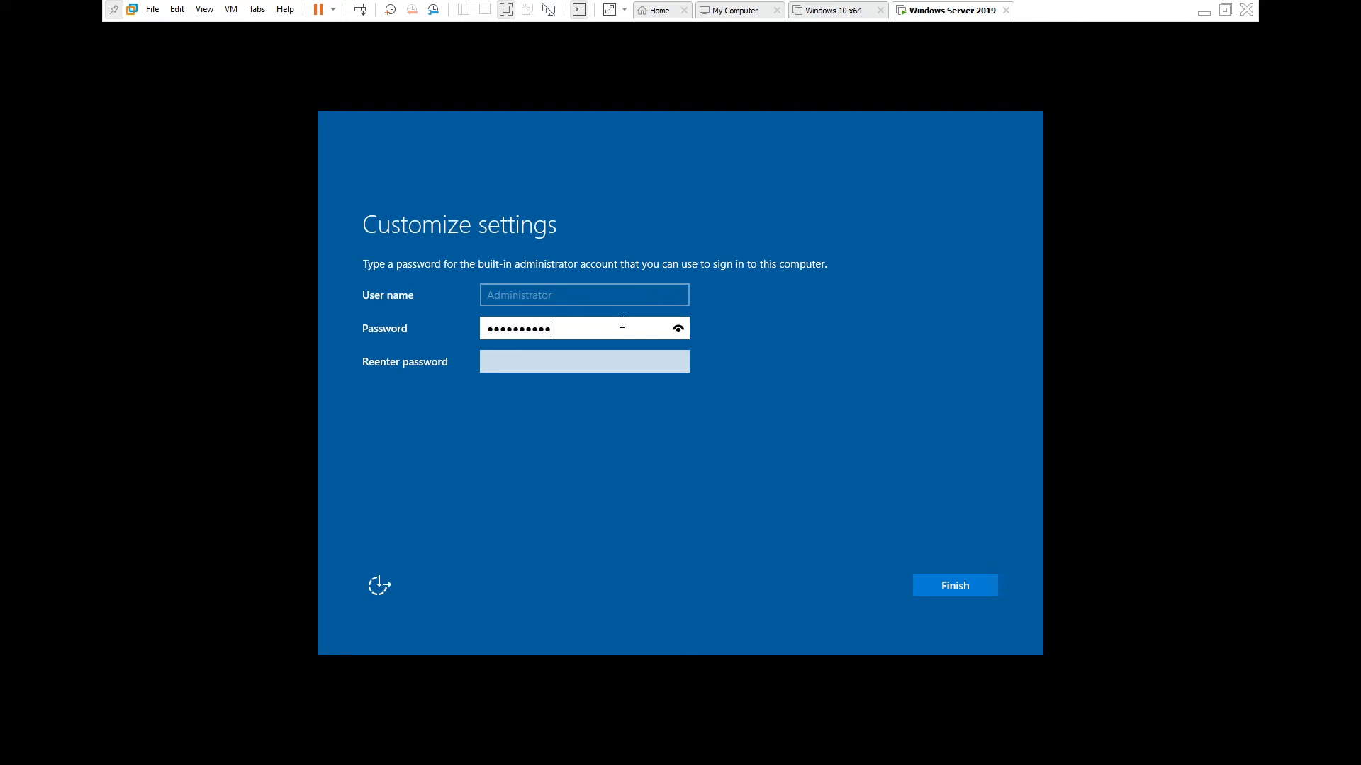
{"action": "left_click", "coordinate": [585, 364]}
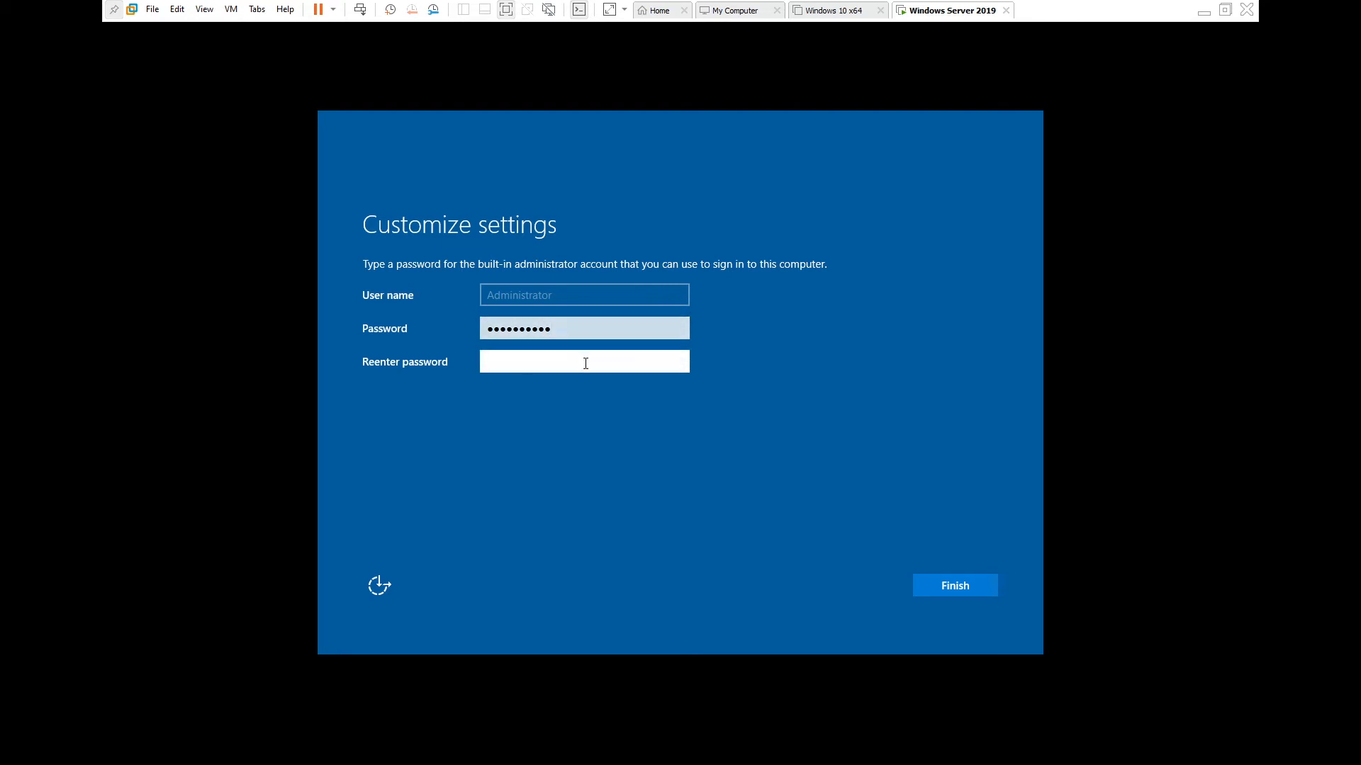
{"action": "type", "text": "••••••••••"}
{"action": "key", "text": "Return"}
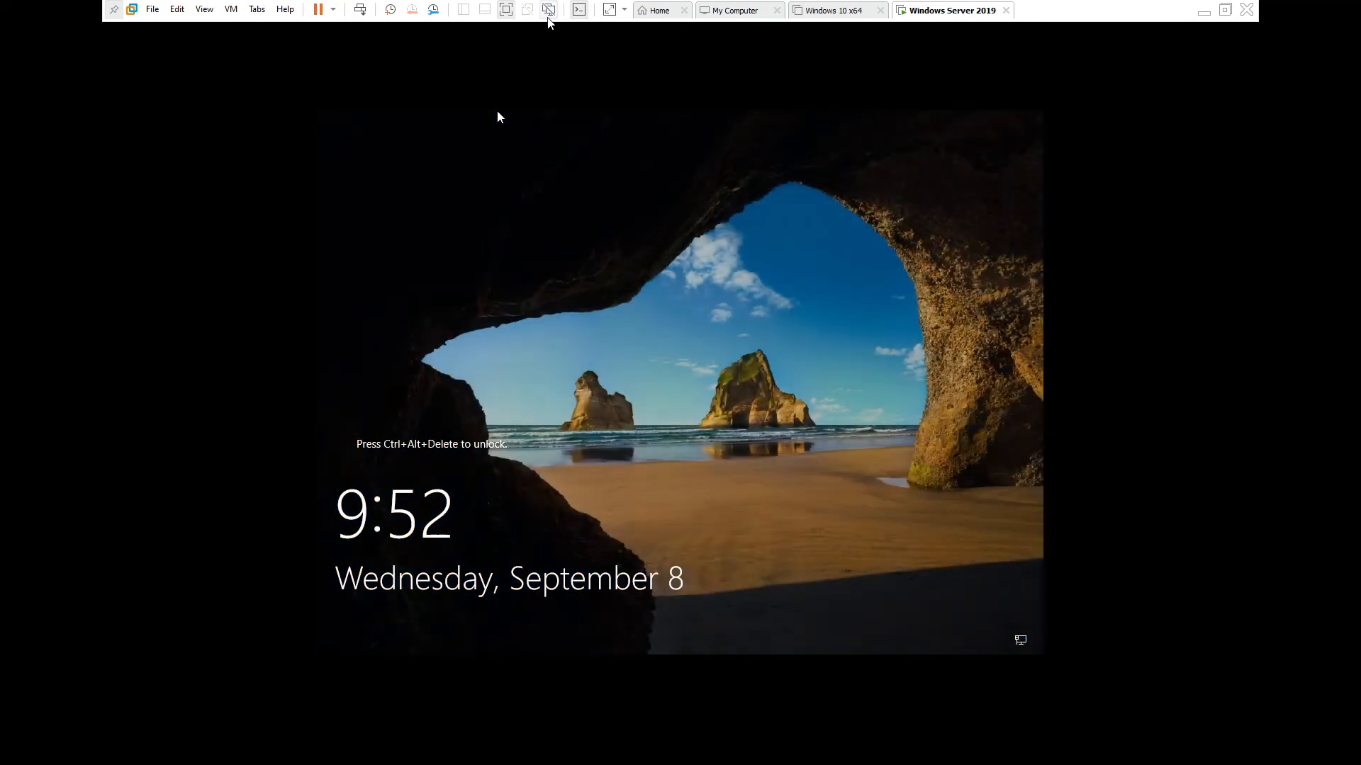
Stretch the guest display to keep its proportions and bring up the sign-in prompt.
{"action": "left_click", "coordinate": [624, 9]}
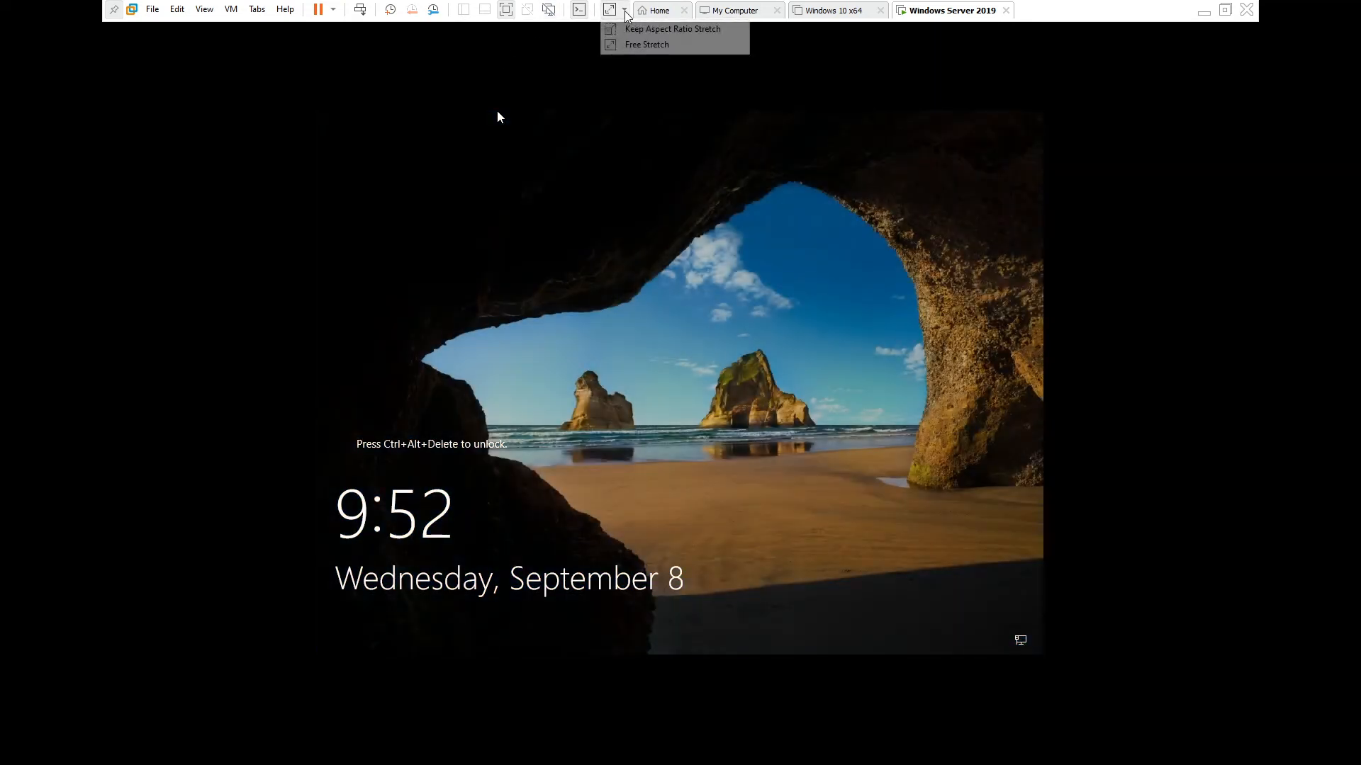
{"action": "left_click", "coordinate": [632, 29]}
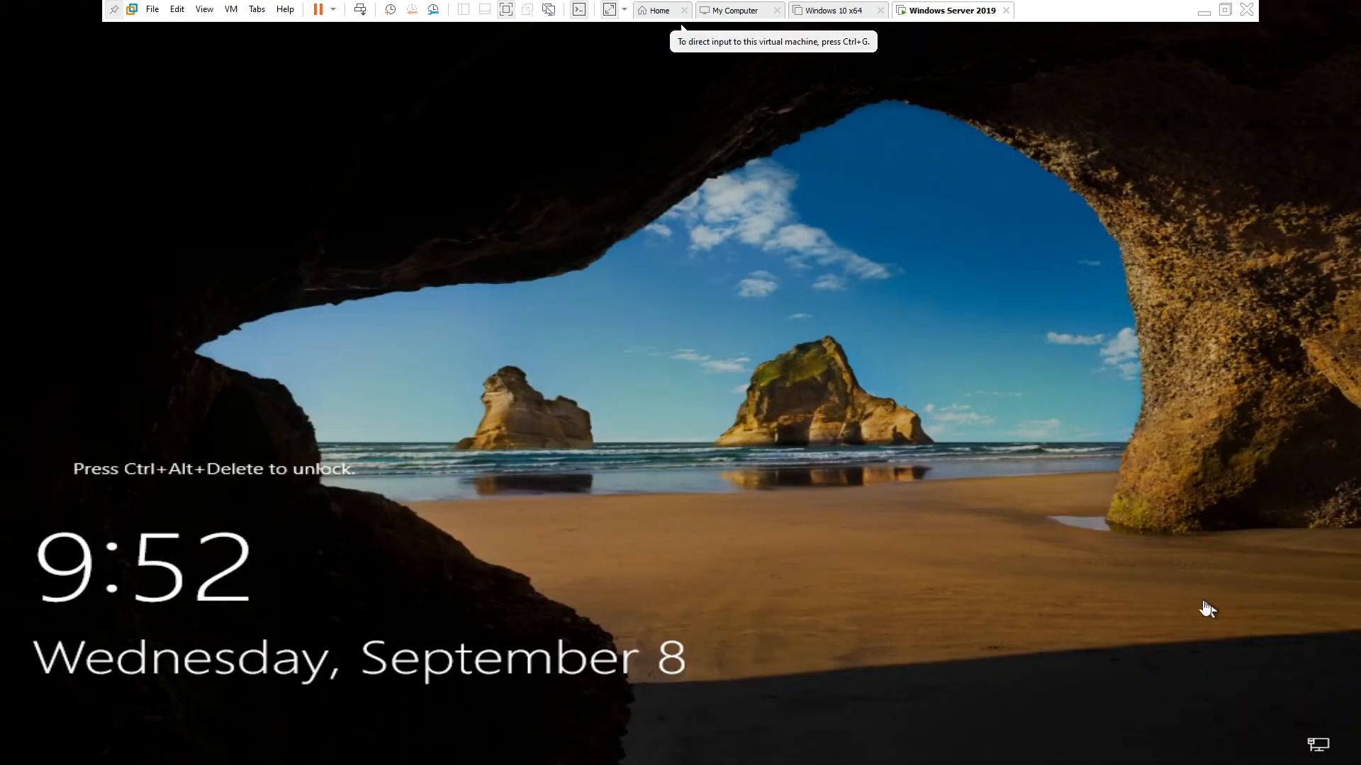
{"action": "key", "text": "ctrl+alt+Delete"}
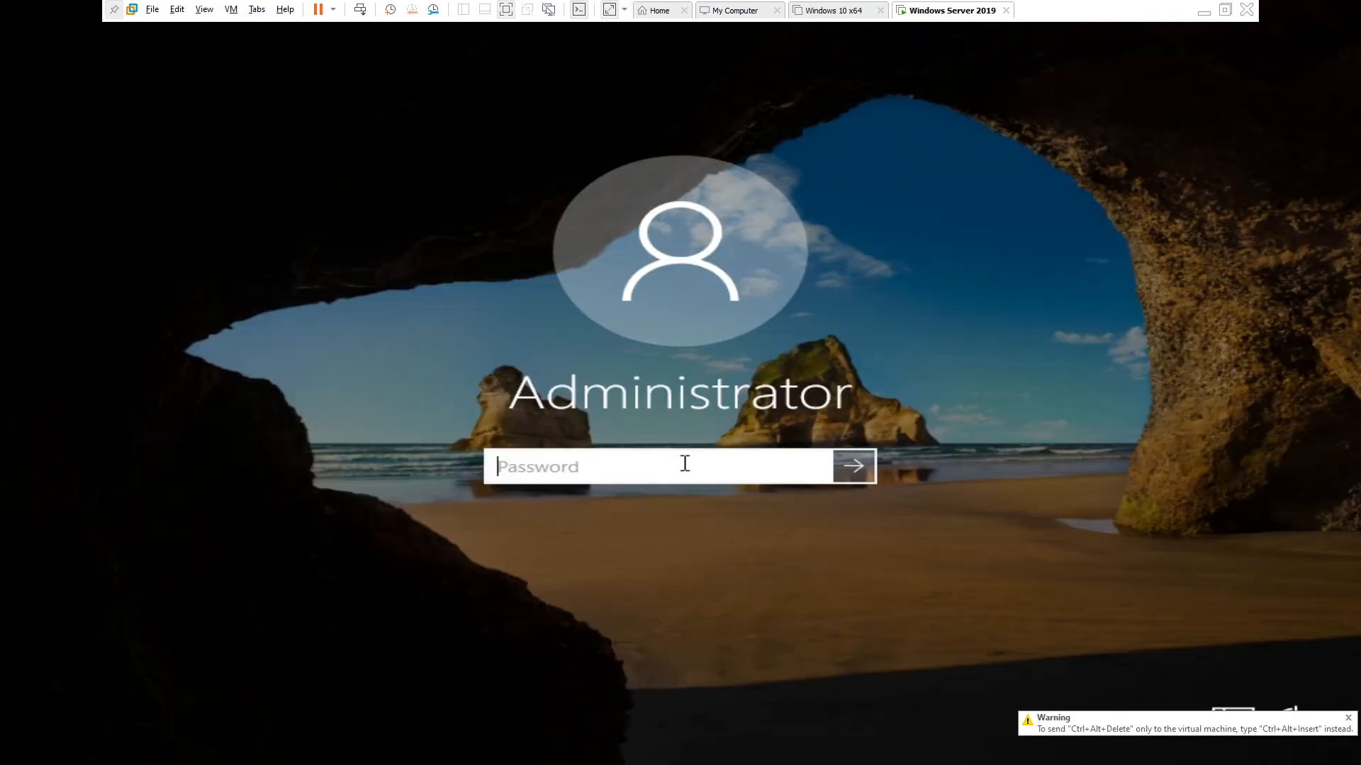
Sign in as Administrator and allow the server to be discoverable on the network.
{"action": "type", "text": "•••••••"}
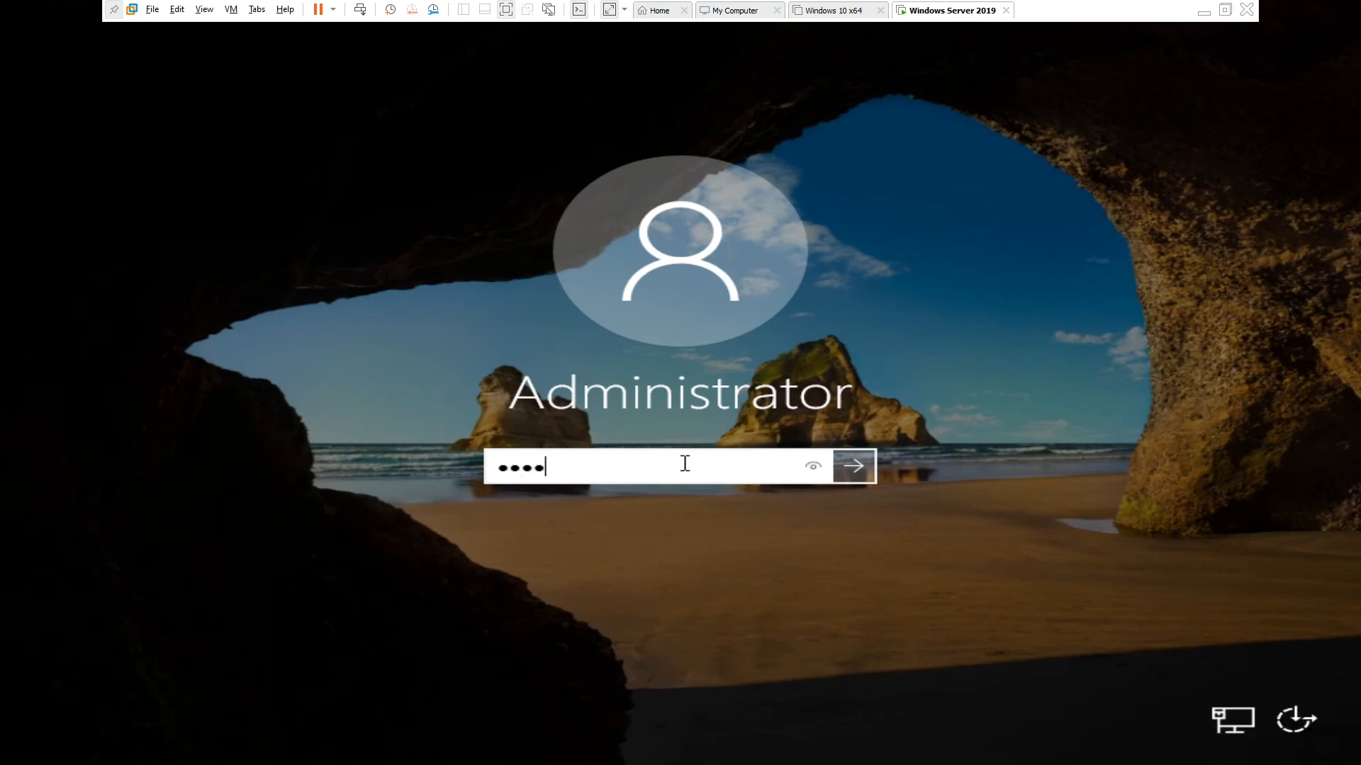
{"action": "type", "text": "••••"}
{"action": "key", "text": "Return"}
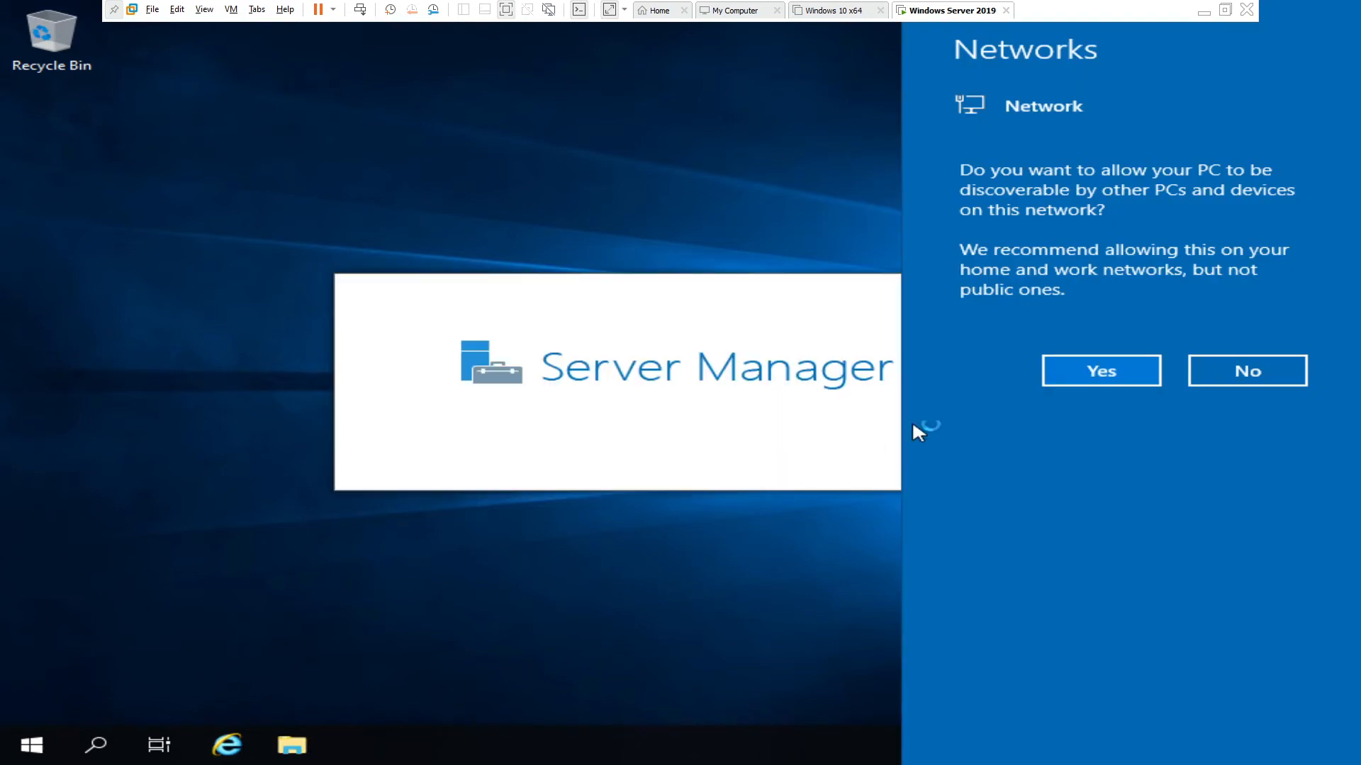
{"action": "left_click", "coordinate": [1091, 380]}
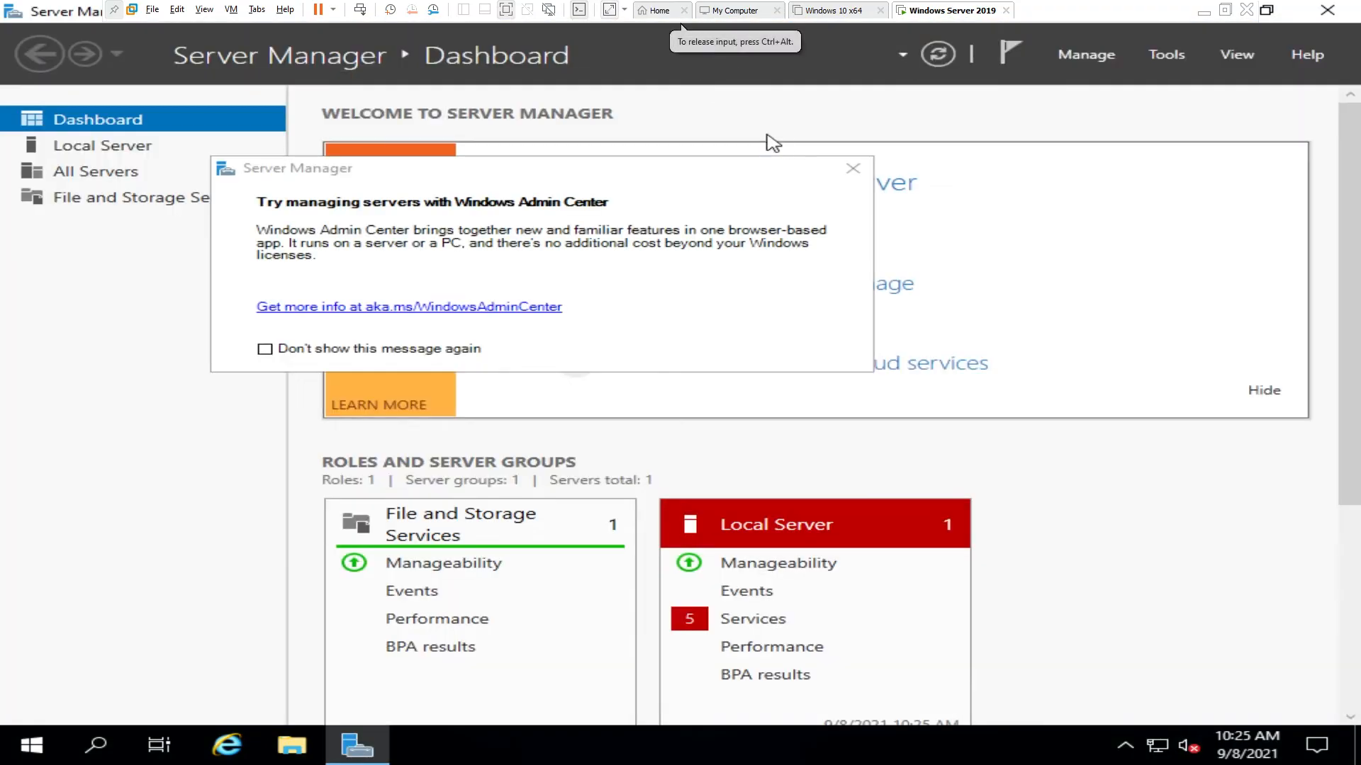
Dismiss the Windows Admin Center notice and open Check for updates by searching 'update'.
{"action": "left_click", "coordinate": [853, 169]}
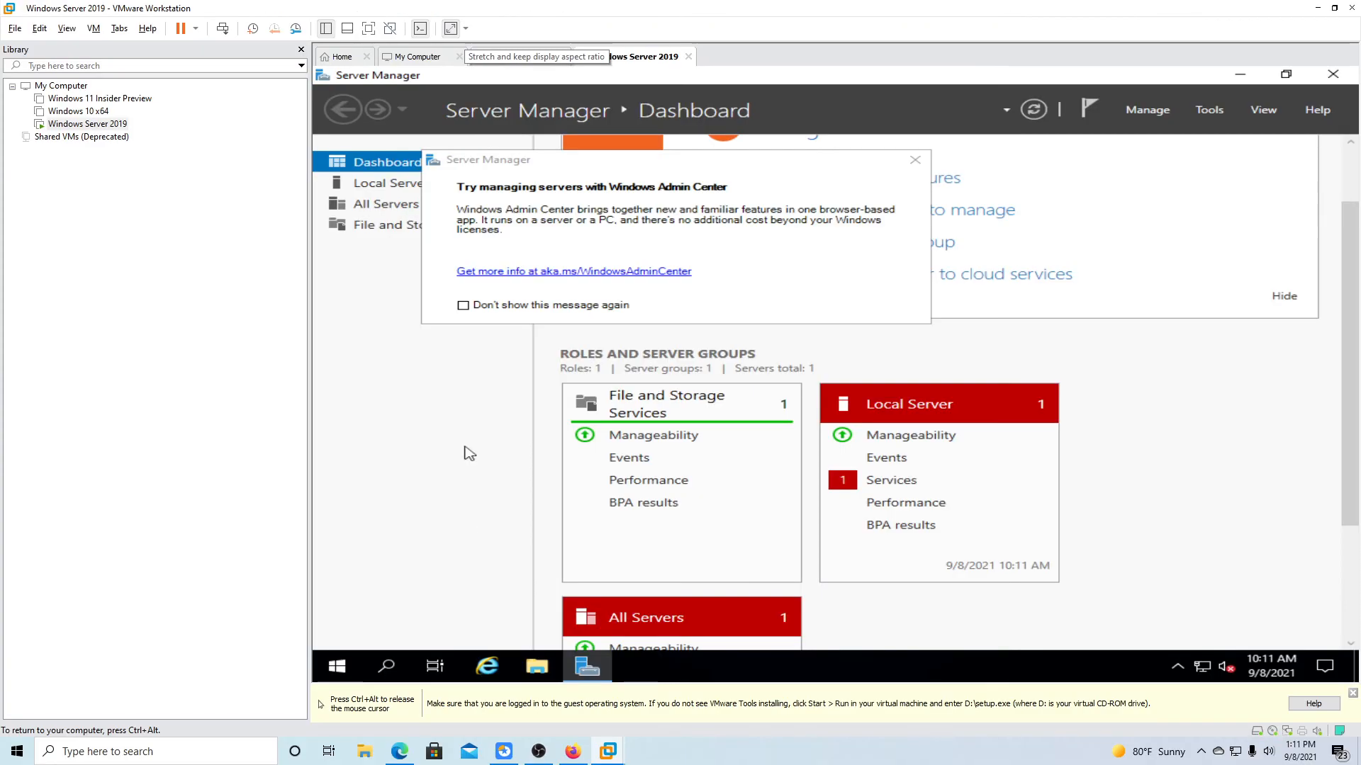
{"action": "left_click", "coordinate": [387, 668]}
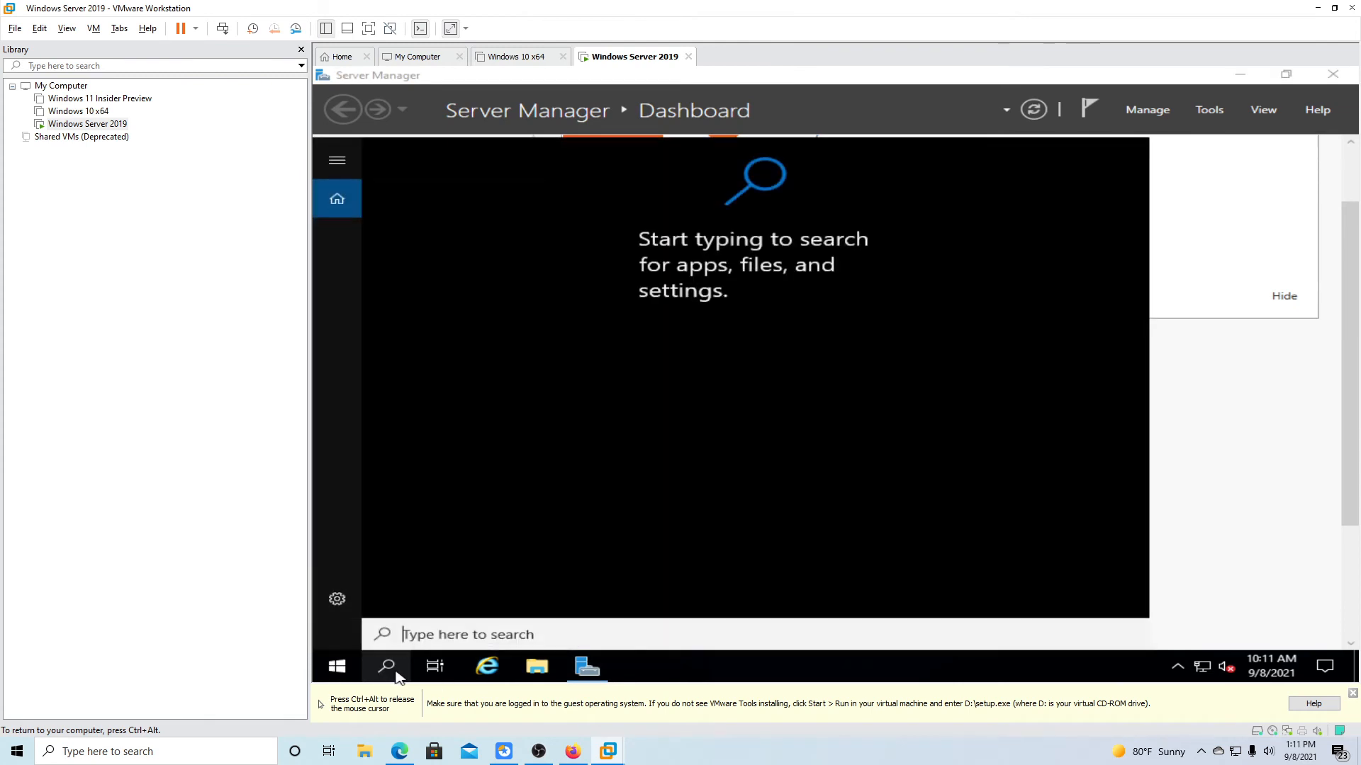
{"action": "type", "text": "update"}
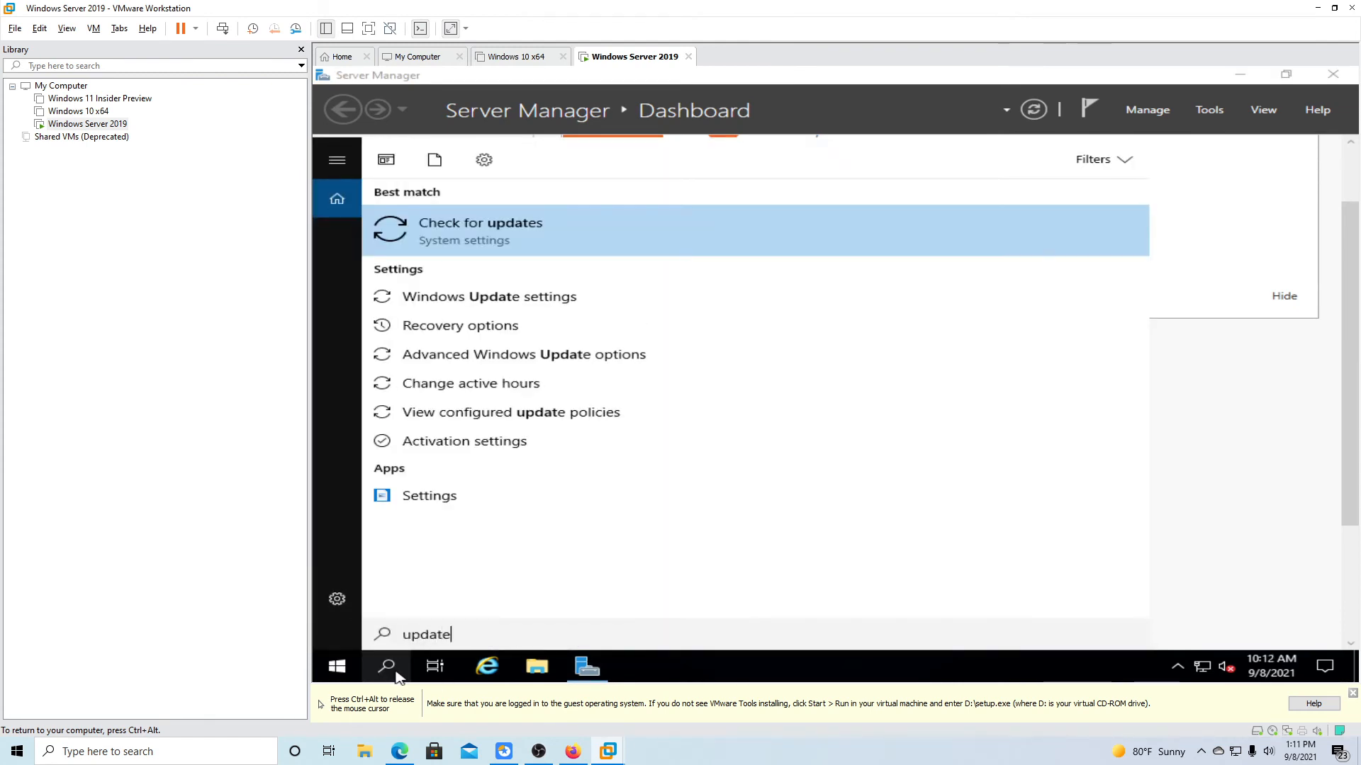
{"action": "key", "text": "Return"}
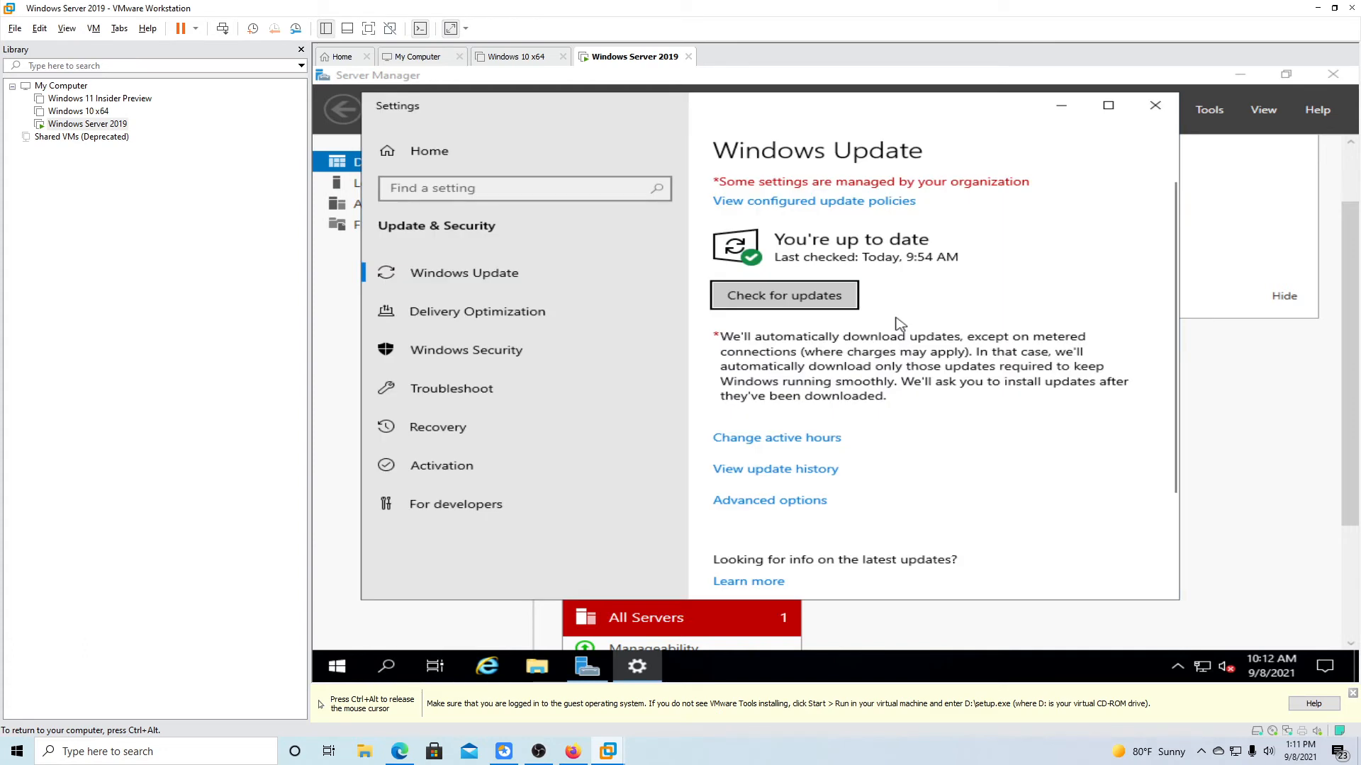
Check for and install pending Windows updates, then restart the server.
{"action": "left_click", "coordinate": [801, 297]}
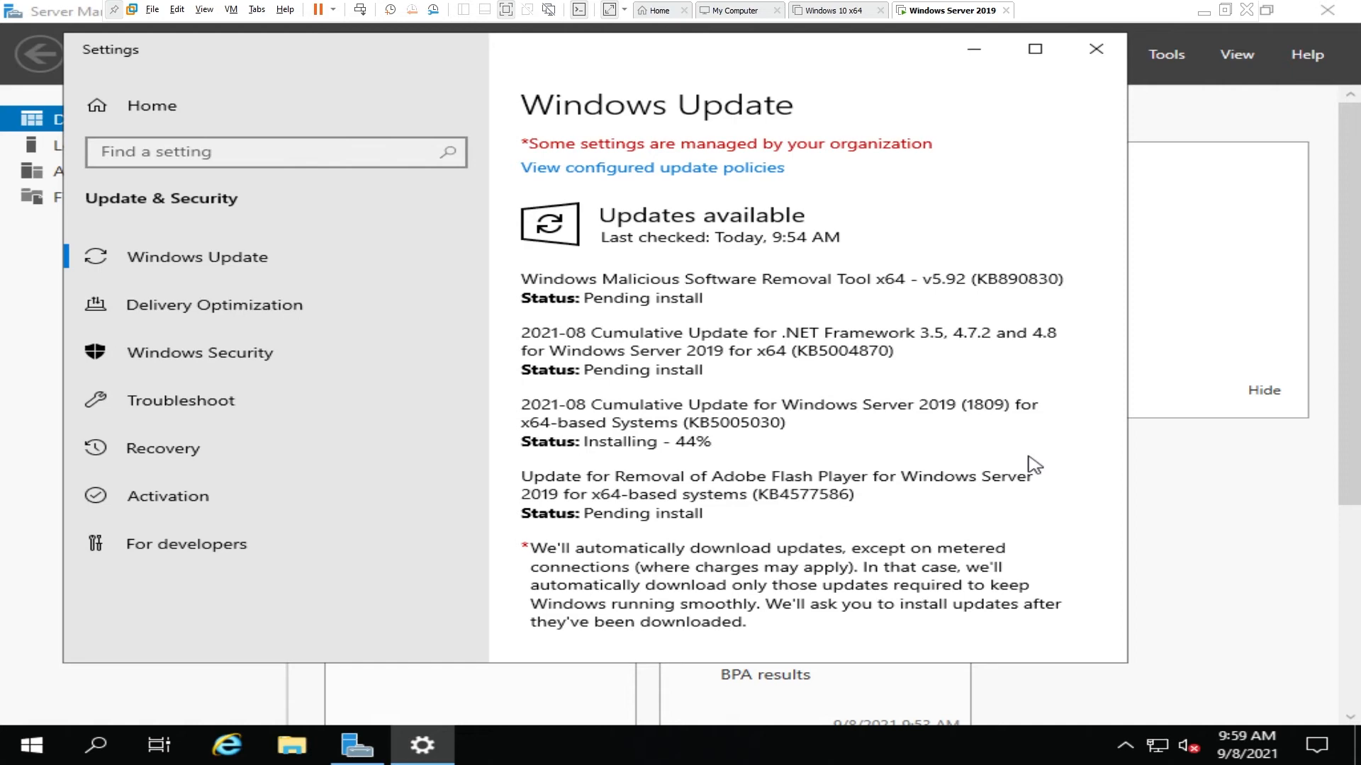
{"action": "scroll", "coordinate": [1035, 468], "scroll_direction": "down", "scroll_amount": 1}
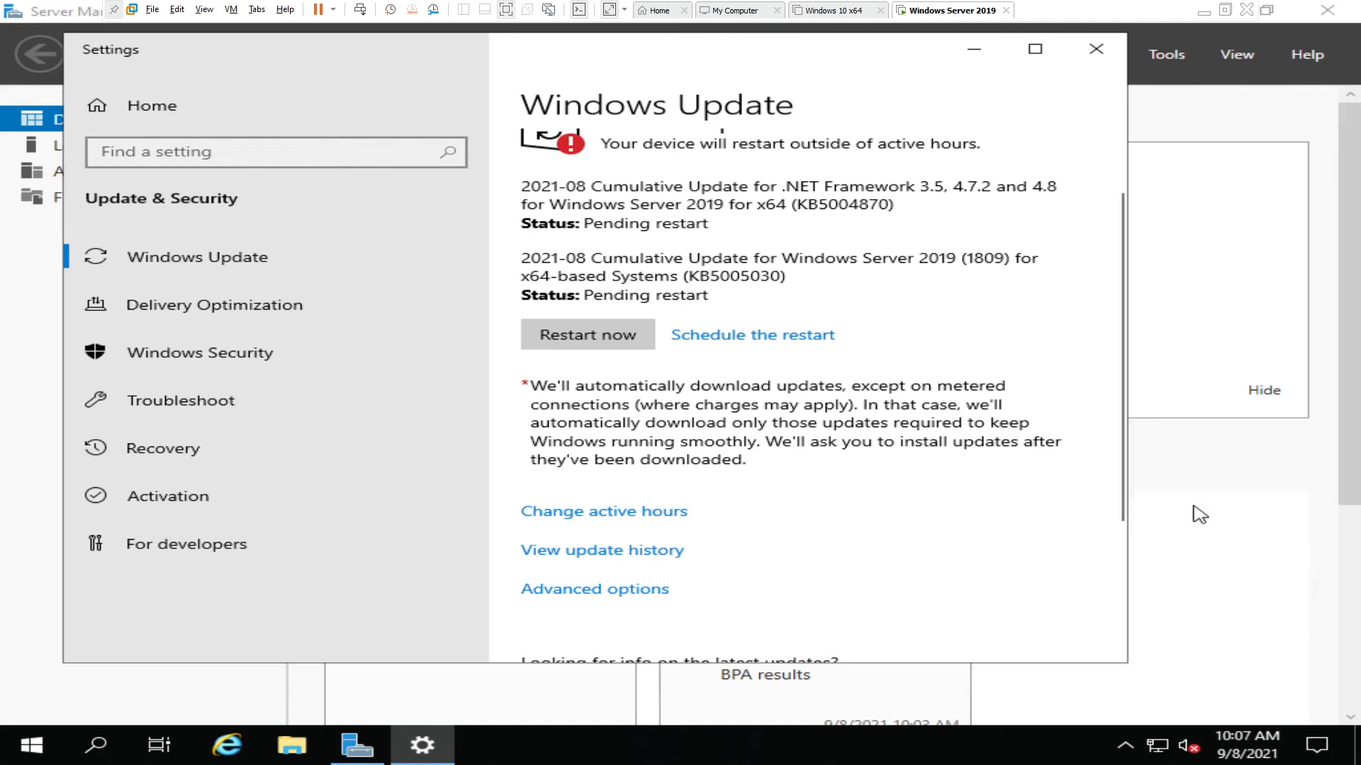
{"action": "left_click", "coordinate": [627, 337]}
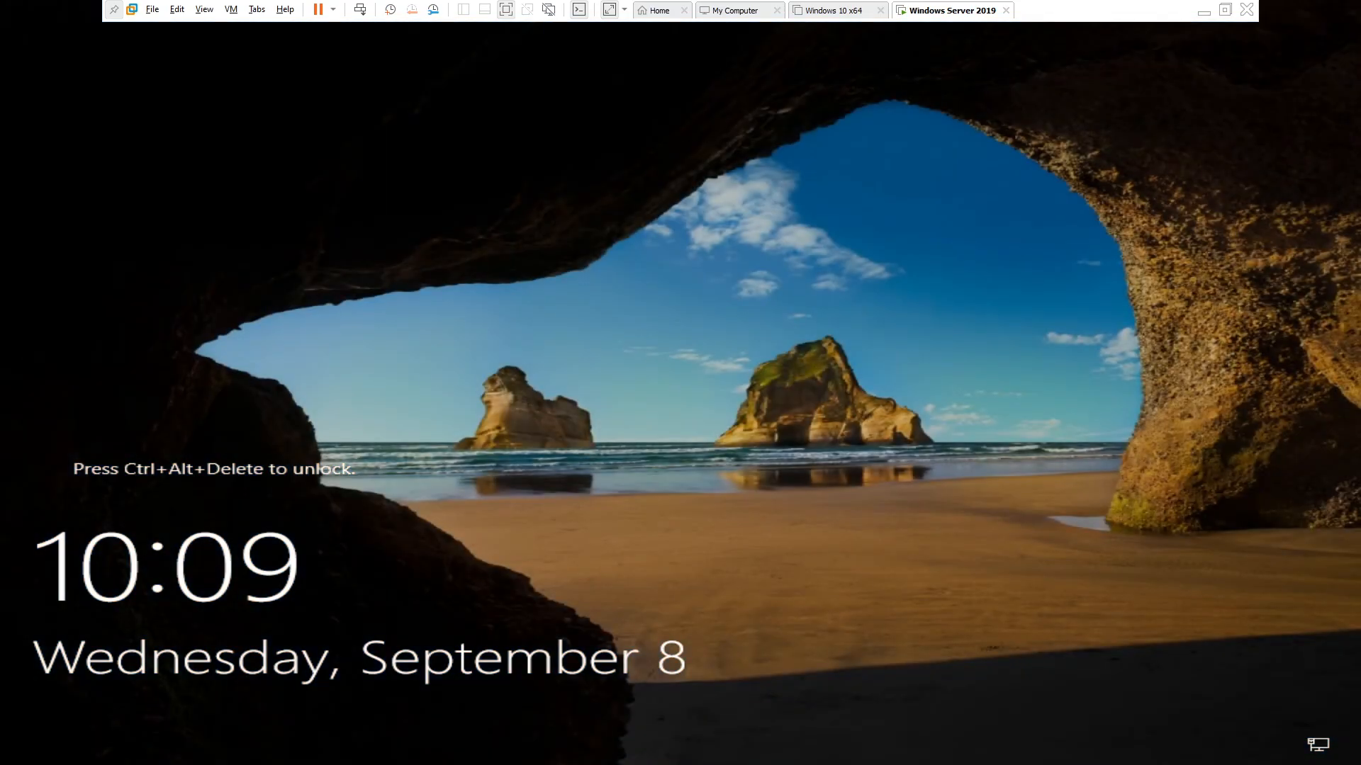
Send Ctrl+Alt+Del from the VM tab menu and sign in with the Administrator password.
{"action": "right_click", "coordinate": [960, 14]}
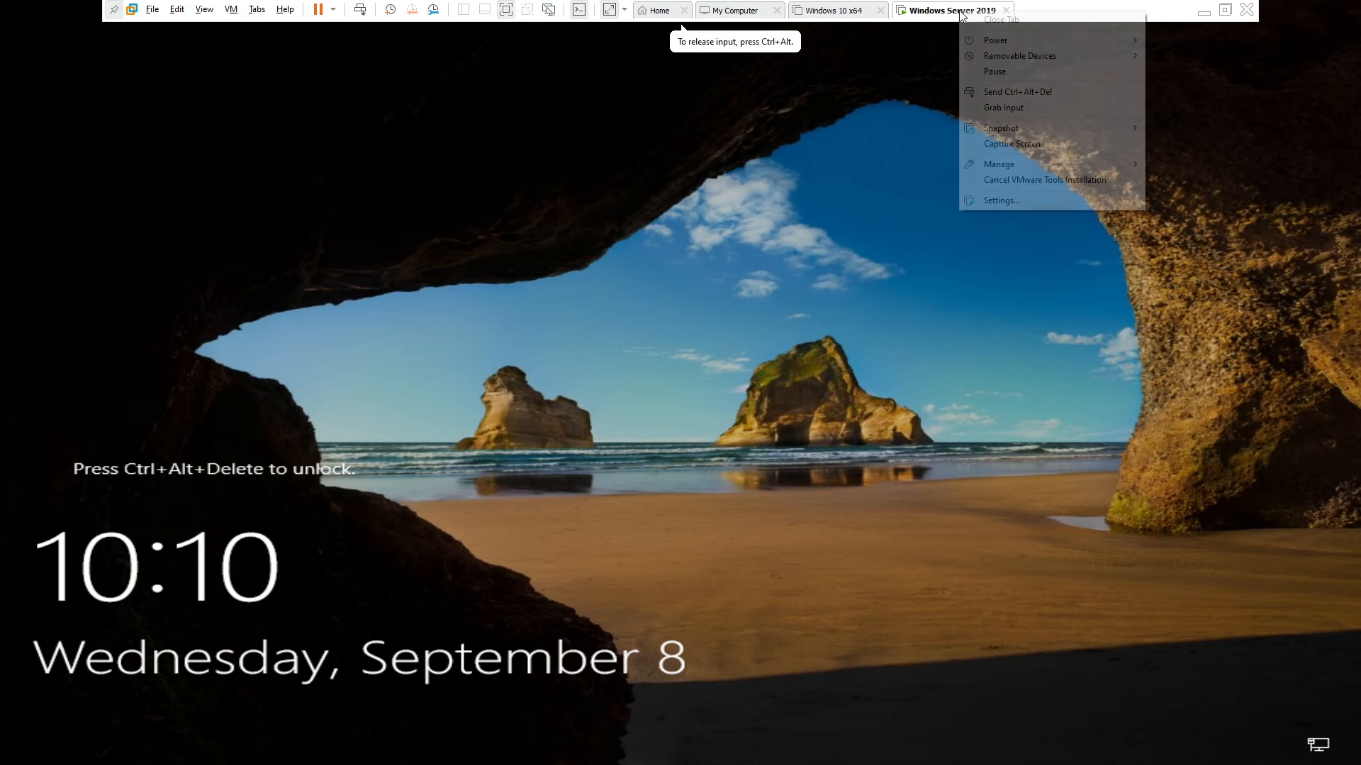
{"action": "left_click", "coordinate": [997, 94]}
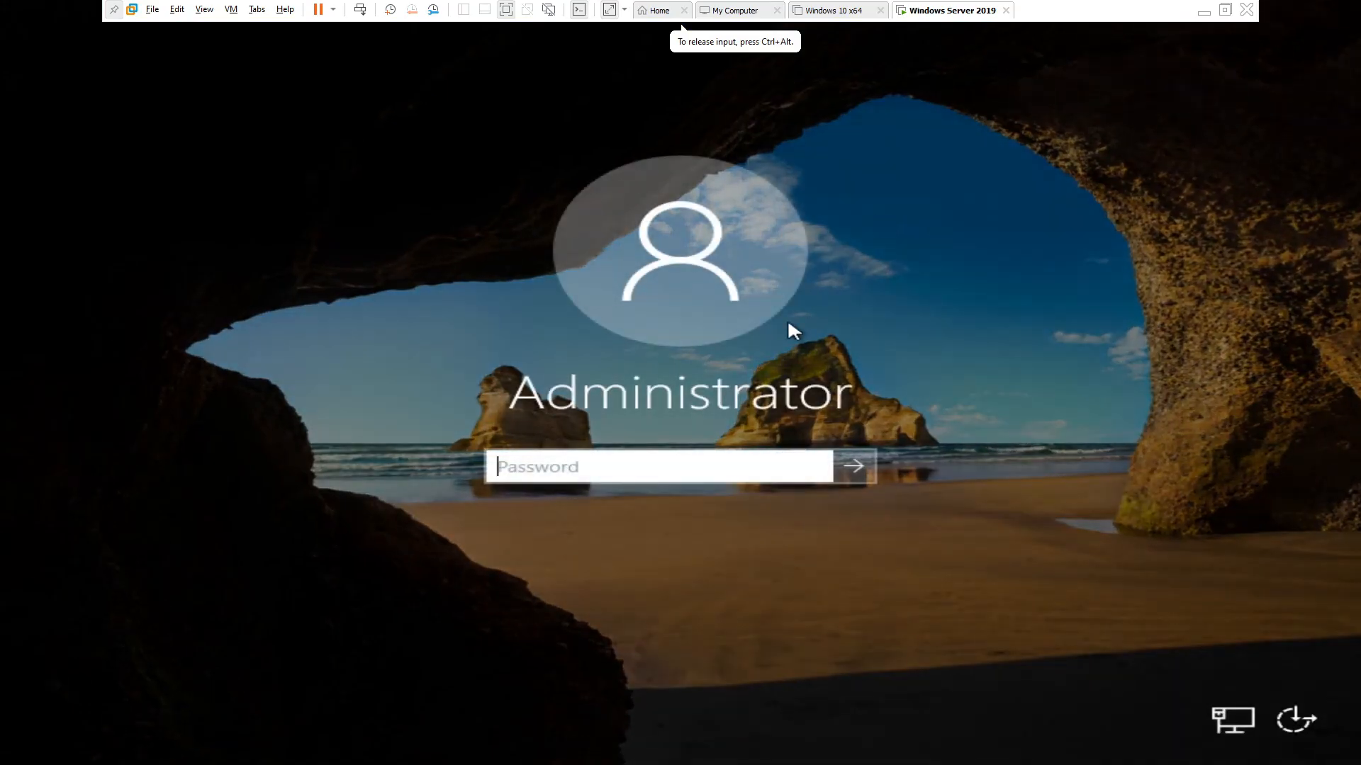
{"action": "type", "text": "••••••••••"}
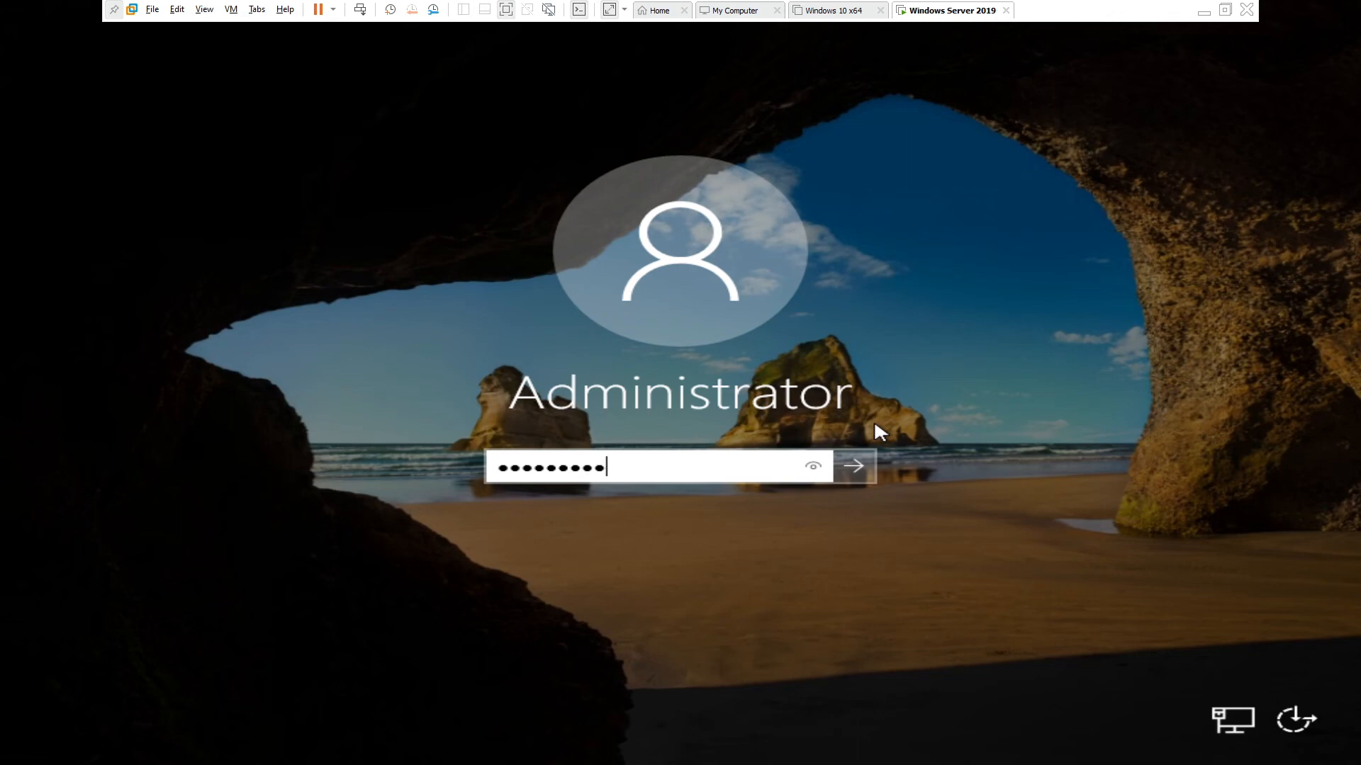
{"action": "type", "text": "•"}
{"action": "key", "text": "Return"}
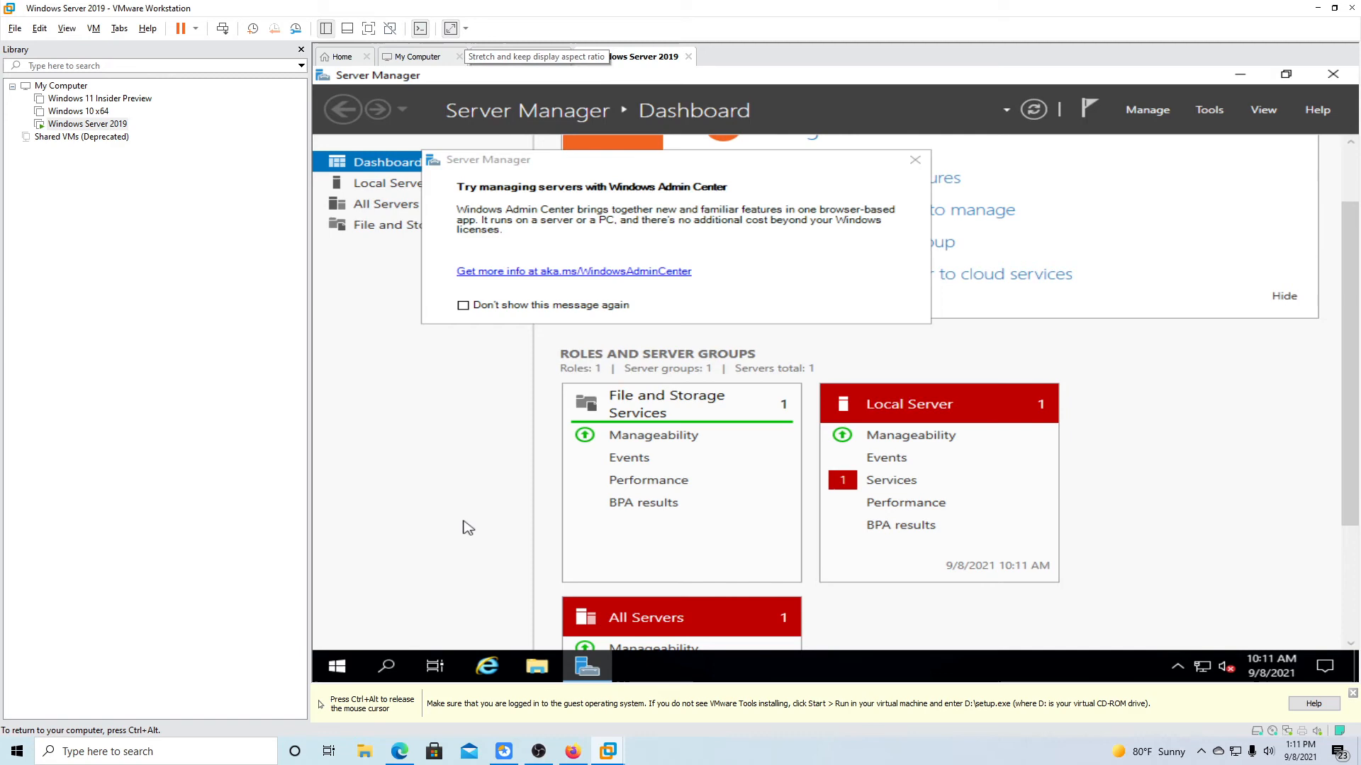
{"action": "key", "text": "ctrl+alt"}
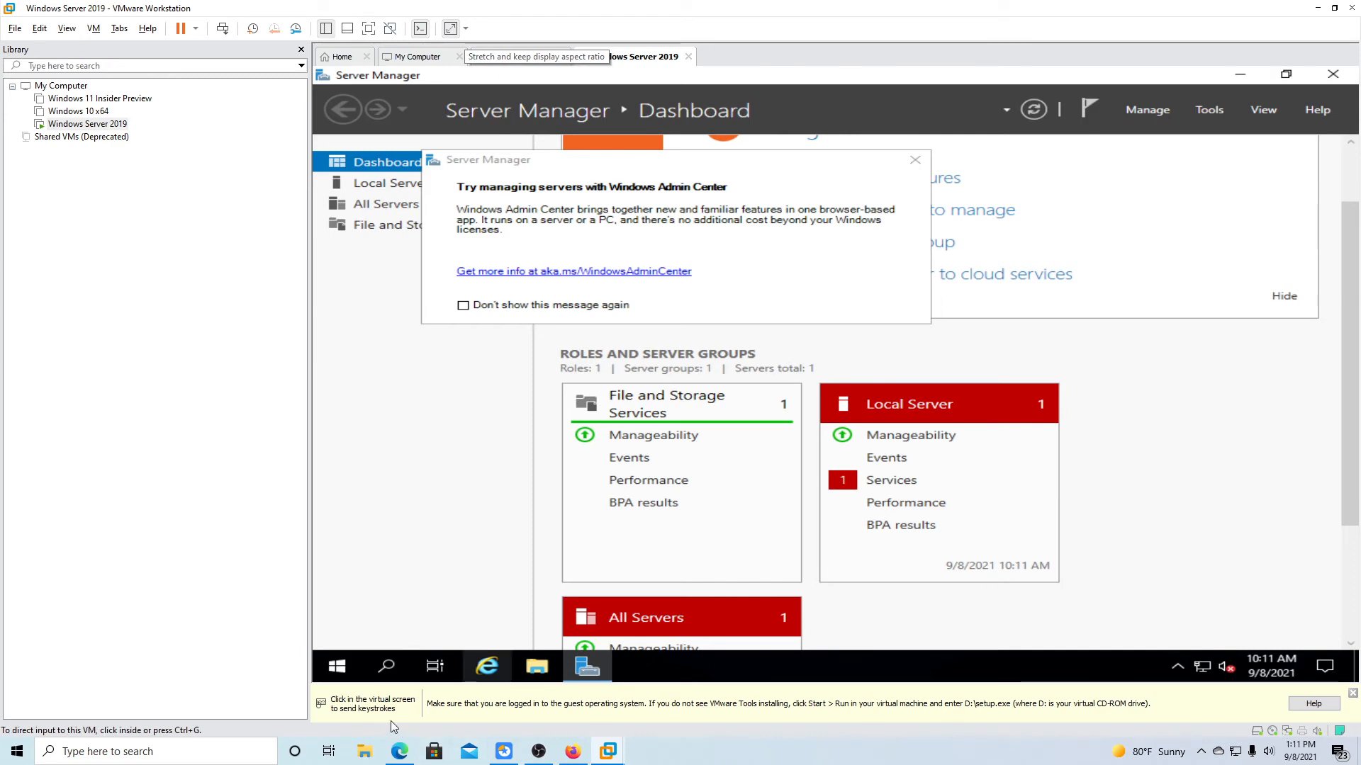
Search 'update' and run Check for updates to fetch the next batch.
{"action": "left_click", "coordinate": [386, 666]}
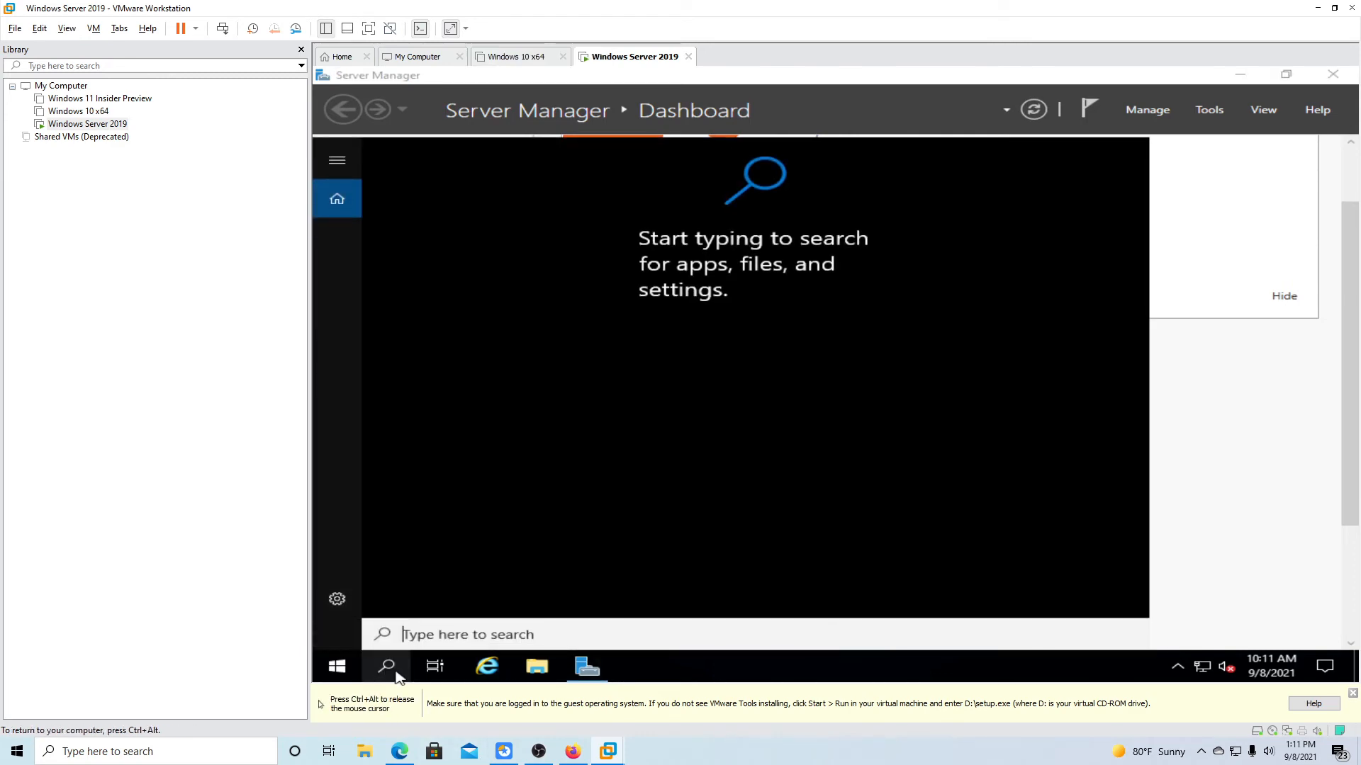
{"action": "type", "text": "update"}
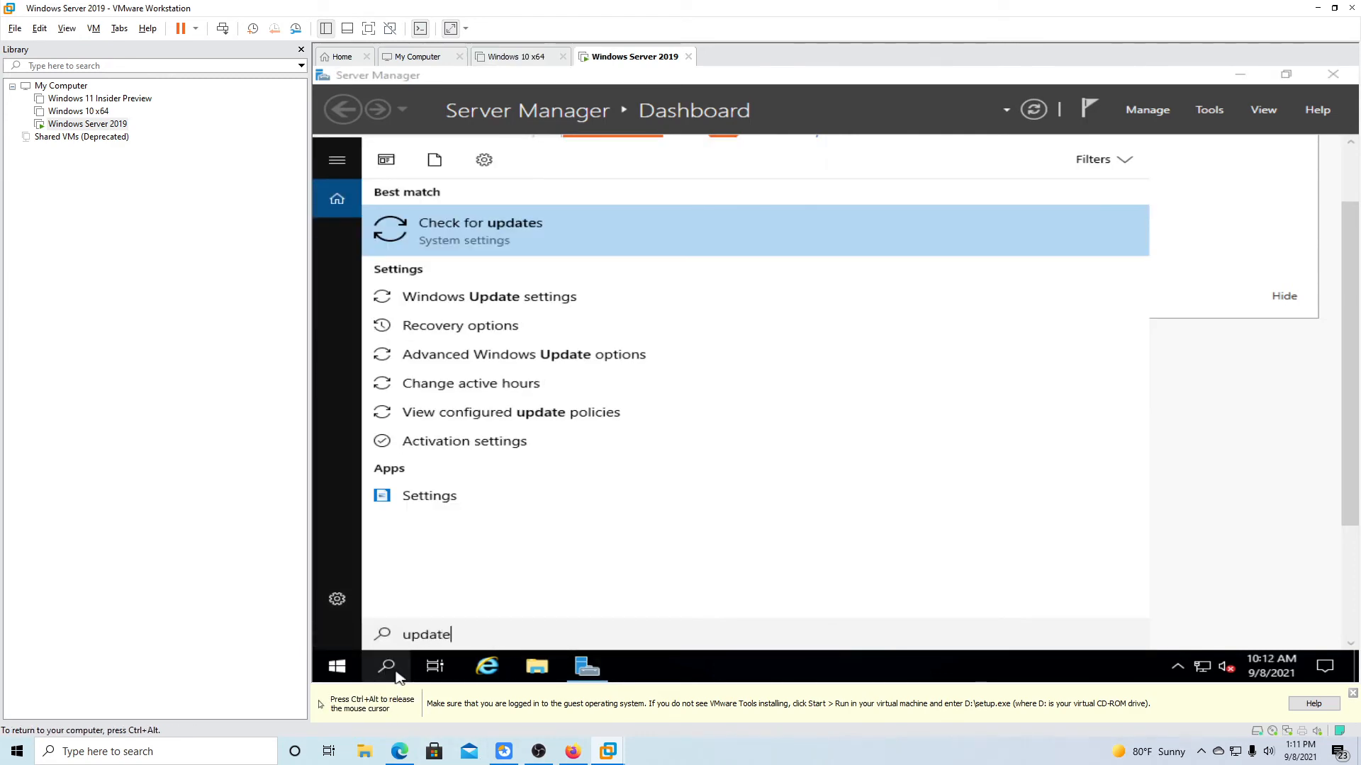
{"action": "key", "text": "Return"}
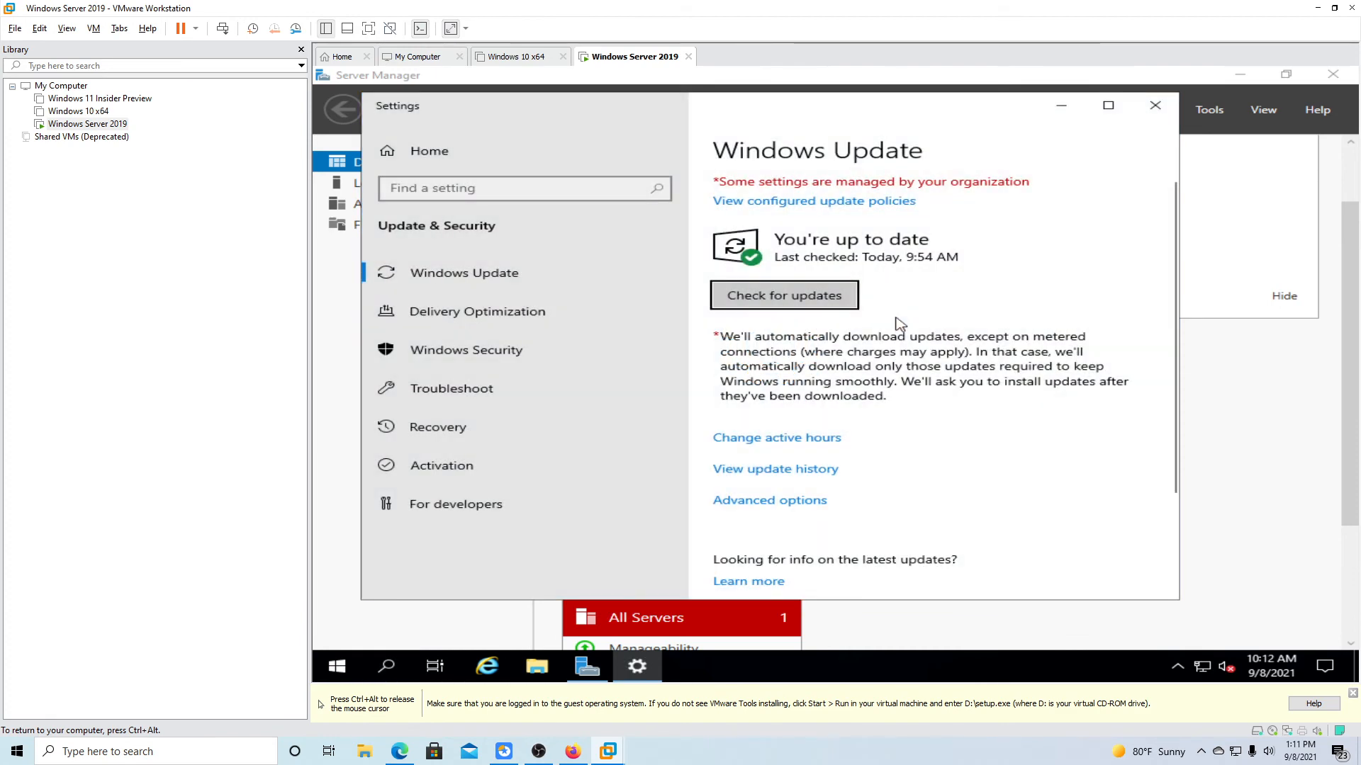
{"action": "left_click", "coordinate": [786, 295]}
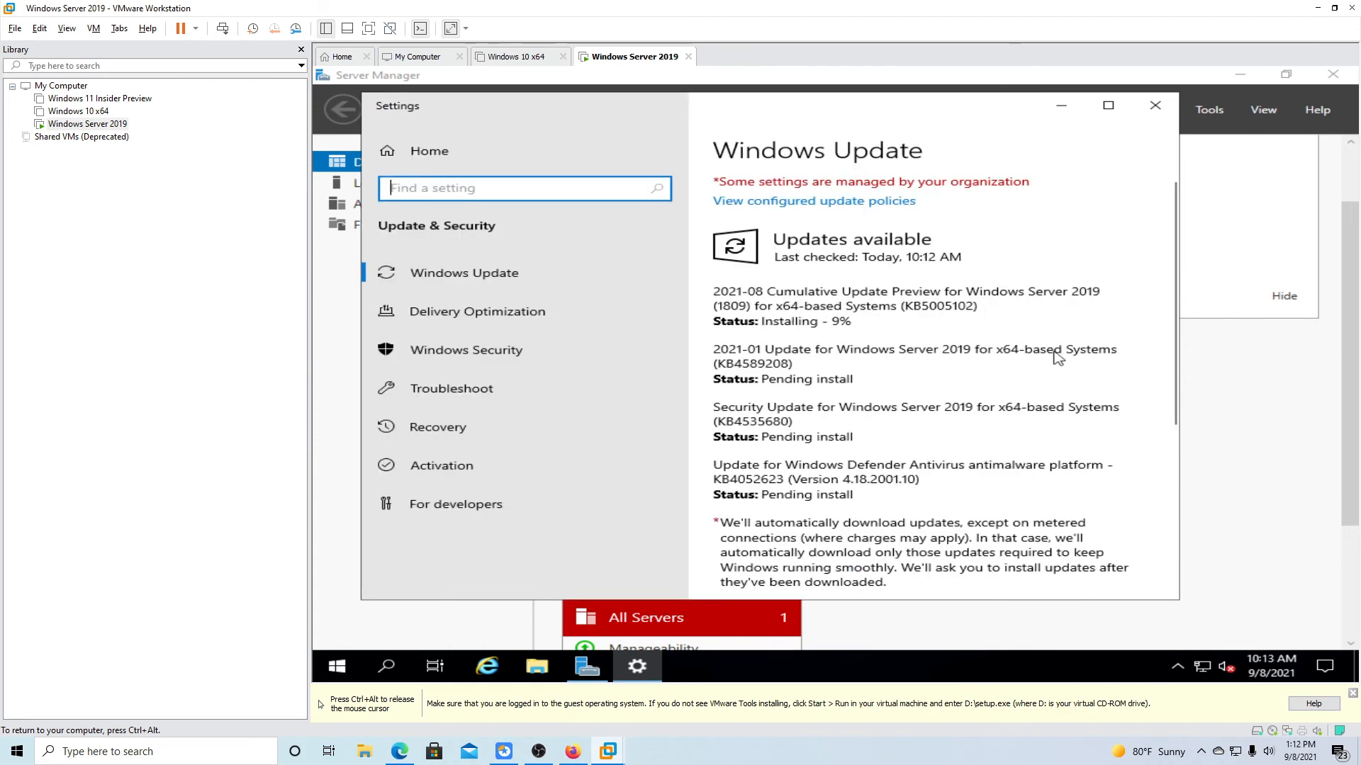
Return the VM to full screen and restart the server once updates install.
{"action": "key", "text": "ctrl+alt"}
{"action": "left_click", "coordinate": [369, 28]}
{"action": "left_click", "coordinate": [620, 7]}
{"action": "left_click", "coordinate": [526, 7]}
{"action": "left_click", "coordinate": [450, 28]}
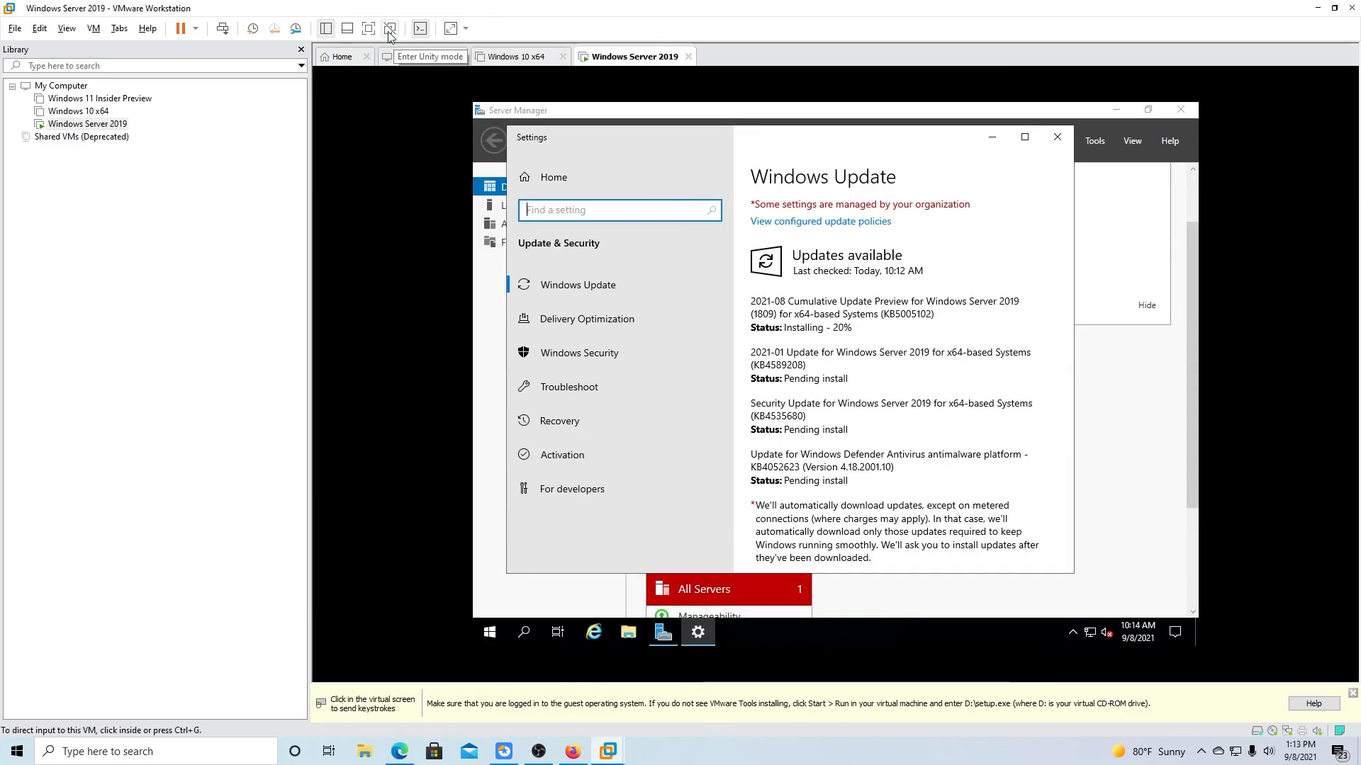
{"action": "left_click", "coordinate": [369, 28]}
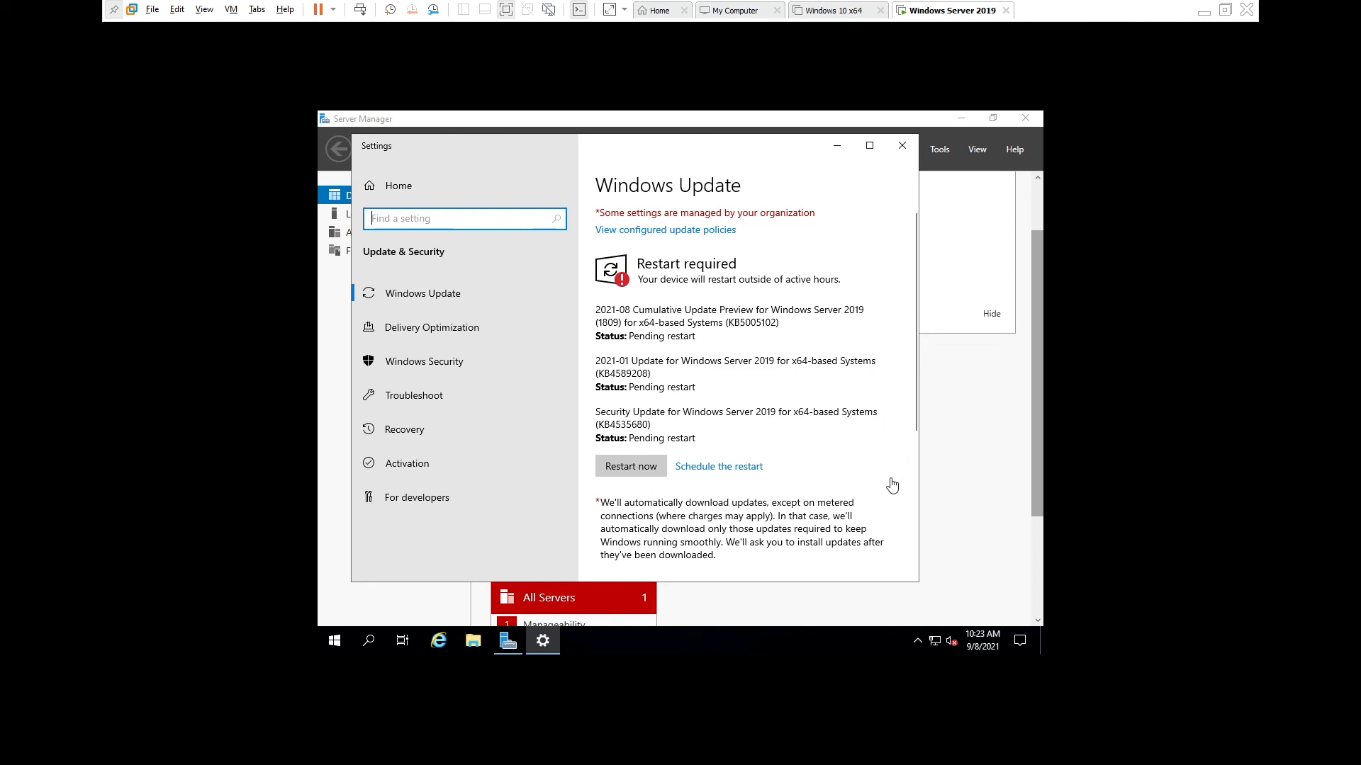
{"action": "left_click", "coordinate": [631, 466]}
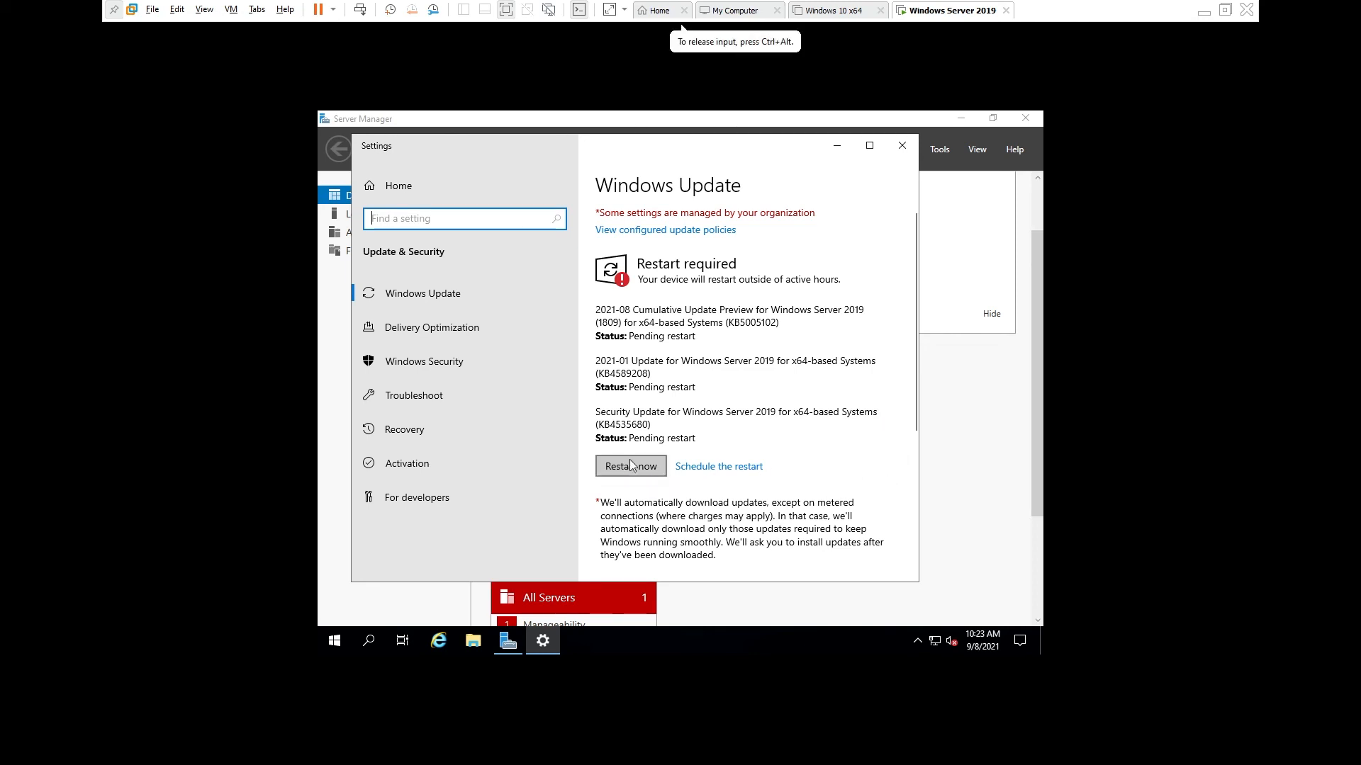
{"action": "left_click", "coordinate": [630, 468]}
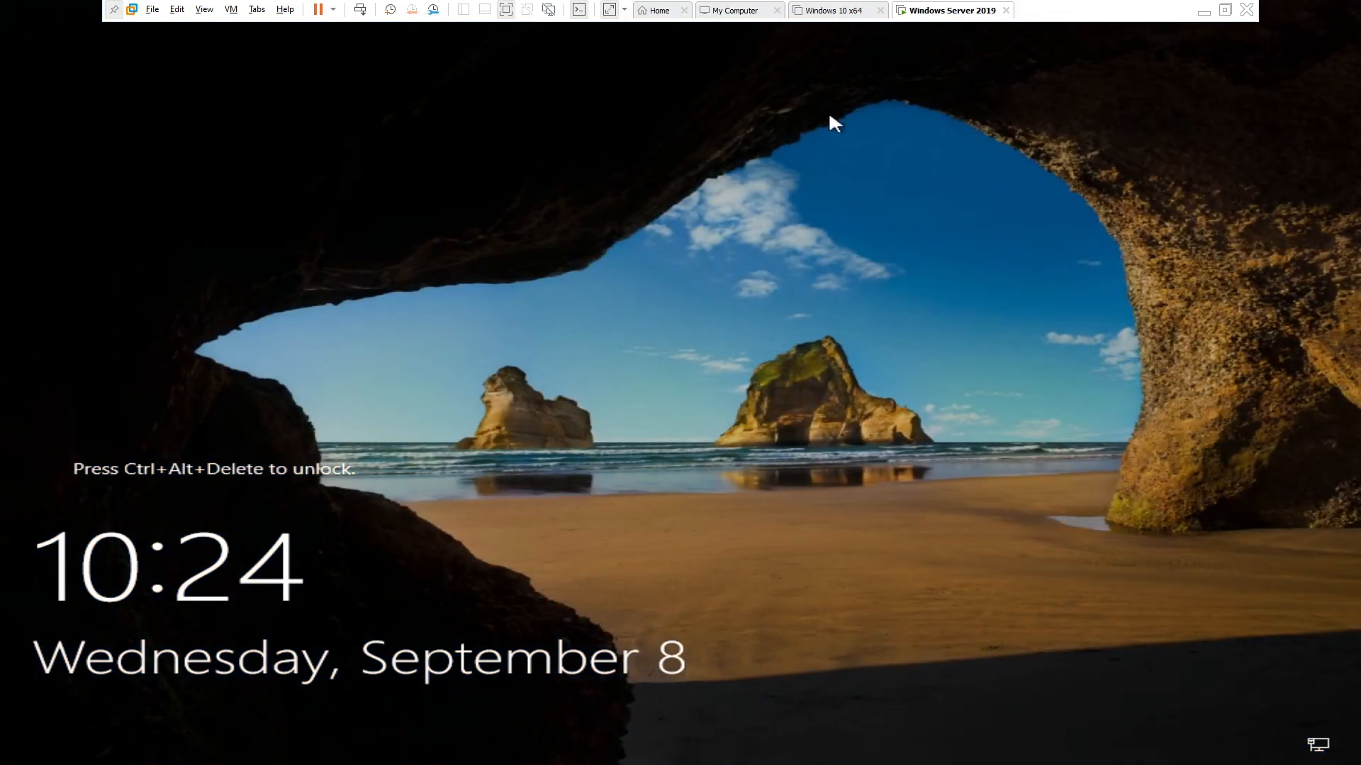
Send Ctrl+Alt+Del from the VM tab menu and sign in with the Administrator password.
{"action": "right_click", "coordinate": [934, 17]}
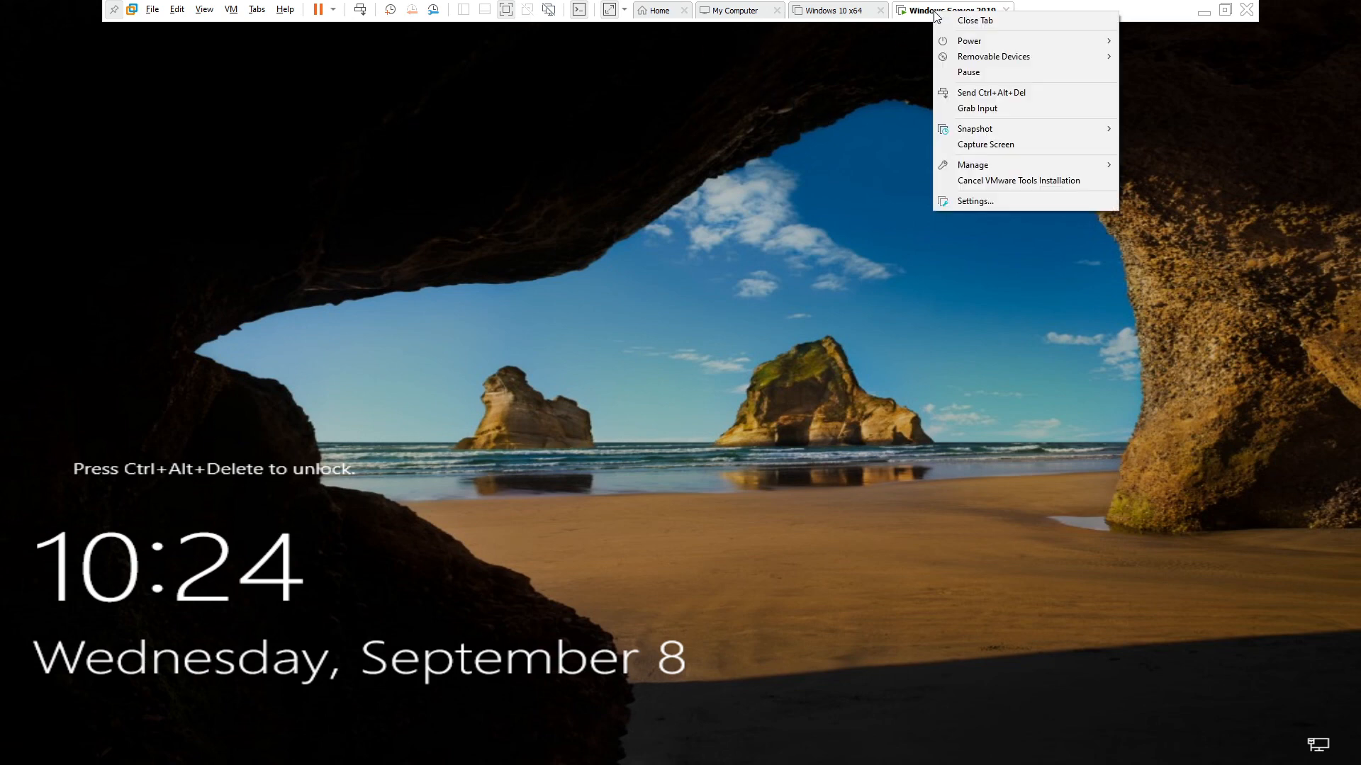
{"action": "left_click", "coordinate": [957, 92]}
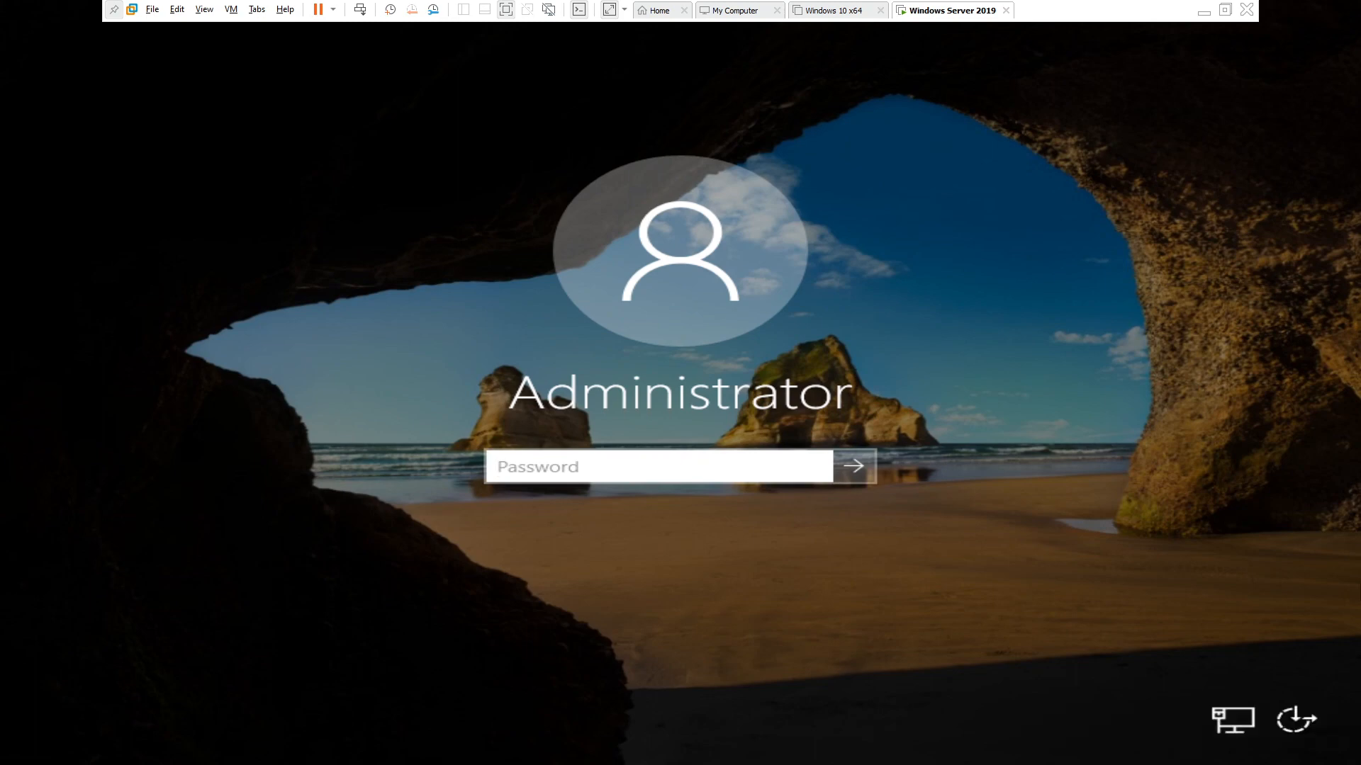
{"action": "type", "text": "P@ssw0rd12"}
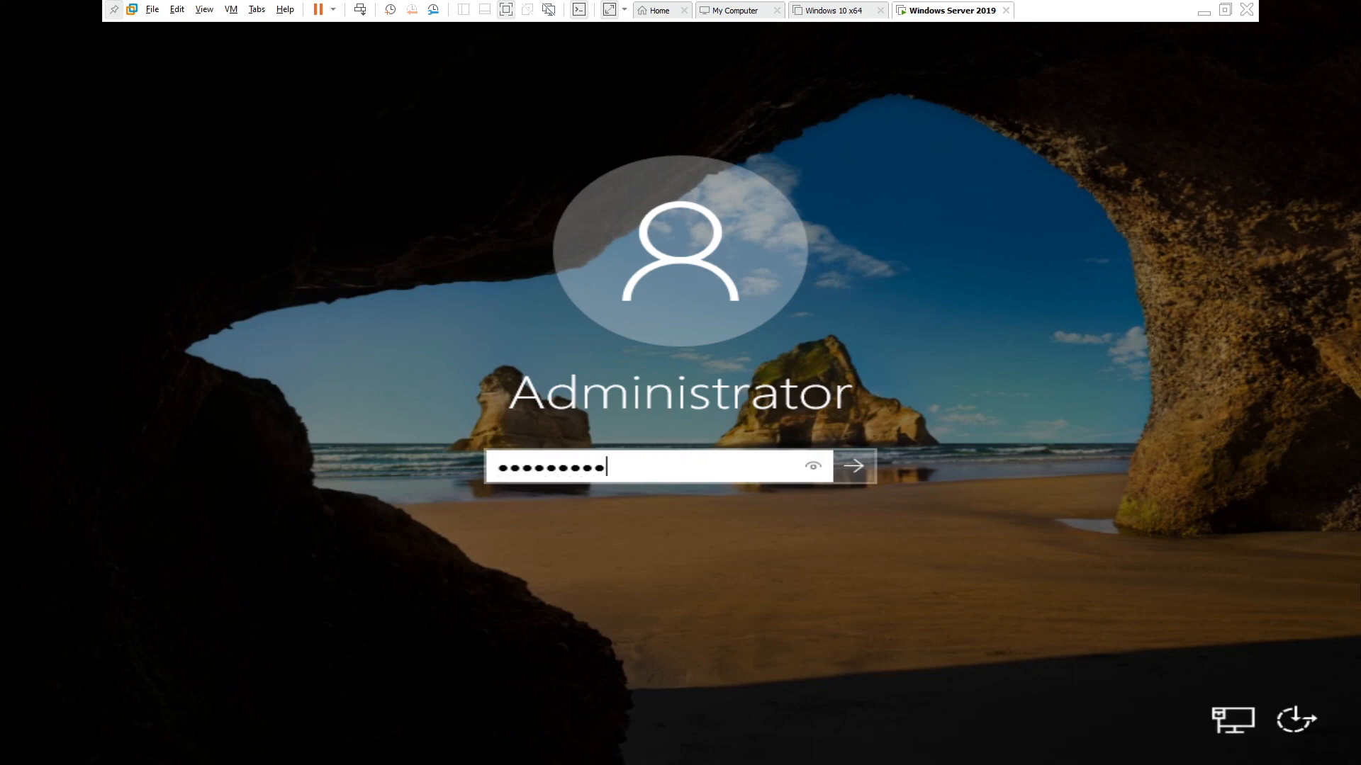
{"action": "key", "text": "Return"}
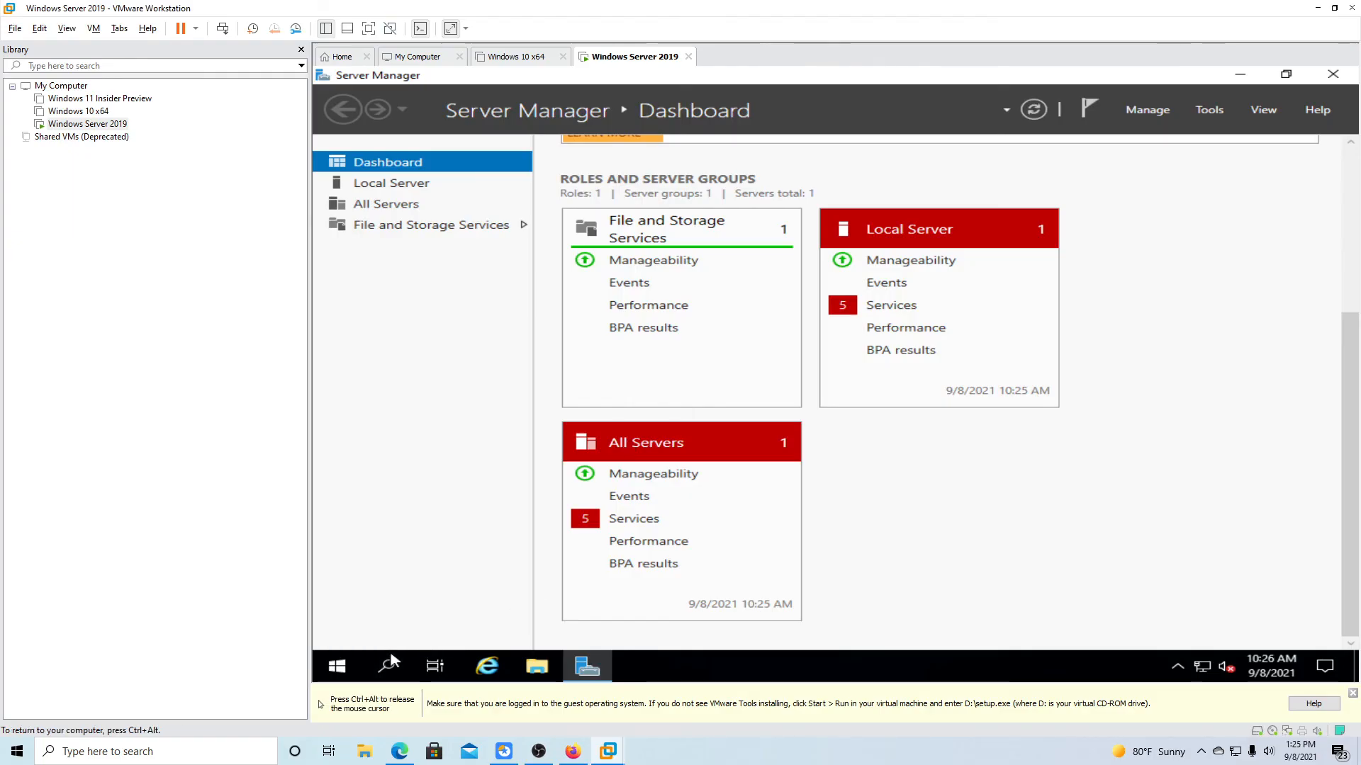
Open Windows Update settings via 'updates' search and dismiss the Windows Admin Center notice.
{"action": "left_click", "coordinate": [388, 666]}
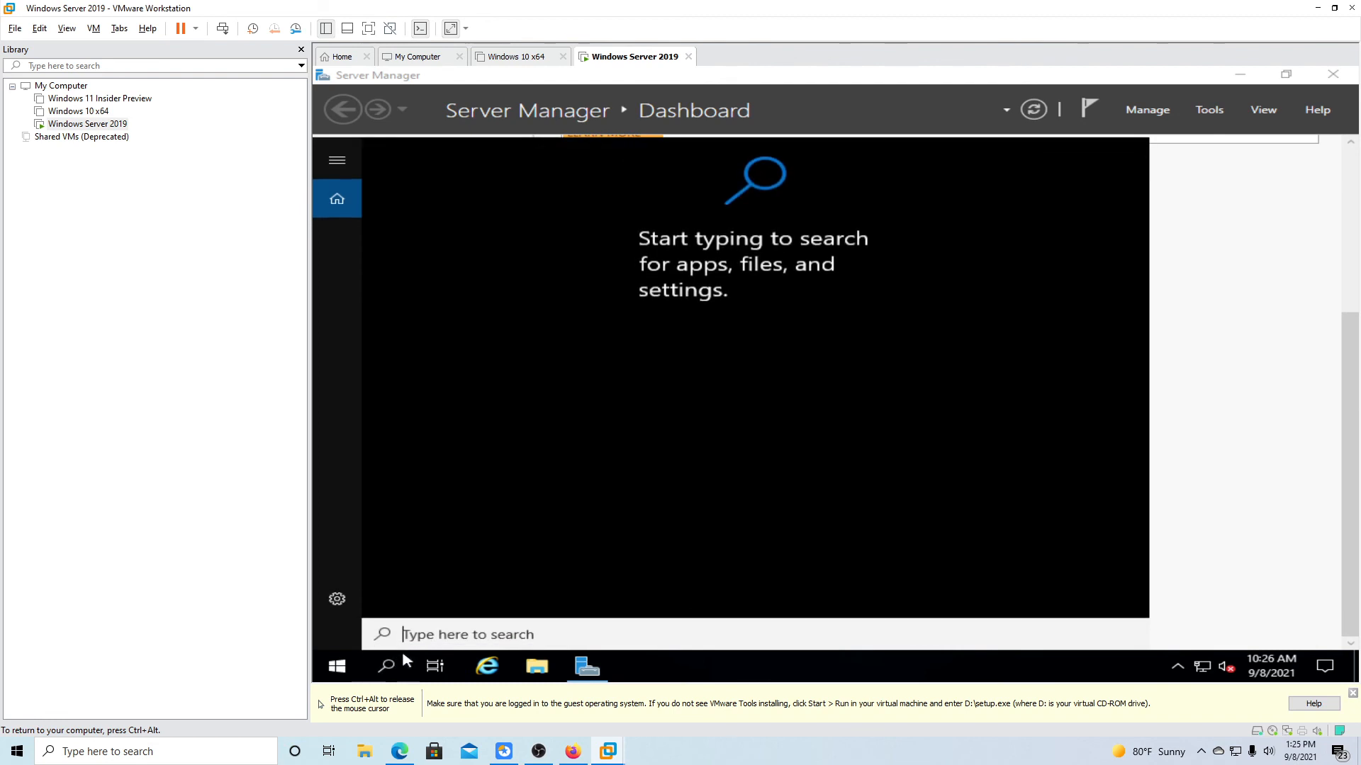
{"action": "type", "text": "updates"}
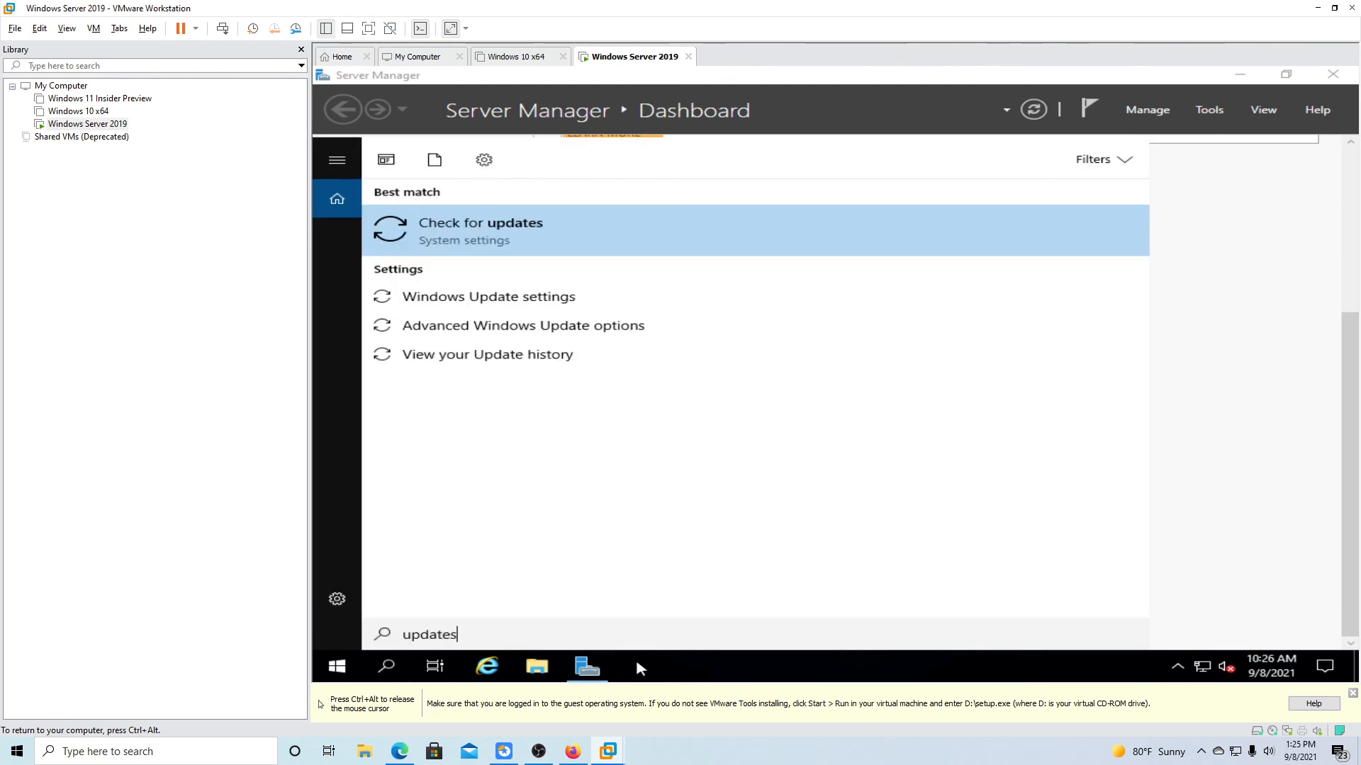
{"action": "key", "text": "Return"}
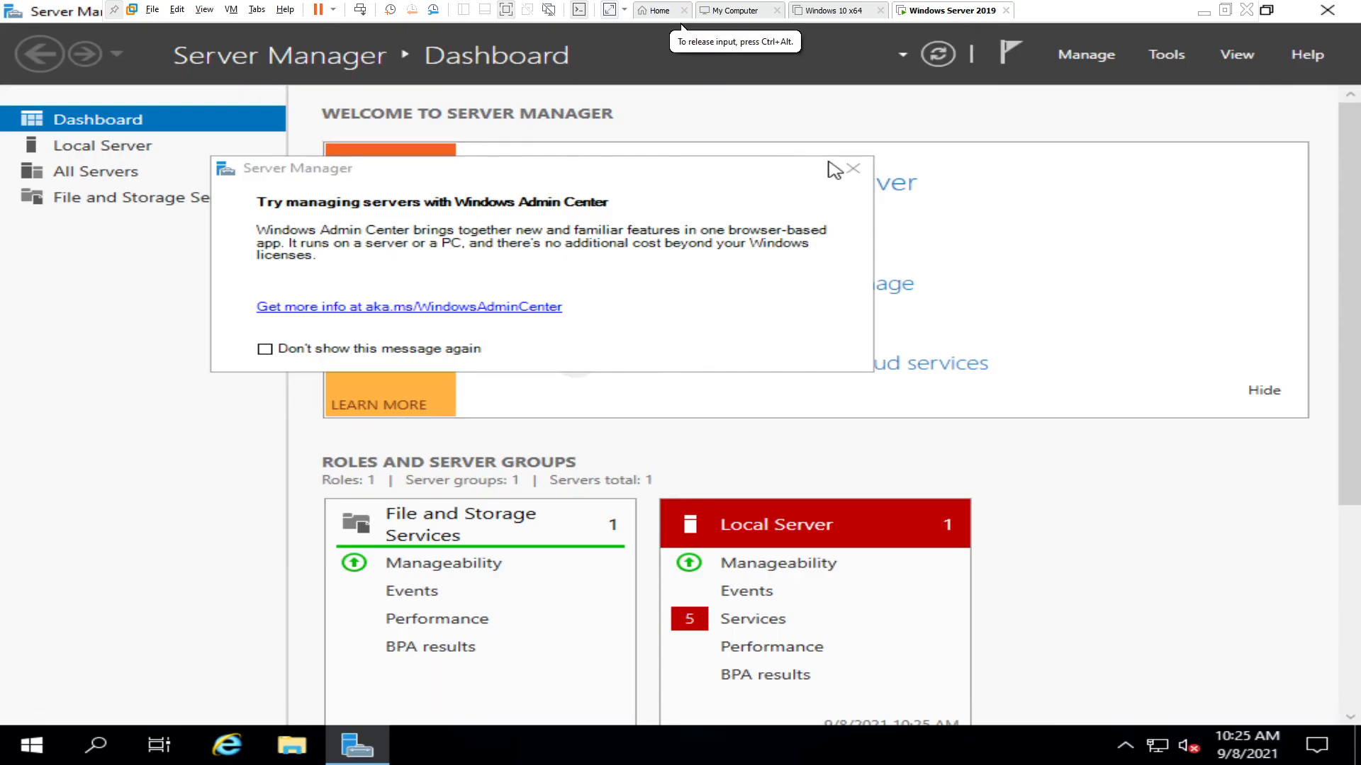
{"action": "left_click", "coordinate": [852, 171]}
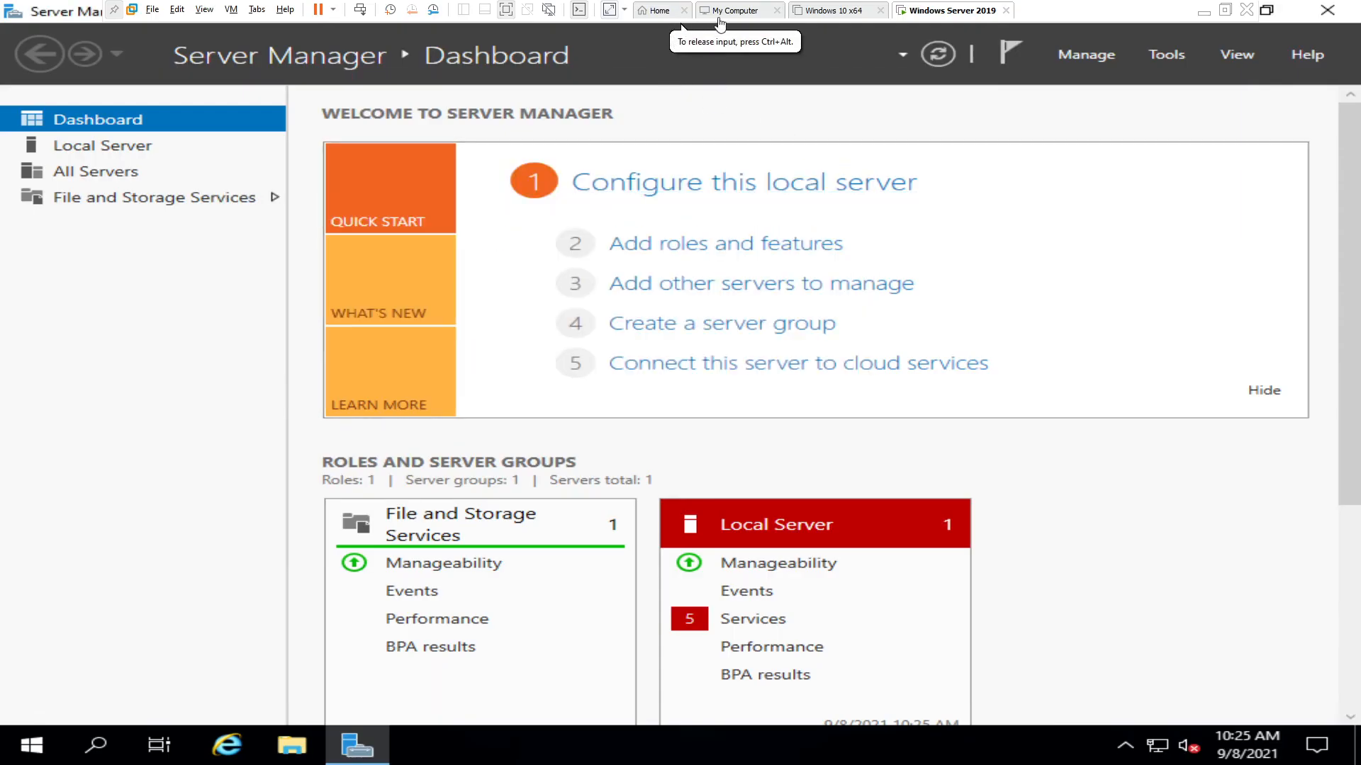